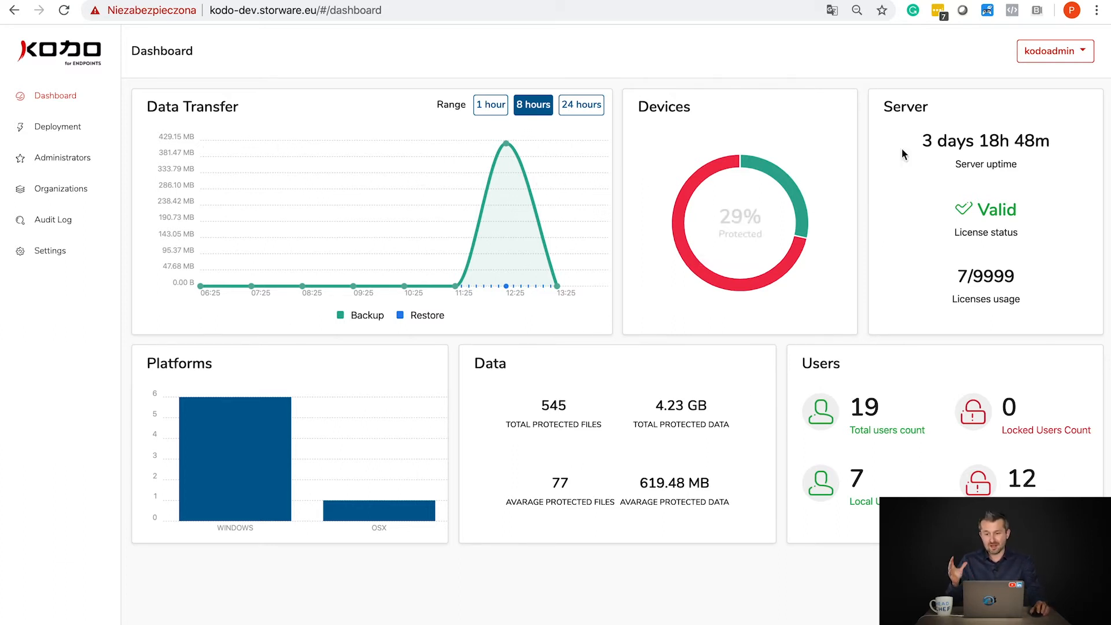
- Highlight the server uptime and 7/9999 license usage figures on the Dashboard, then go to Settings
left_click_drag(925, 140, 1067, 146)
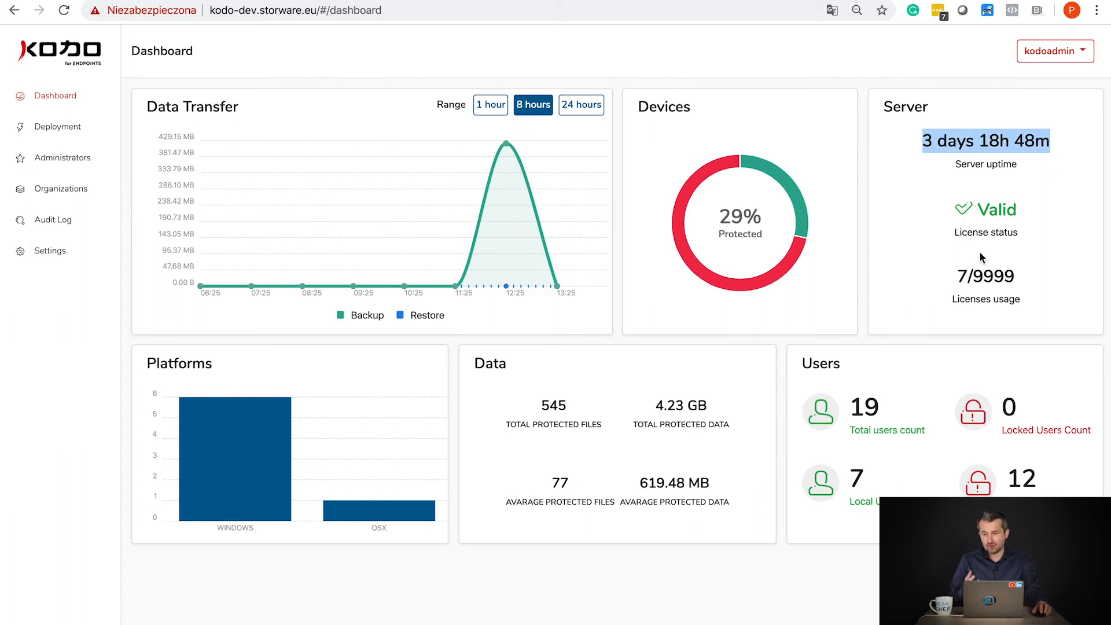
left_click_drag(955, 281, 1039, 282)
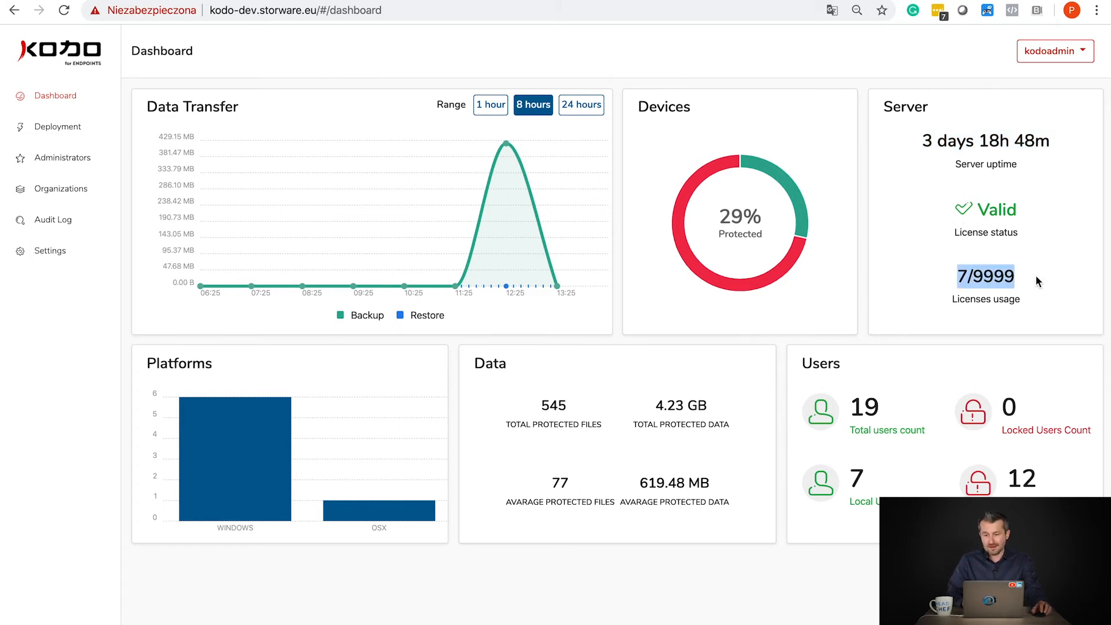
left_click(995, 296)
mouse_move(959, 276)
left_mouse_down()
mouse_move(998, 276)
mouse_move(968, 276)
left_mouse_up()
left_click(998, 277)
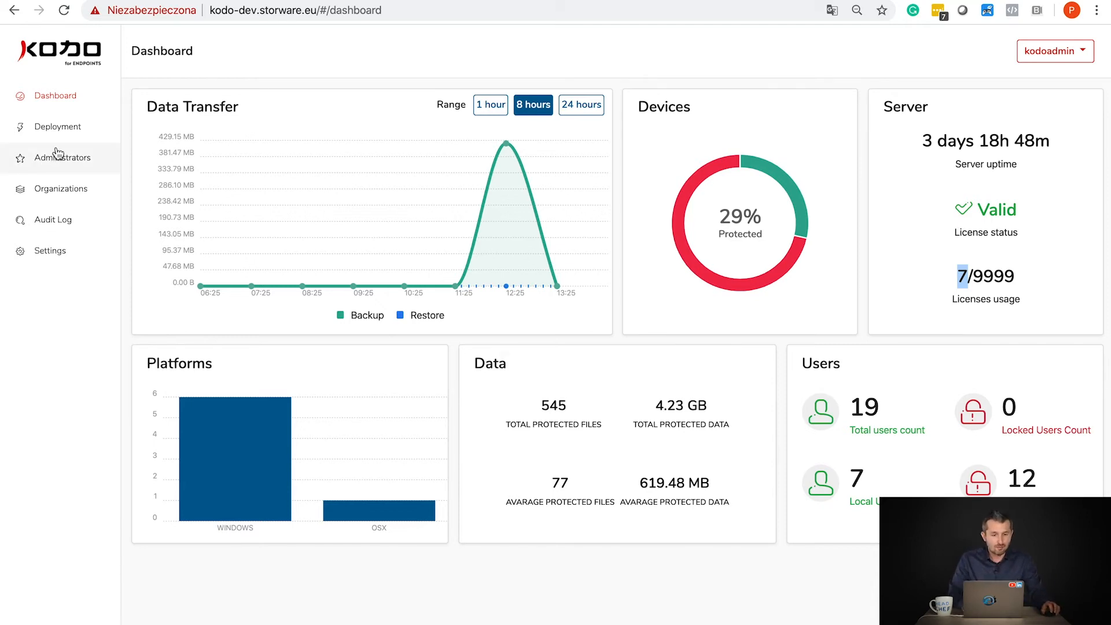
left_click(50, 251)
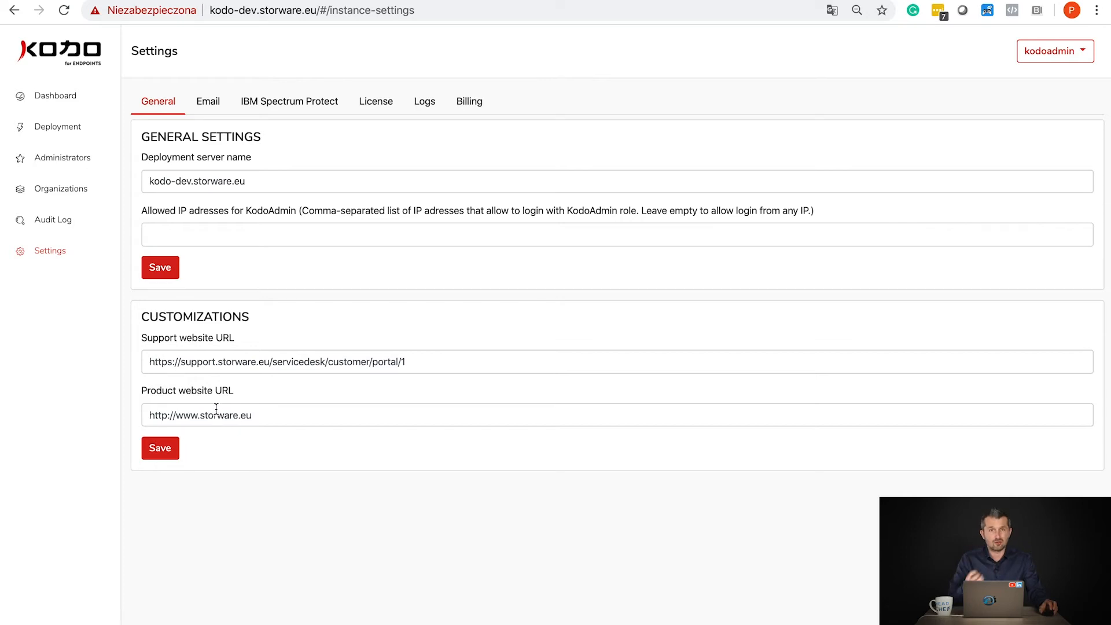
- Review the Email and IBM Spectrum Protect settings, highlighting the kodo.dev node name
left_click(219, 105)
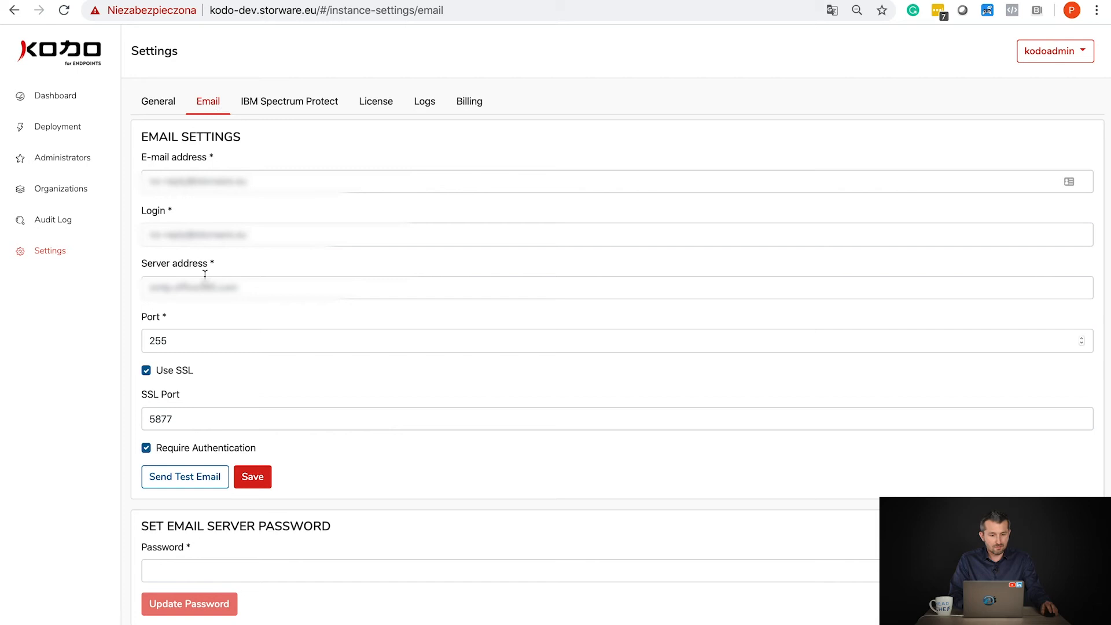
left_click(264, 114)
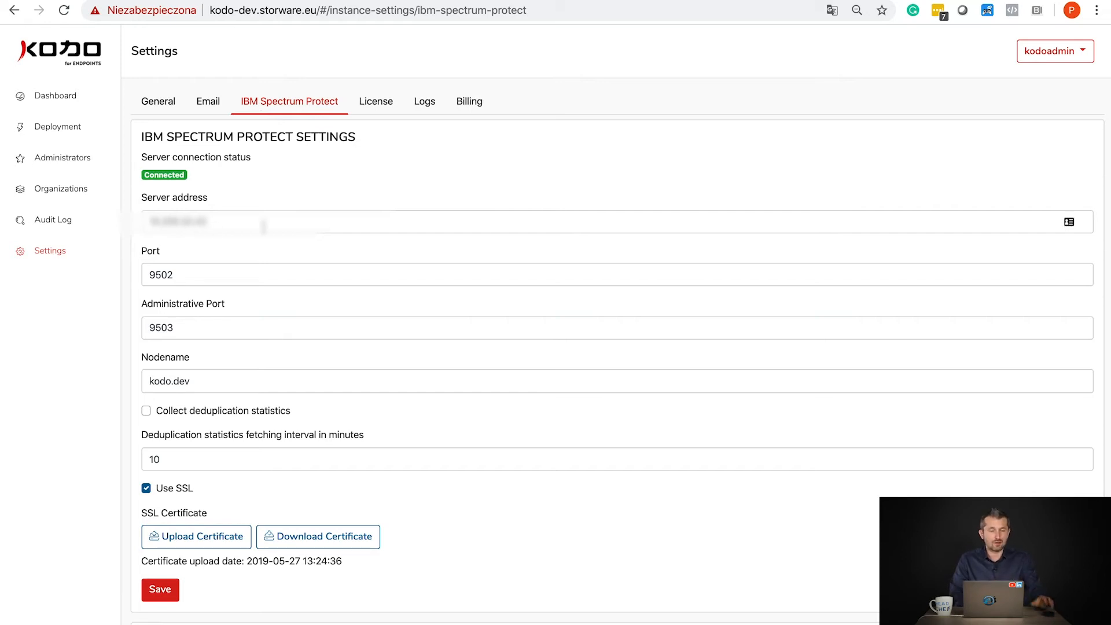
left_click(231, 377)
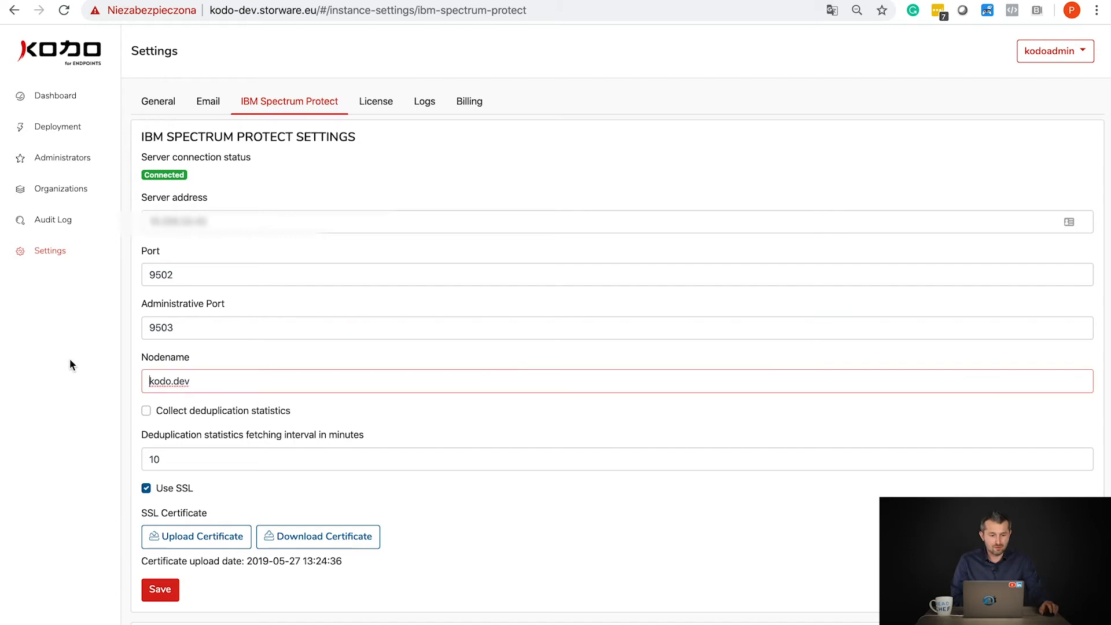
left_click_drag(213, 380, 149, 377)
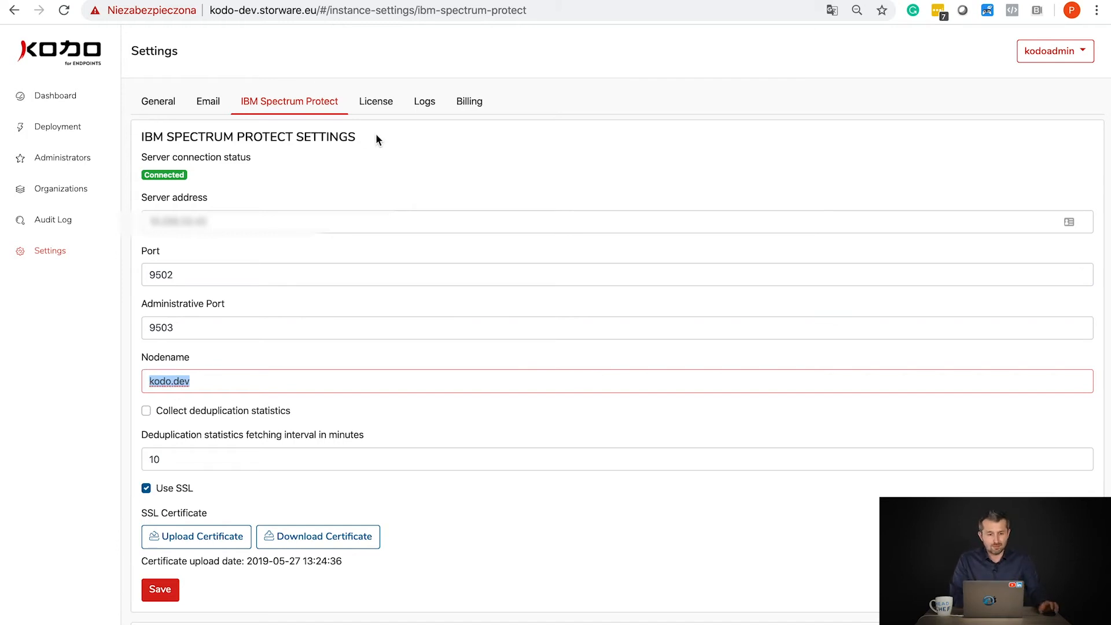
- Review the License, Logs and Billing settings tabs
left_click(366, 115)
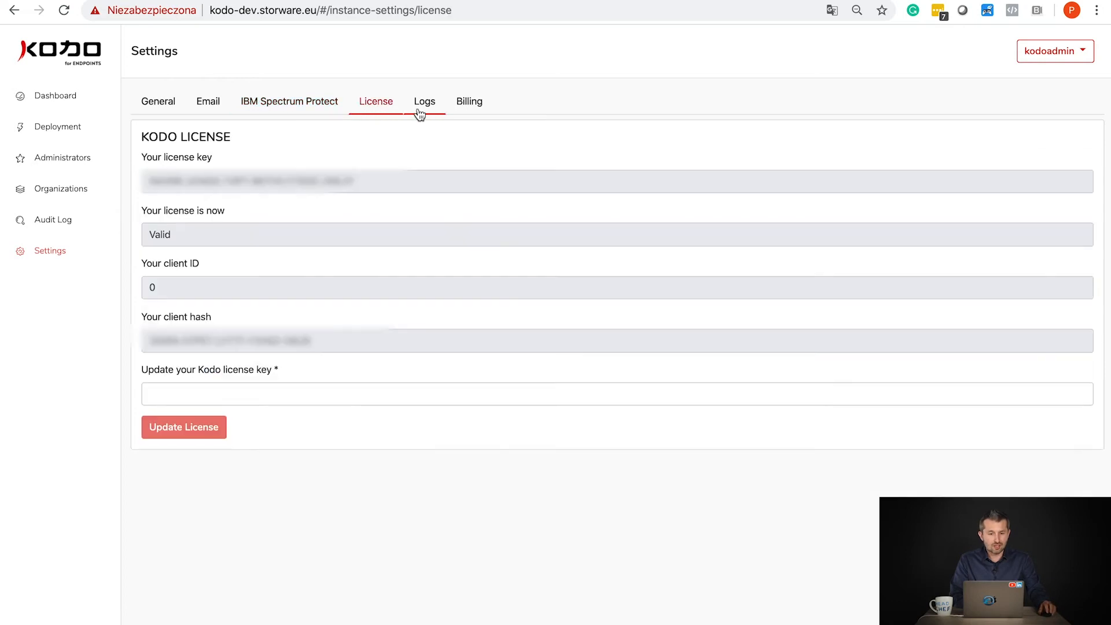
left_click(420, 113)
left_click(484, 111)
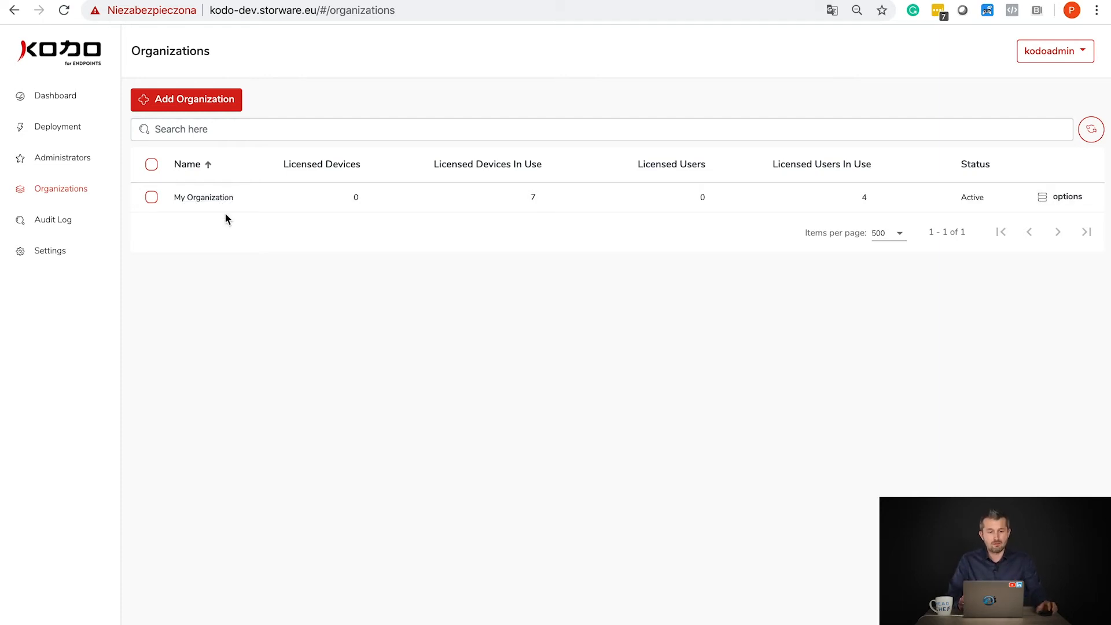
- Check the deployment packages, cancel a package upload, and go to the Administrators list
left_click(46, 127)
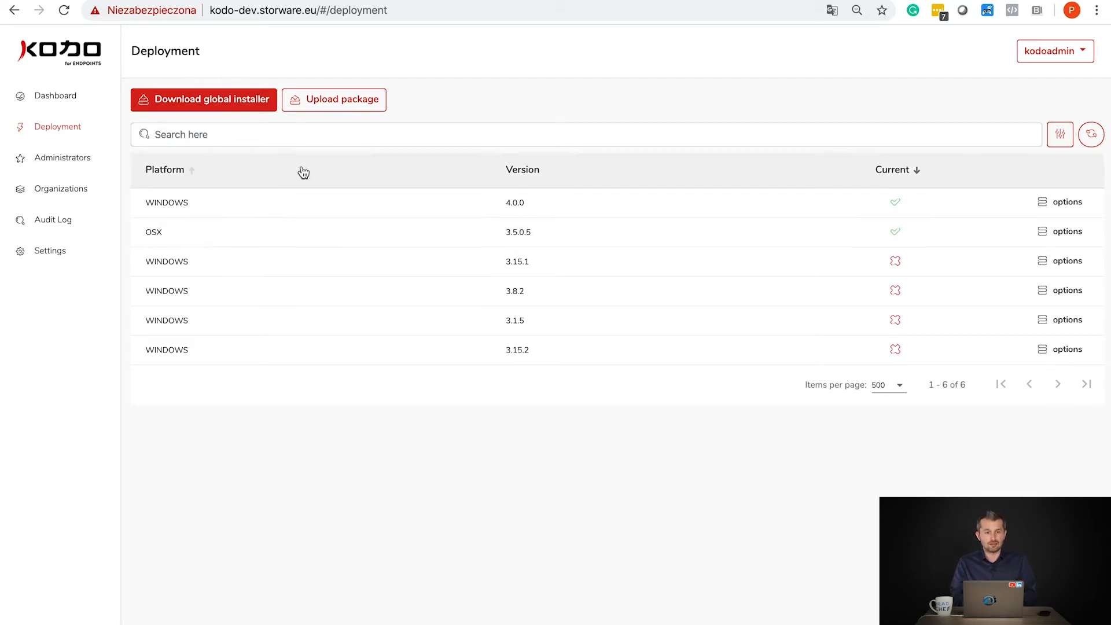
left_click(322, 110)
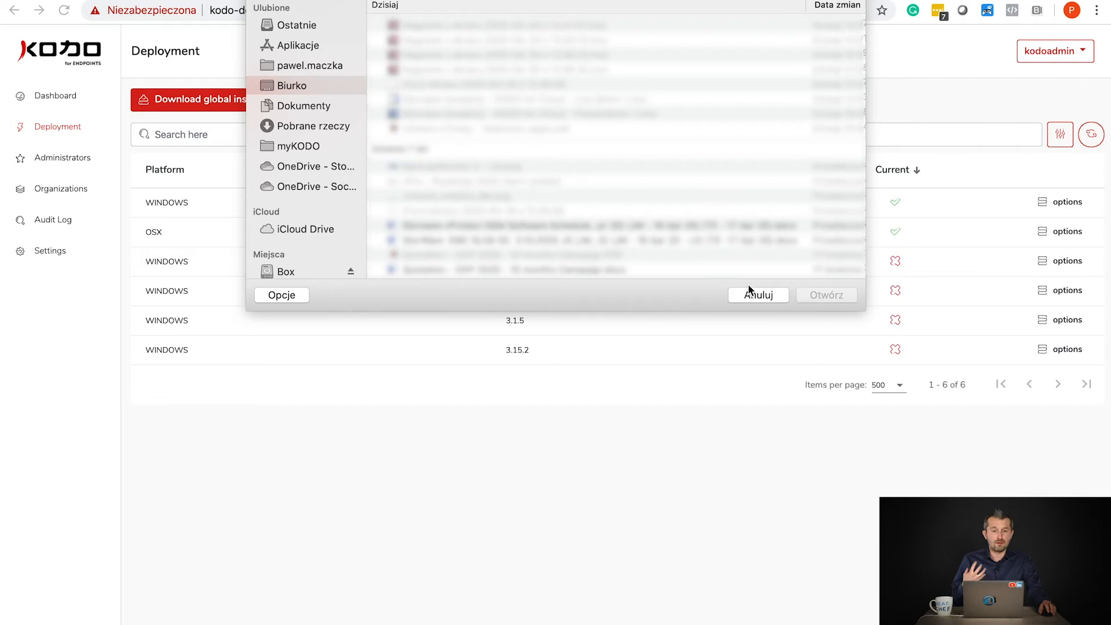
left_click(756, 293)
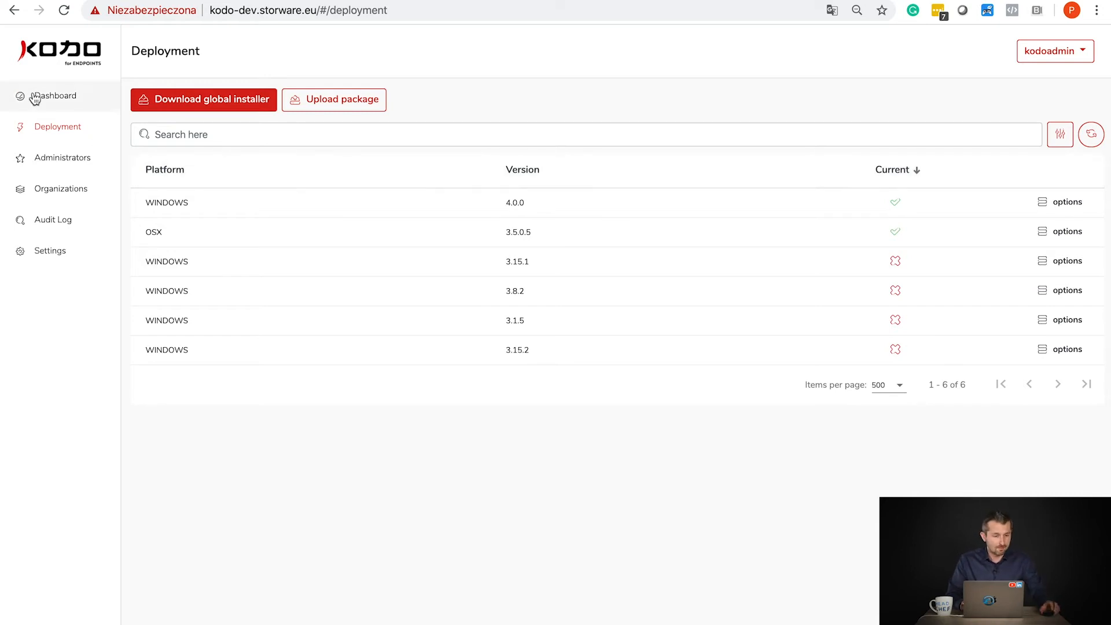
left_click(66, 164)
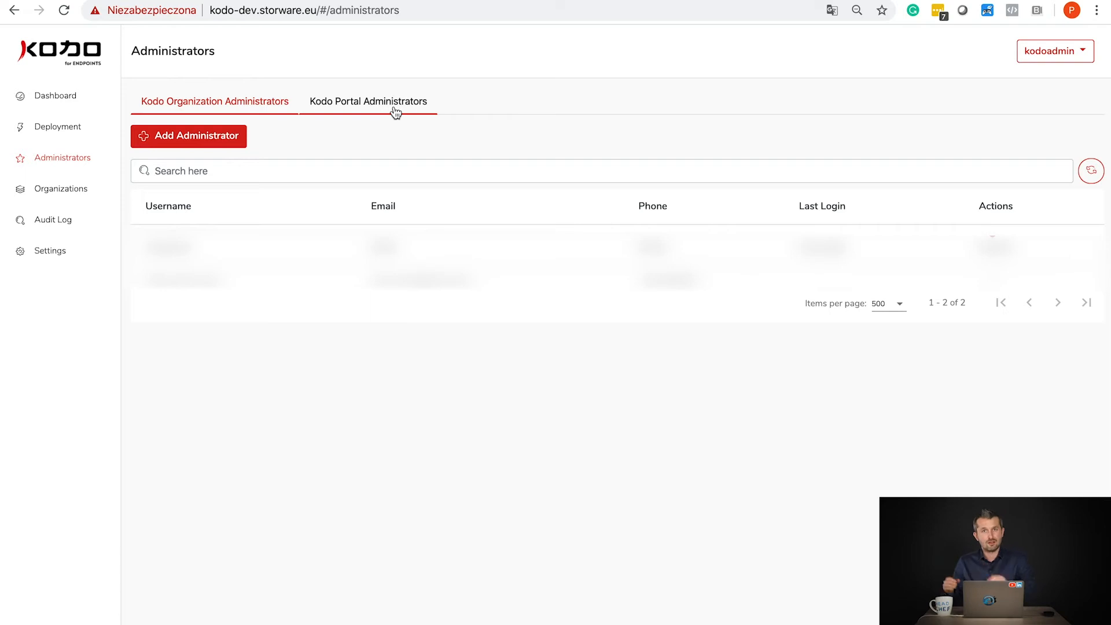
- Log out of the portal administrator account and sign in with the admin login and password
left_click(1042, 51)
left_click(1008, 149)
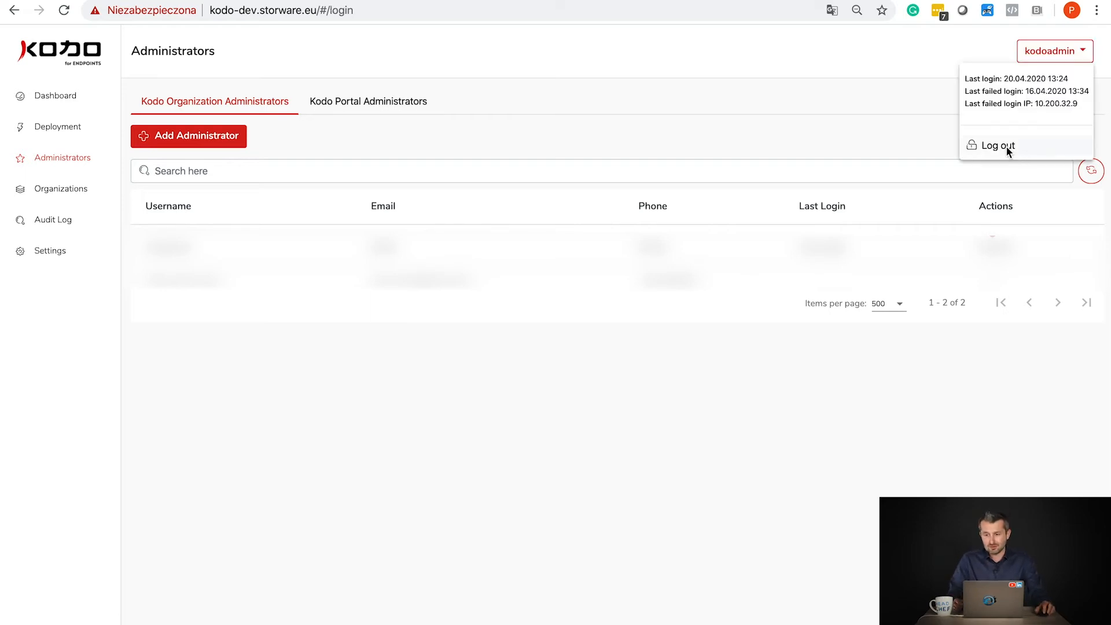
double_click(836, 315)
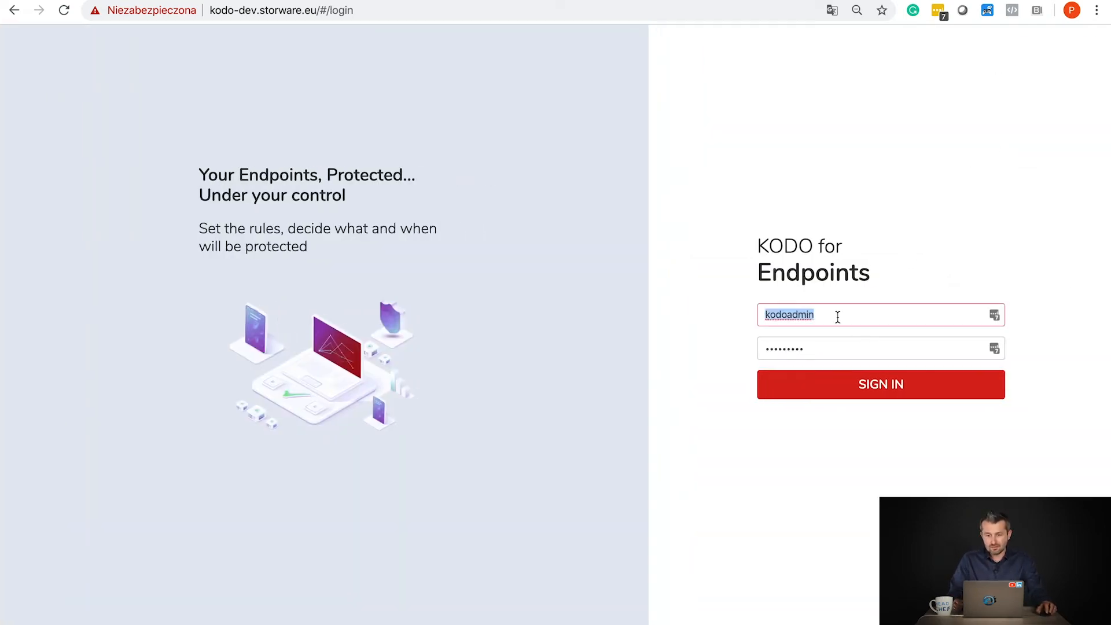
type("admin")
key("Tab")
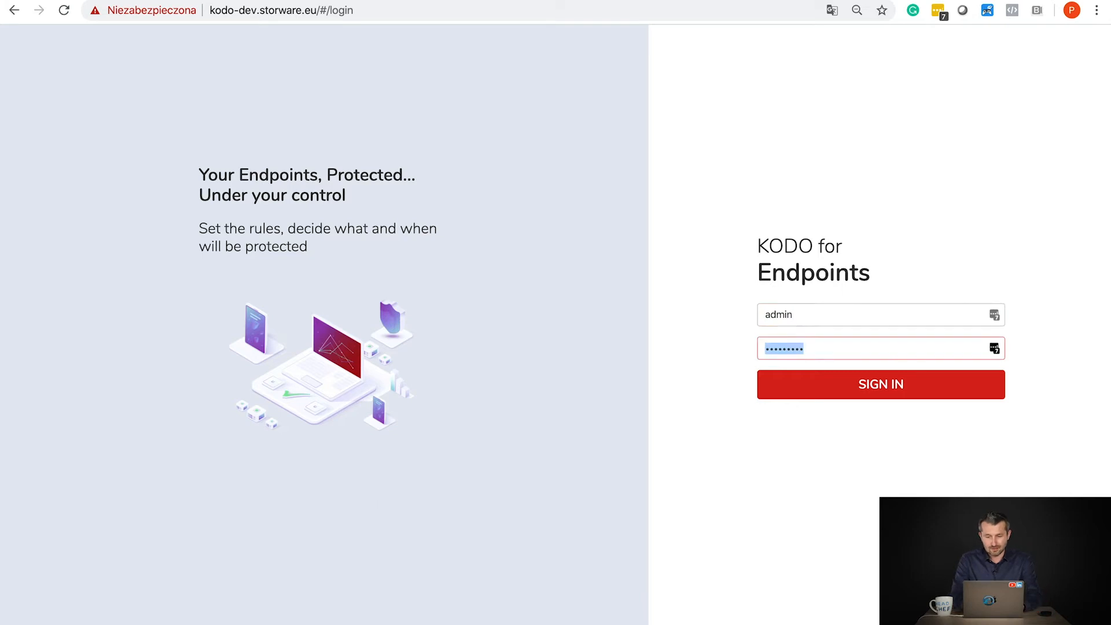
type("*********")
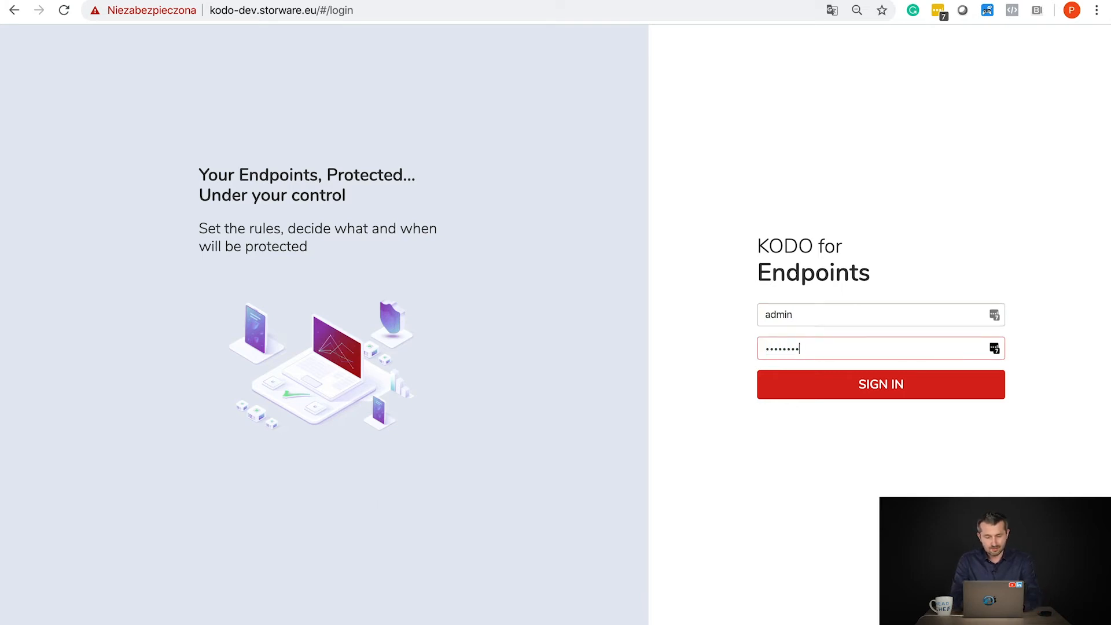
key("Return")
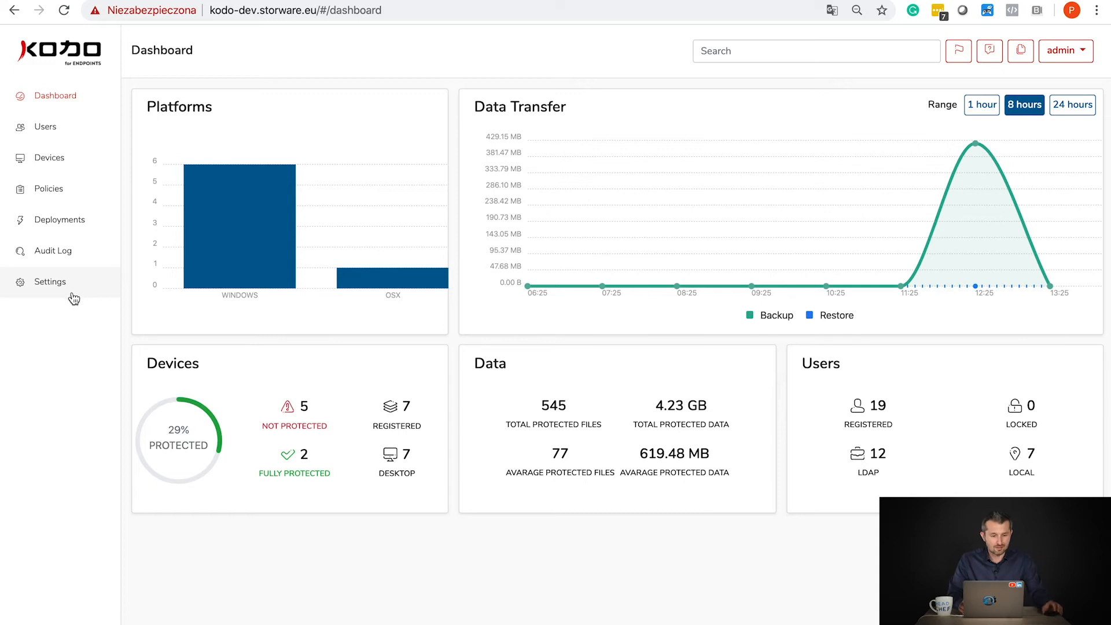
- In Users, dismiss an empty Add Local User form and synchronize all external directory users
left_click(51, 127)
left_click(191, 162)
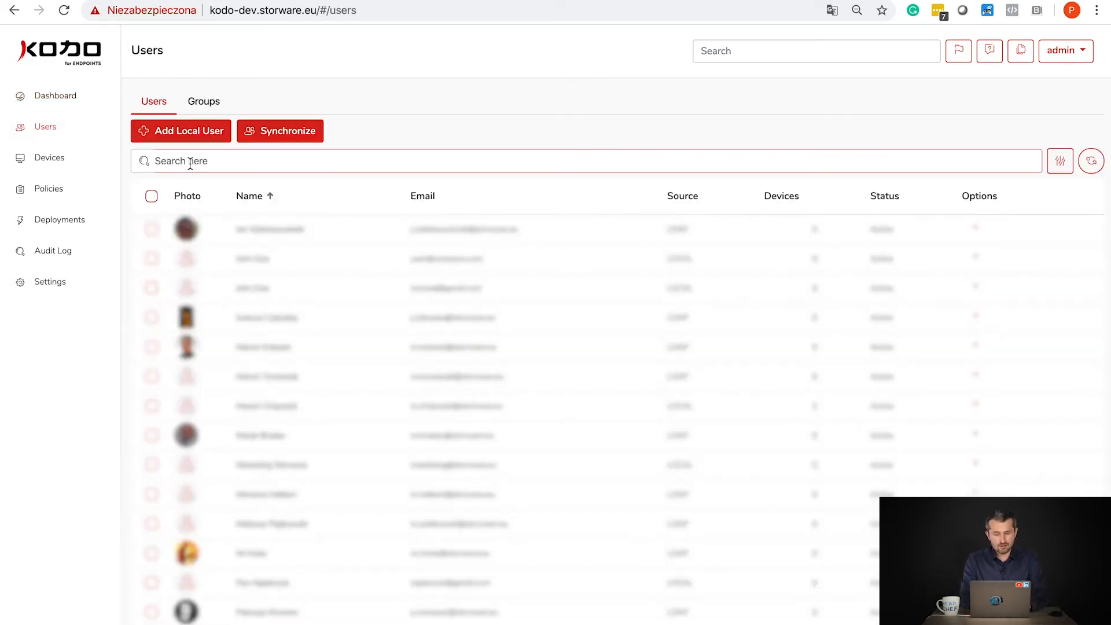
left_click(184, 135)
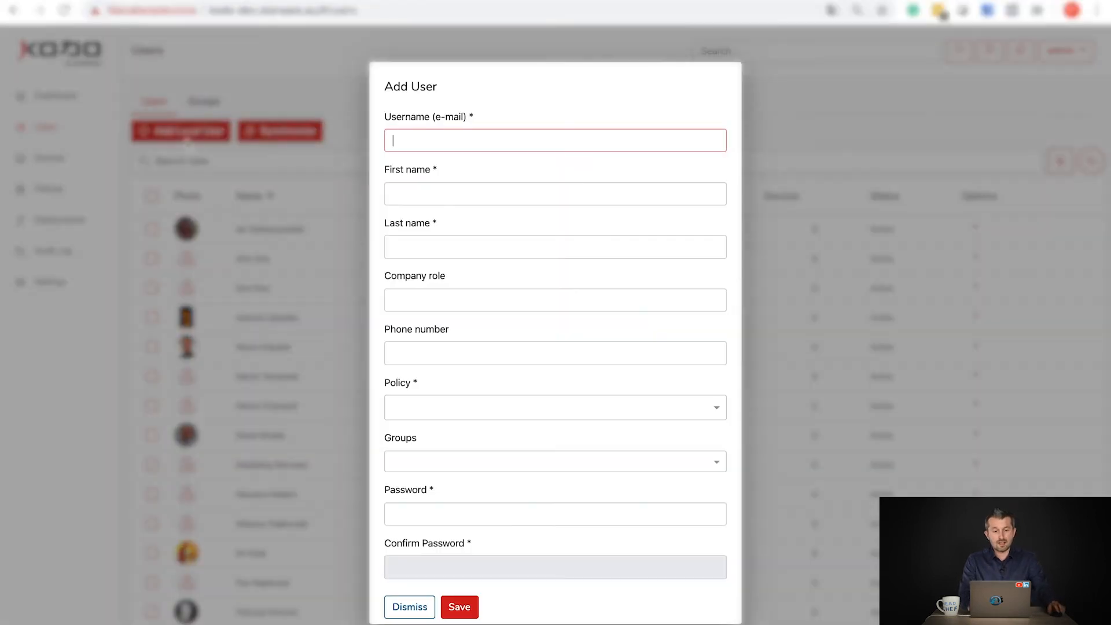
left_click(405, 607)
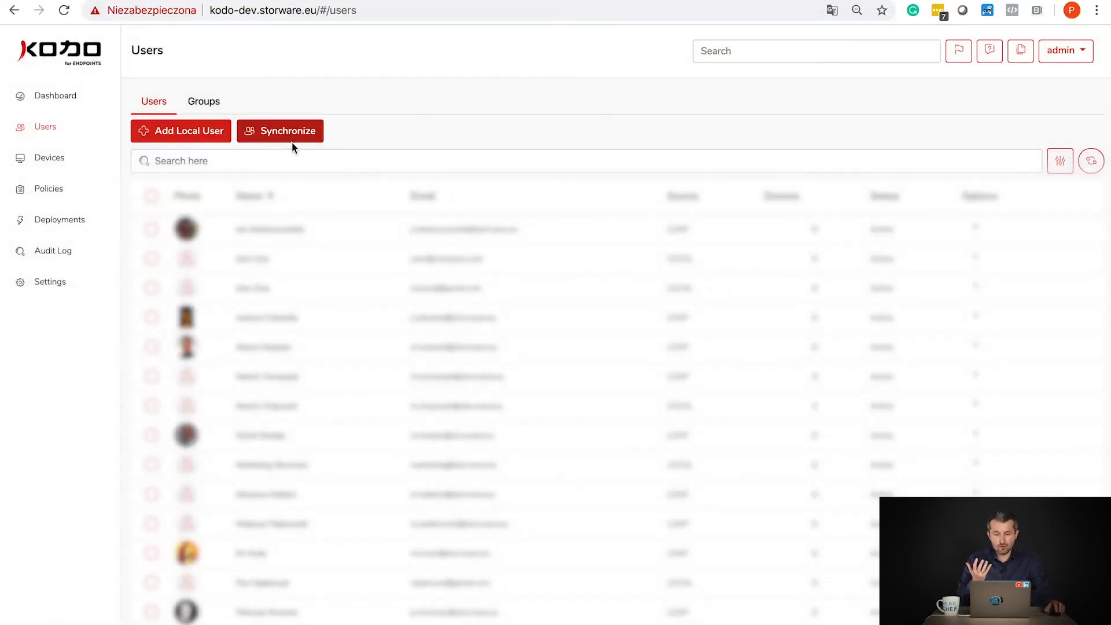
left_click(292, 138)
left_click(514, 378)
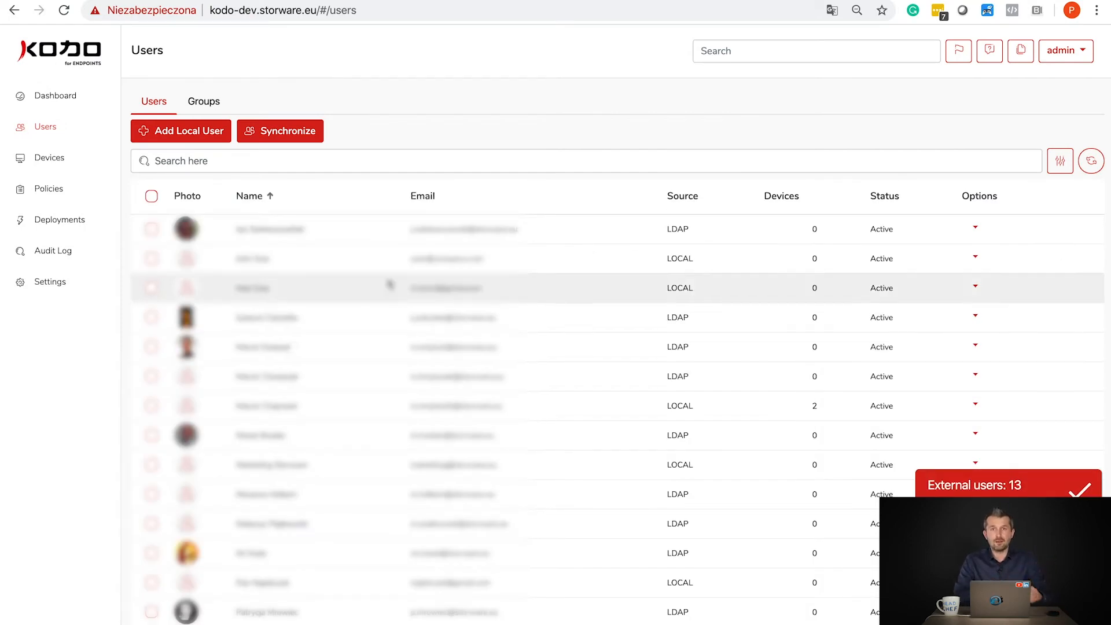
- Search the user list and open the found user's details page
left_click(246, 168)
type("pawel")
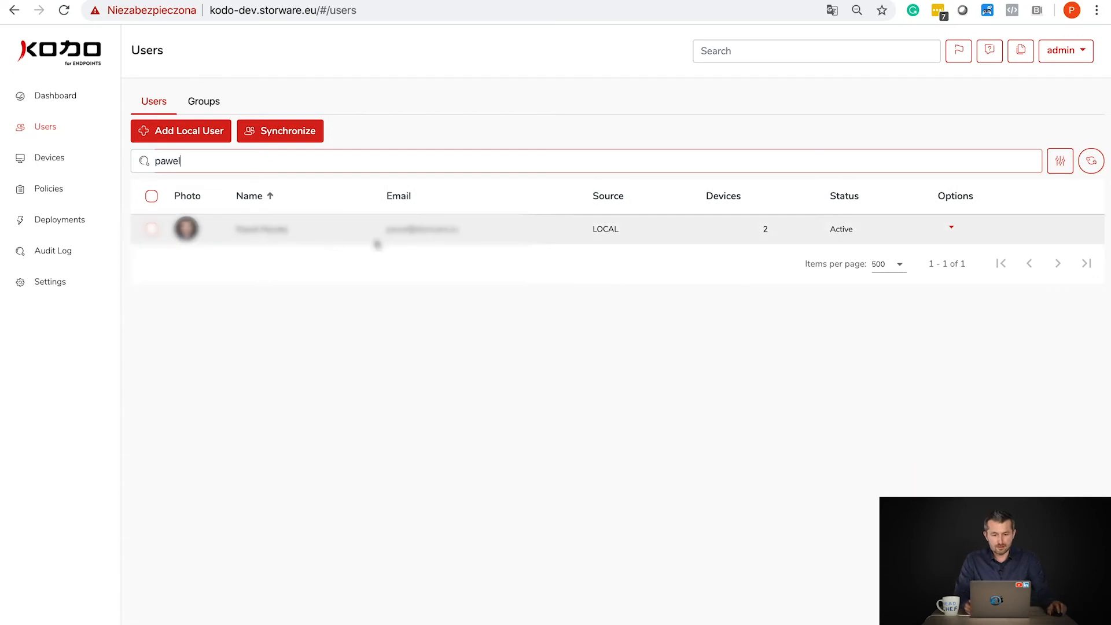
left_click(241, 234)
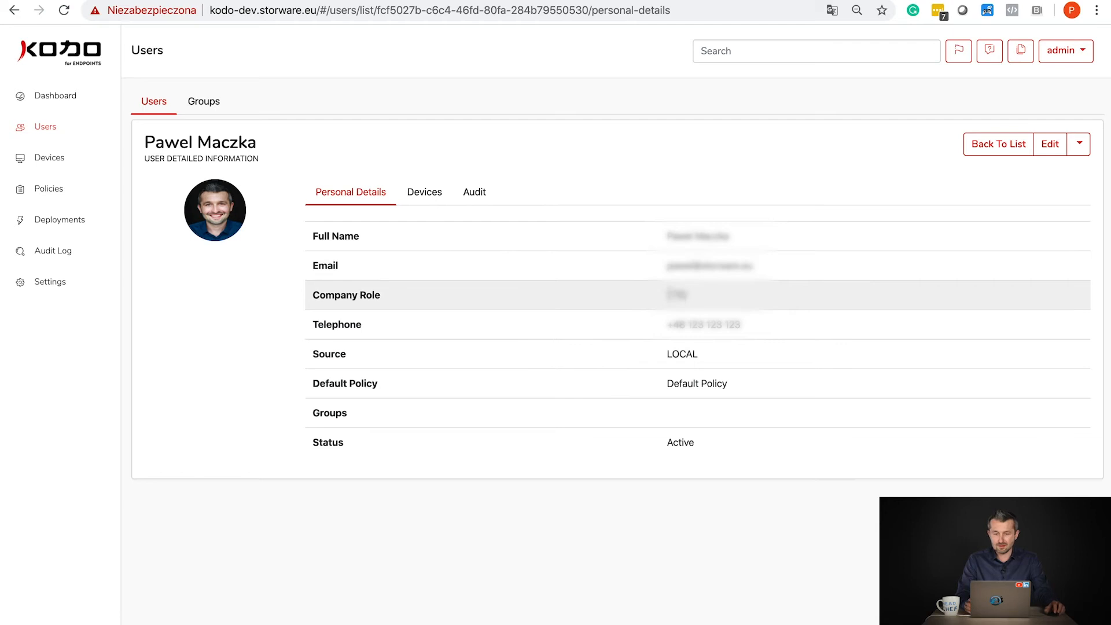
- Highlight the user's Default Policy and show their Windows desktop and Mac devices
left_click_drag(669, 383, 775, 388)
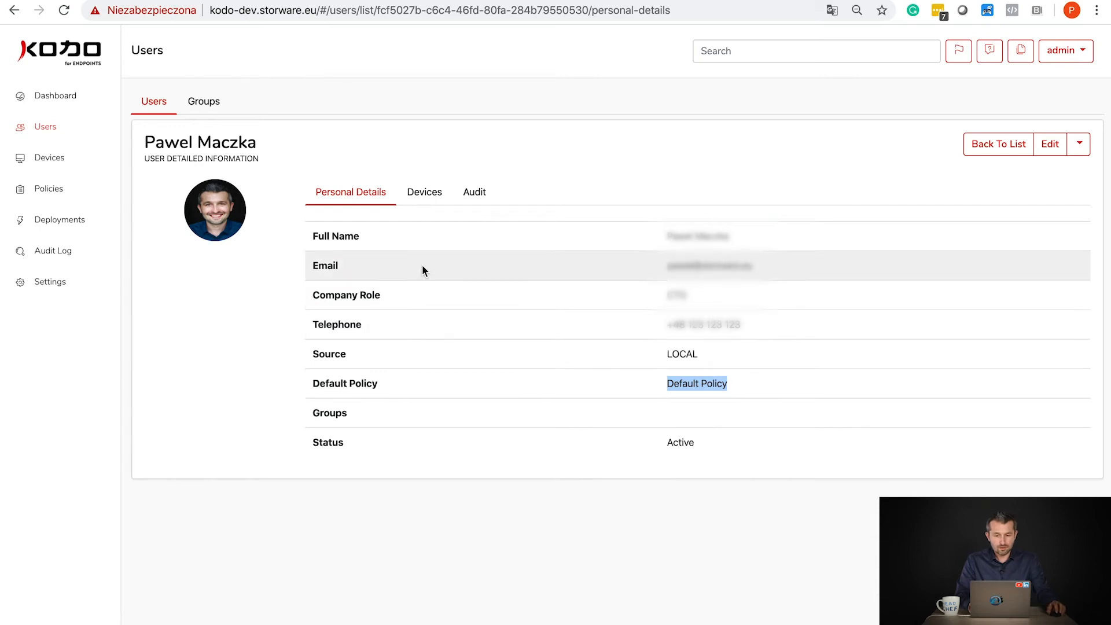
left_click(421, 197)
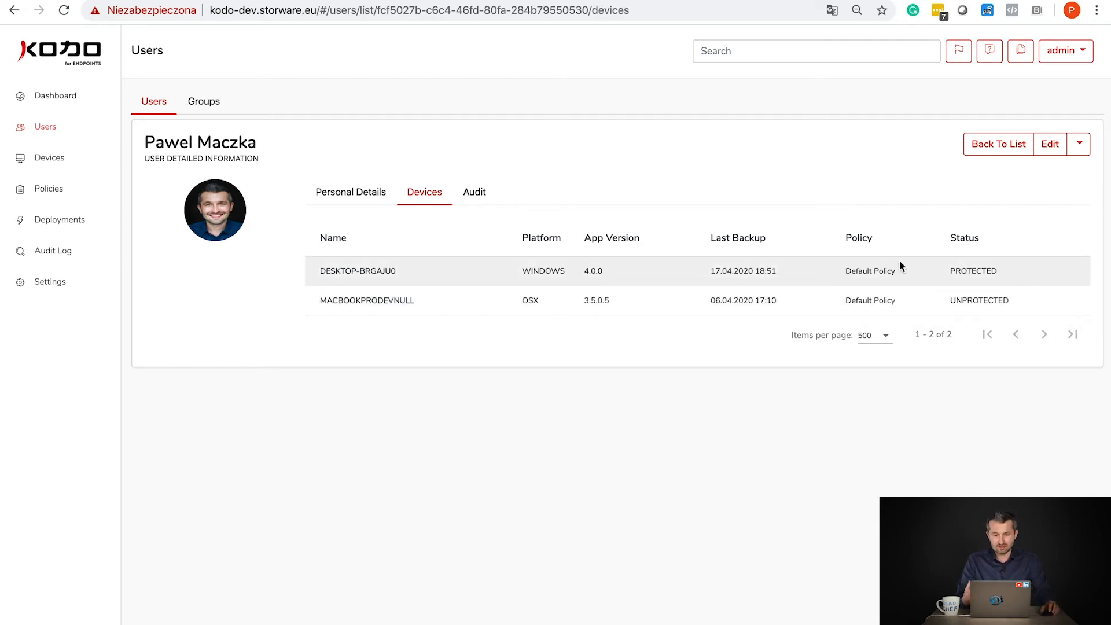
- Open the DESKTOP-BRGAJU0 device details and show its protected files
left_click(342, 277)
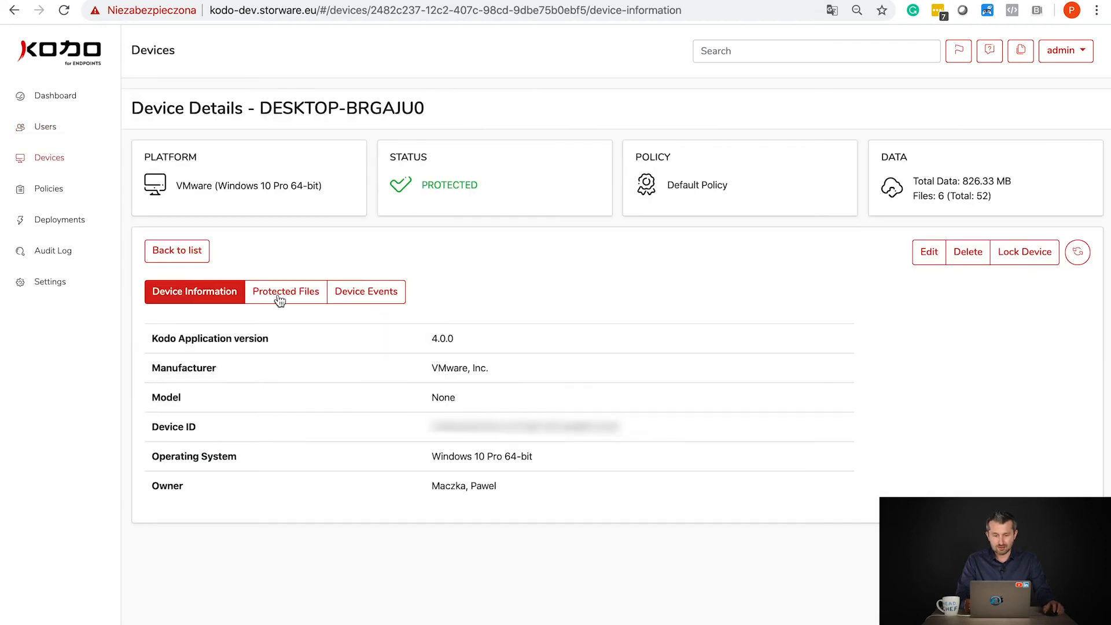
left_click_drag(181, 189, 321, 187)
left_click(317, 200)
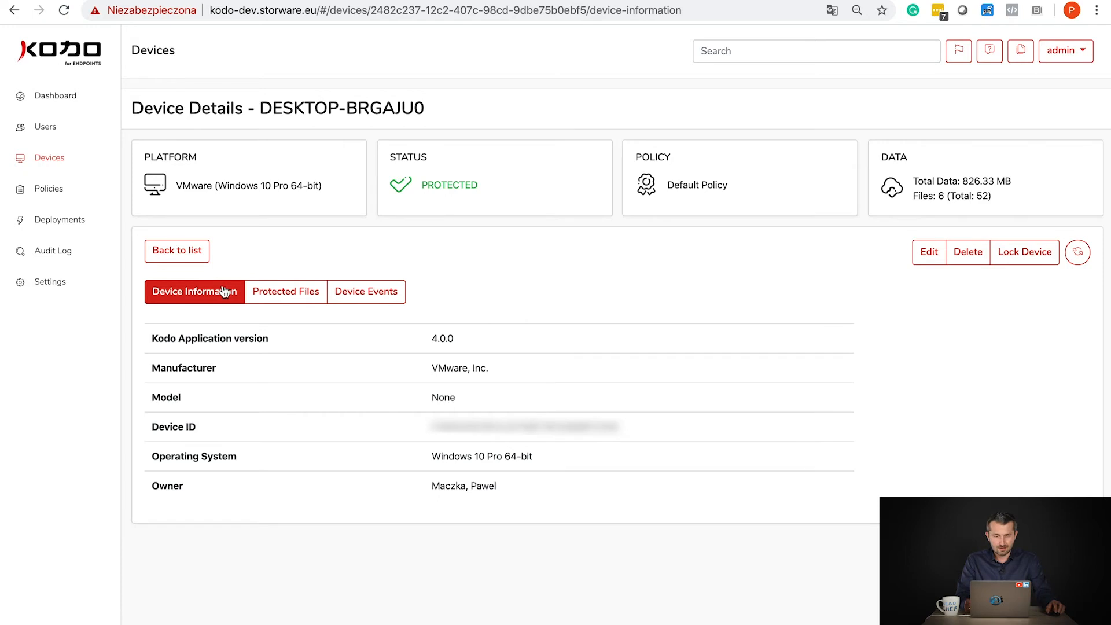
left_click(263, 293)
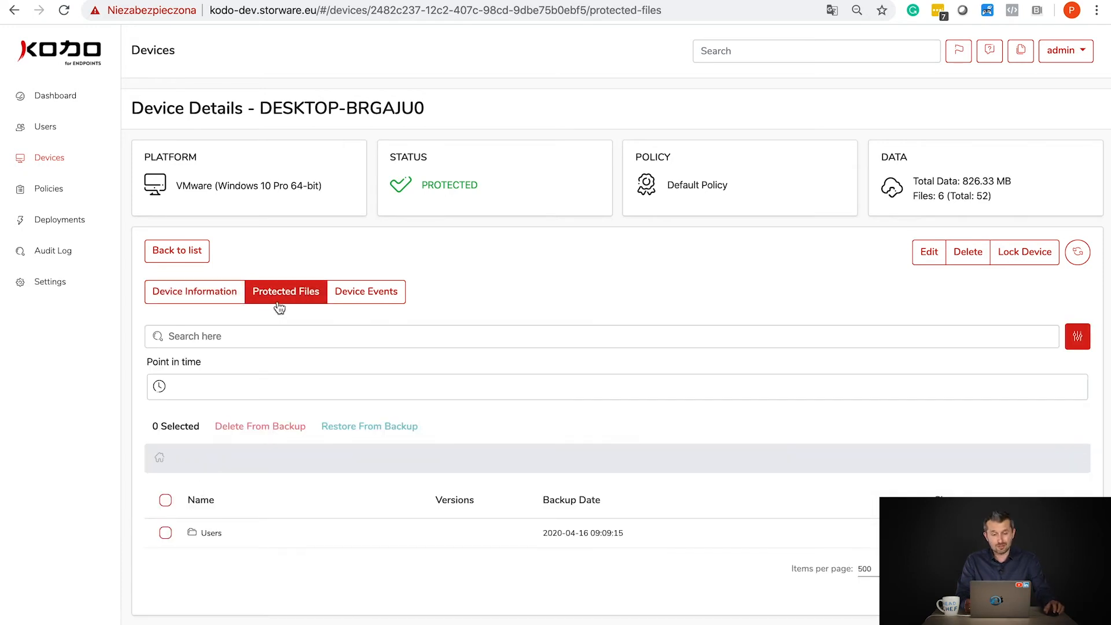
- Browse the backup from Users to Storware to Desktop, back to Storware, then return to Devices
left_click(160, 388)
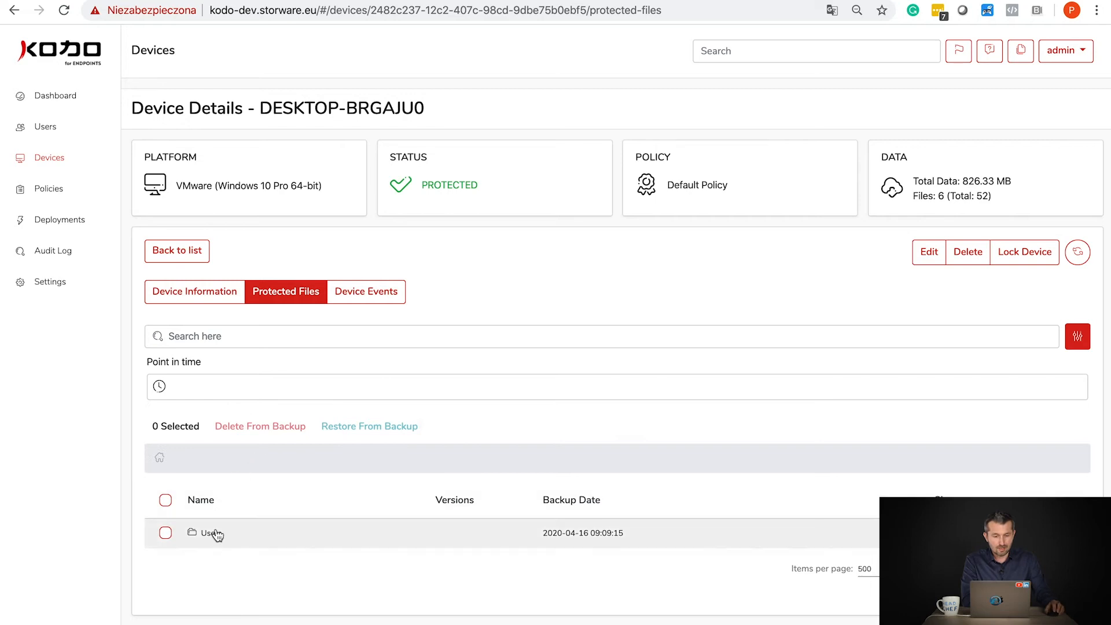
left_click(207, 533)
left_click(210, 533)
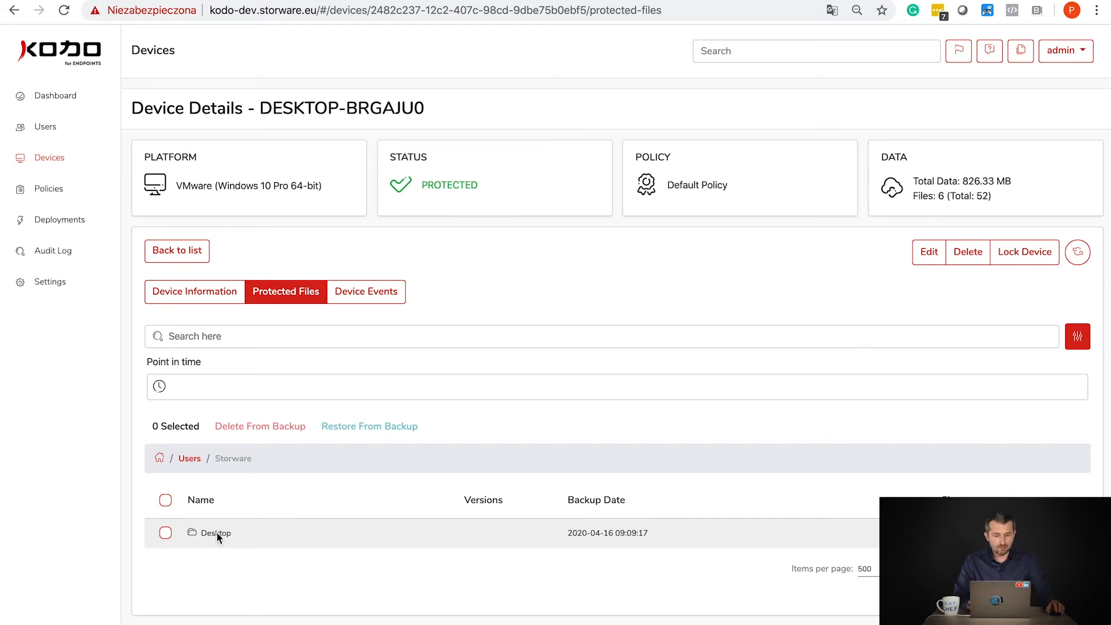
left_click(216, 533)
left_click(236, 460)
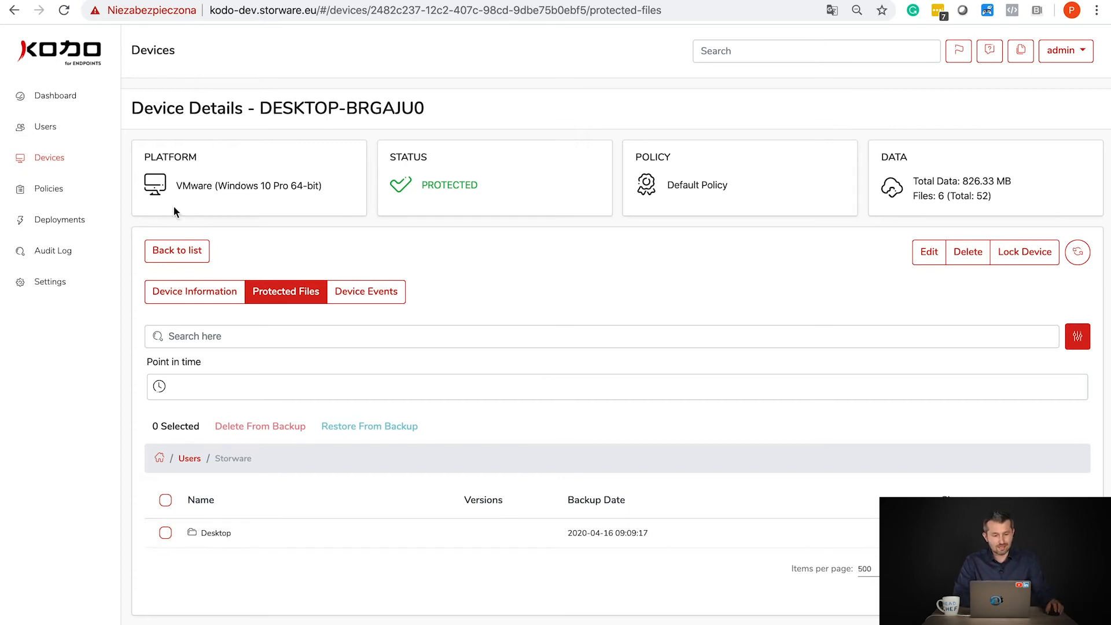
left_click(177, 256)
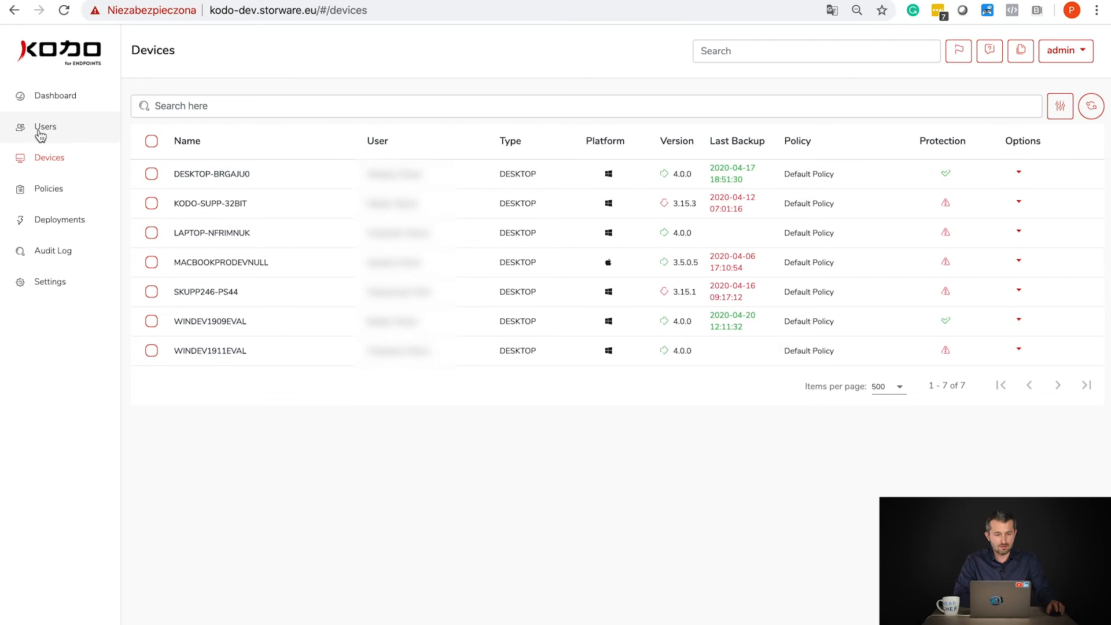
- Search the Users list, select the single found user, and deploy the desktop client to them
left_click(40, 128)
left_click(209, 162)
type("pawel")
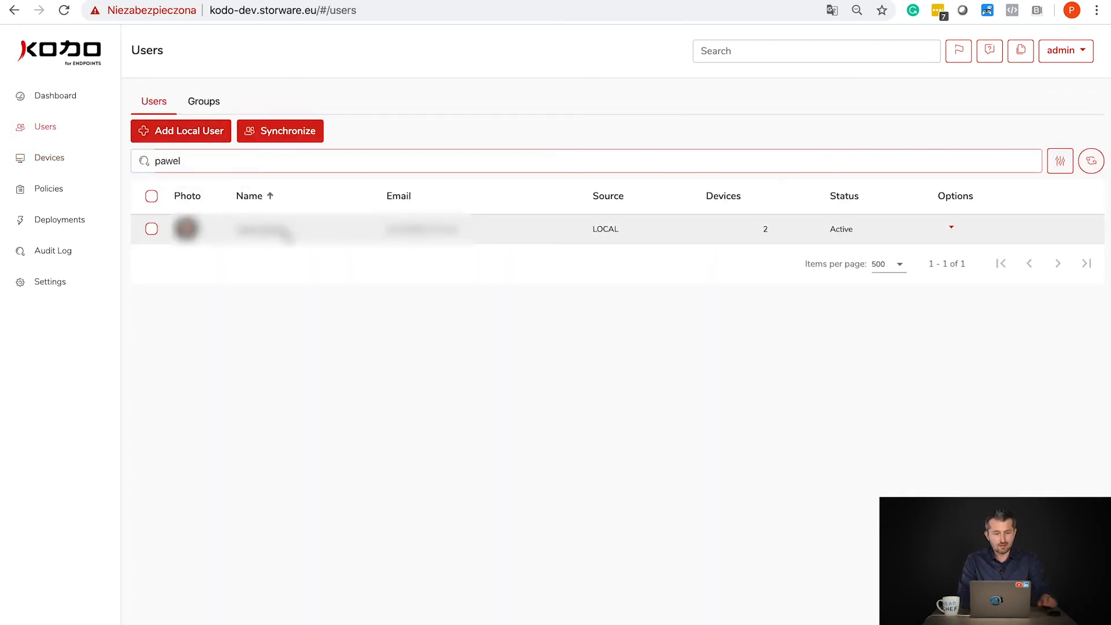
left_click(151, 229)
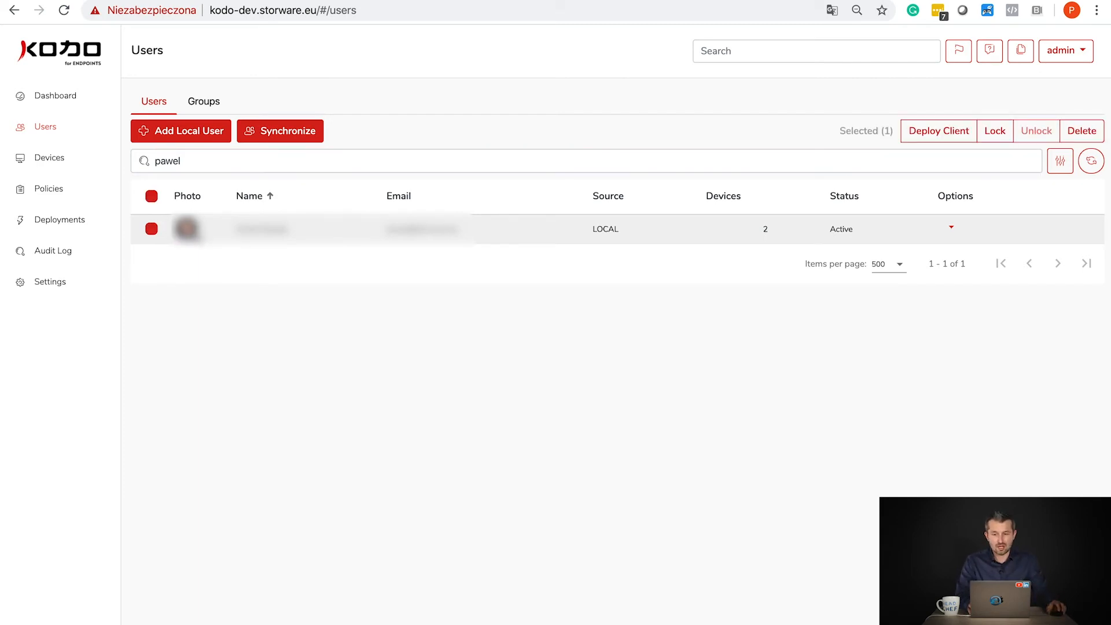
left_click(910, 137)
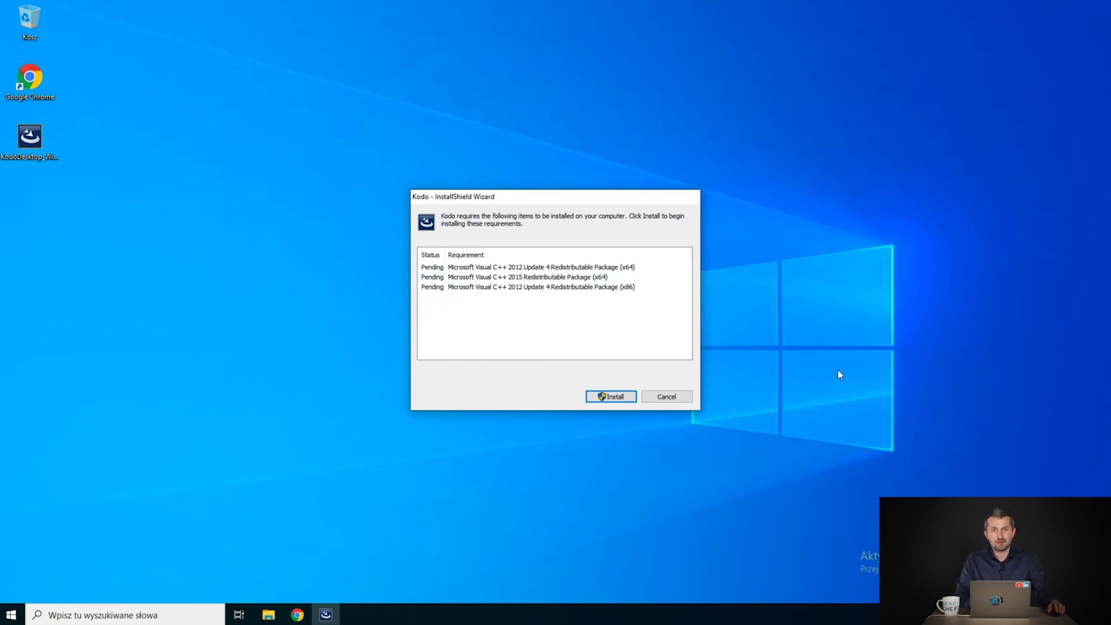
- Install the three Visual C++ redistributable prerequisites, approving the UAC prompt with Tak
left_click(610, 399)
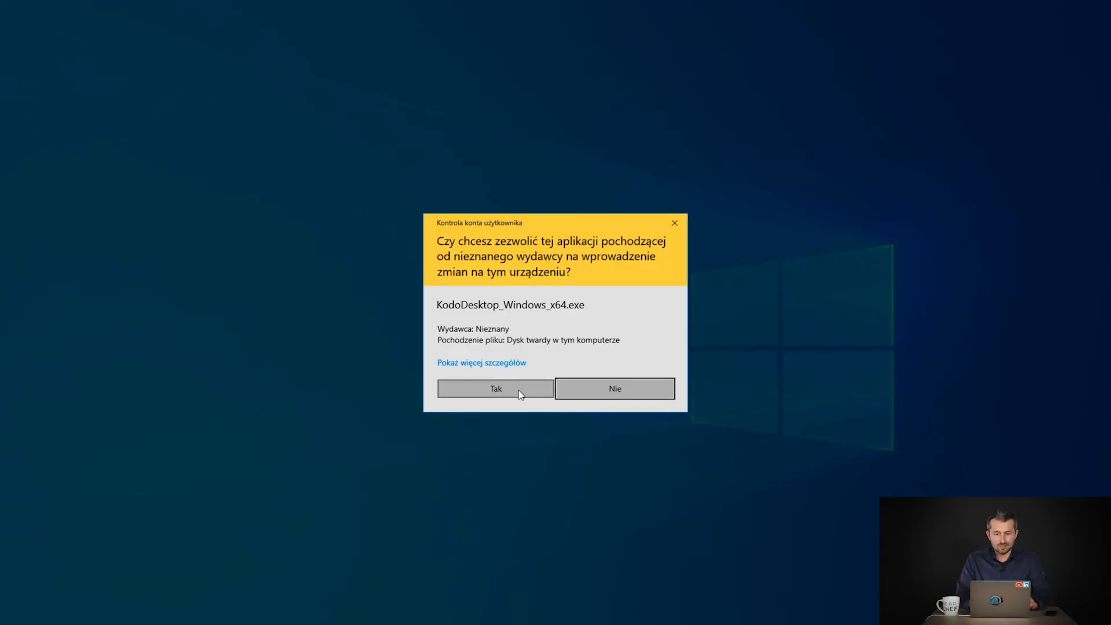
left_click(510, 390)
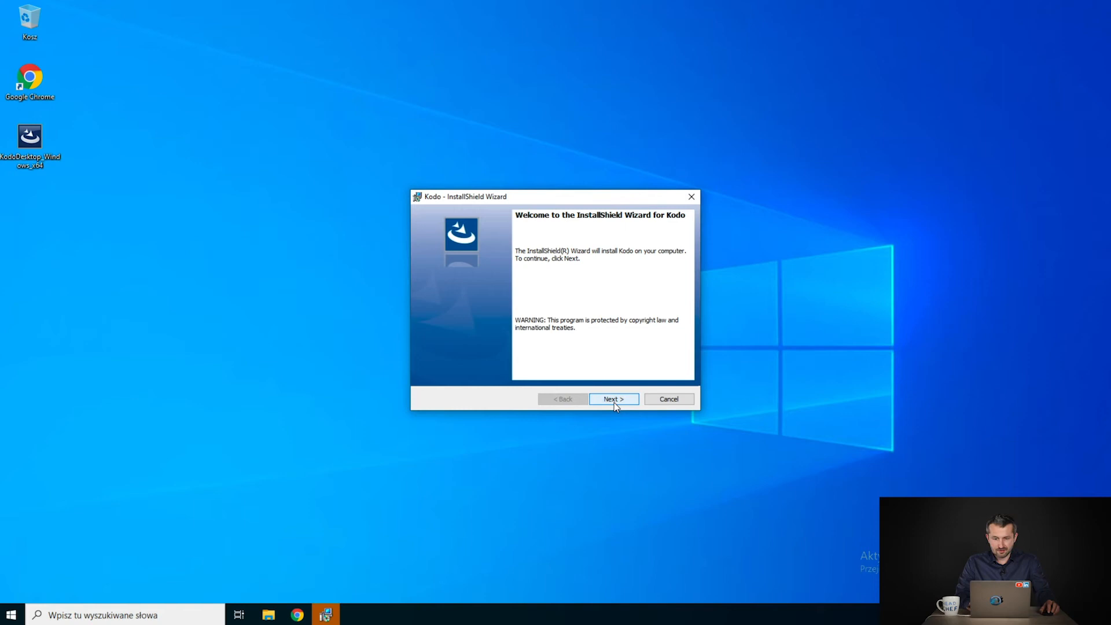
- Continue past the wizard's Welcome page and install the Kodo 4.0.0 desktop client
left_click(610, 398)
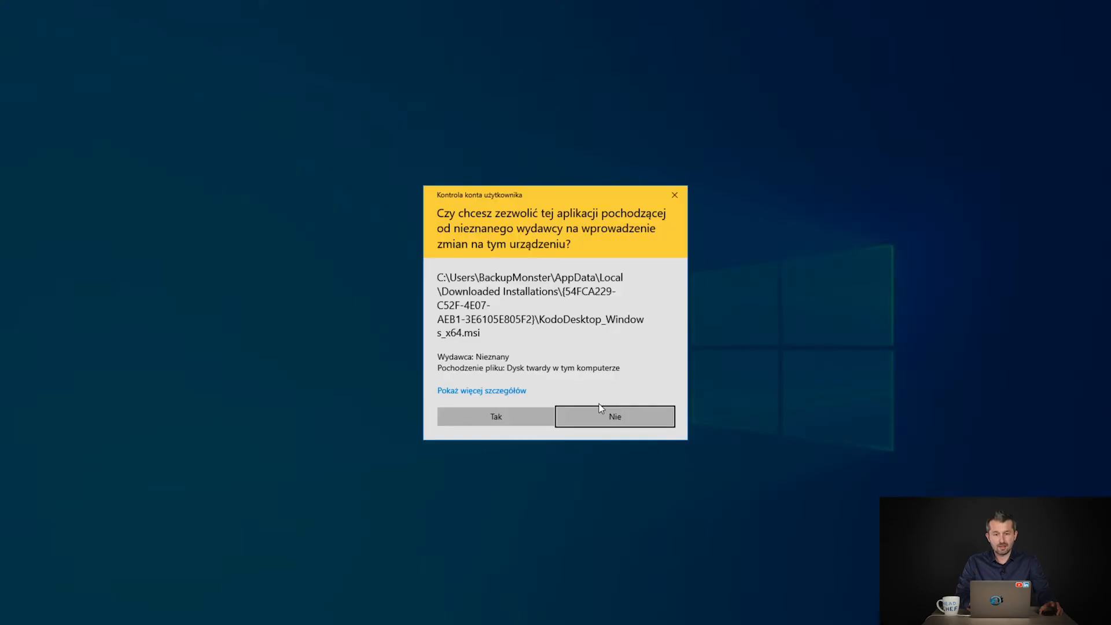
left_click(515, 417)
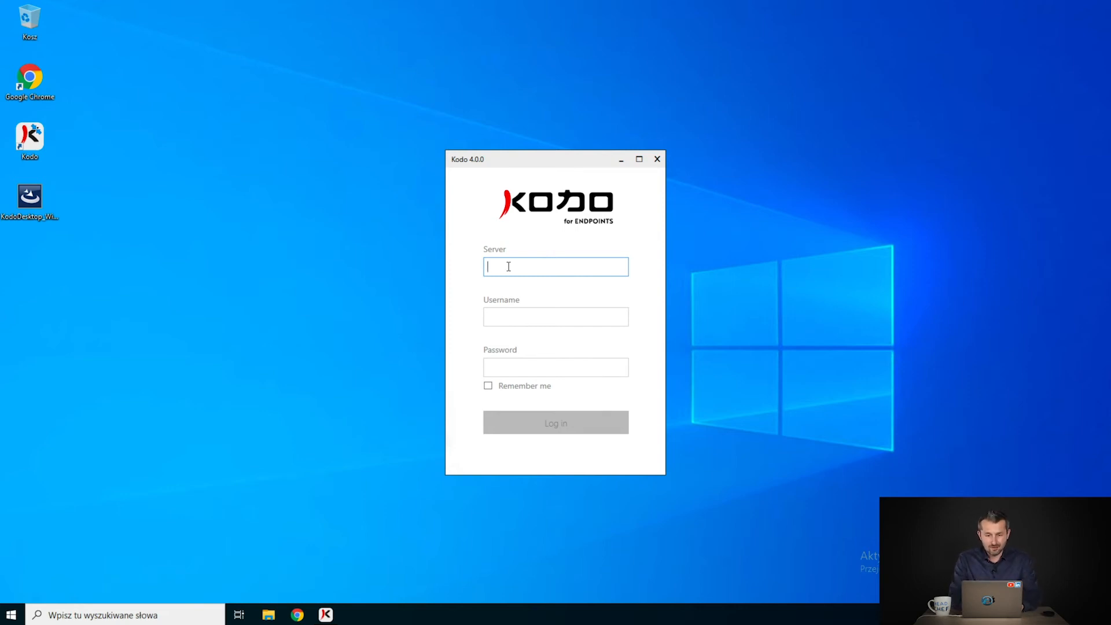
- Log in to kodo-dev.storware.eu with the user's username and password, with Remember me ticked
type("kodo-")
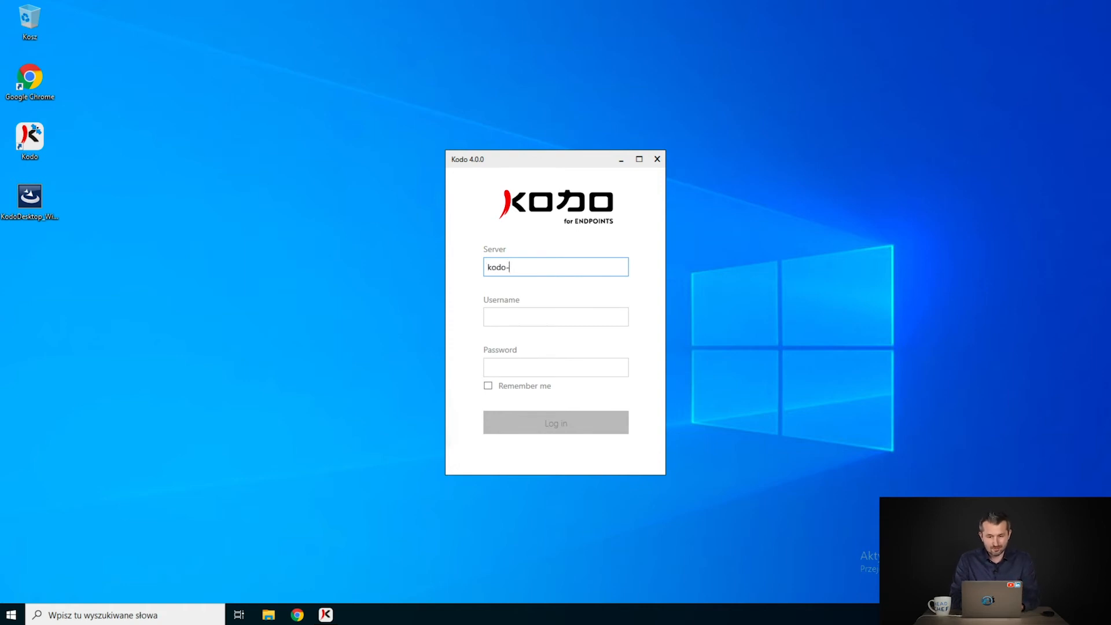
type("dev.storware.eu")
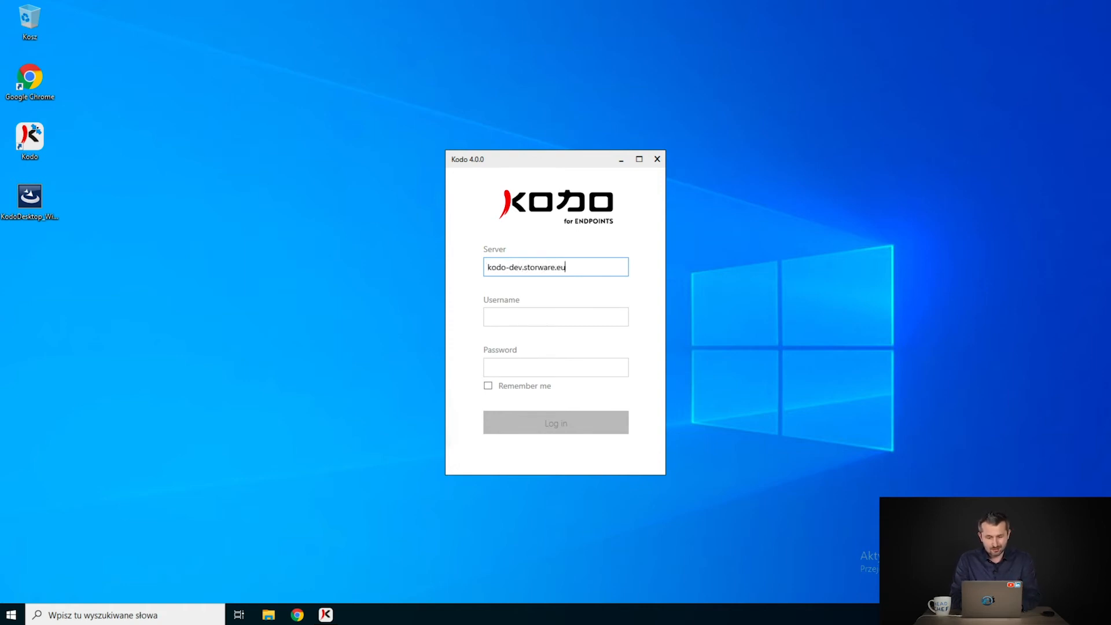
key("Tab")
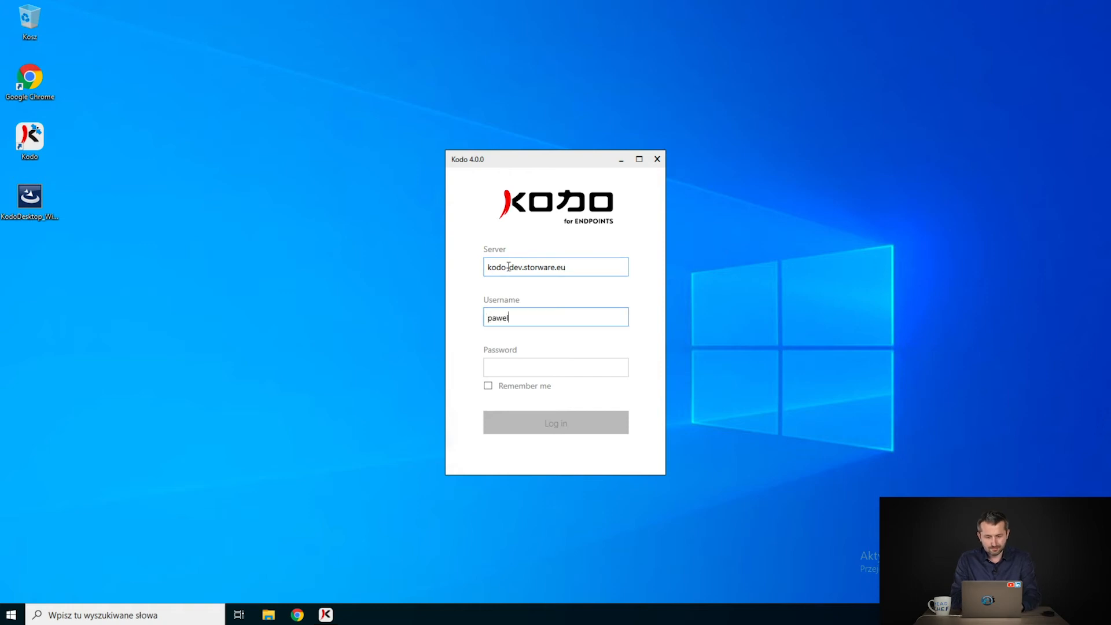
key("Tab")
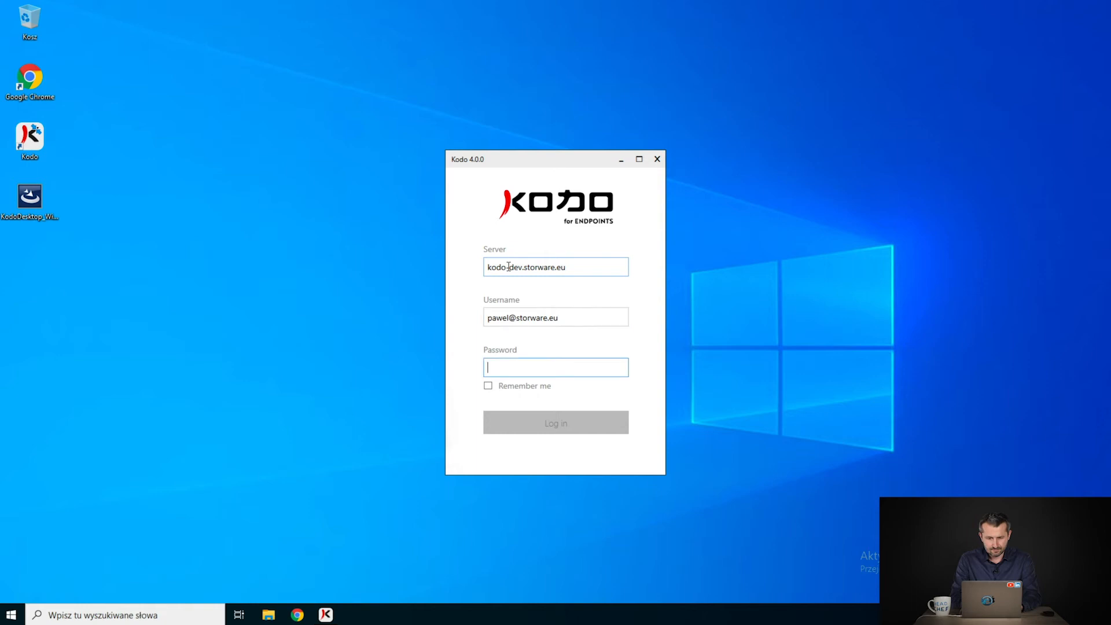
type("***********")
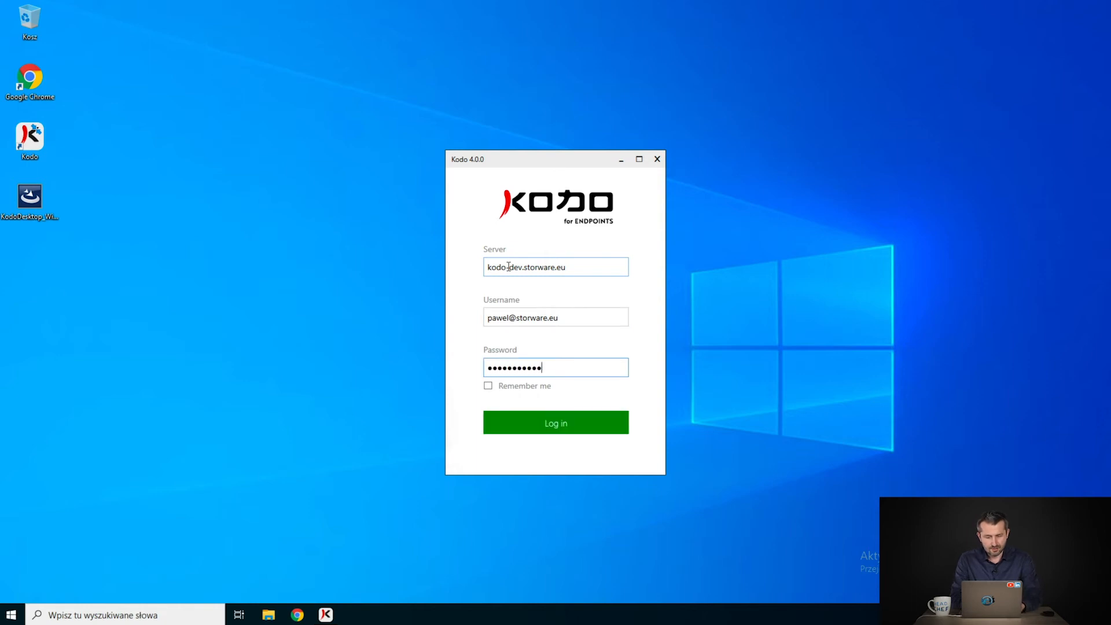
left_click(488, 386)
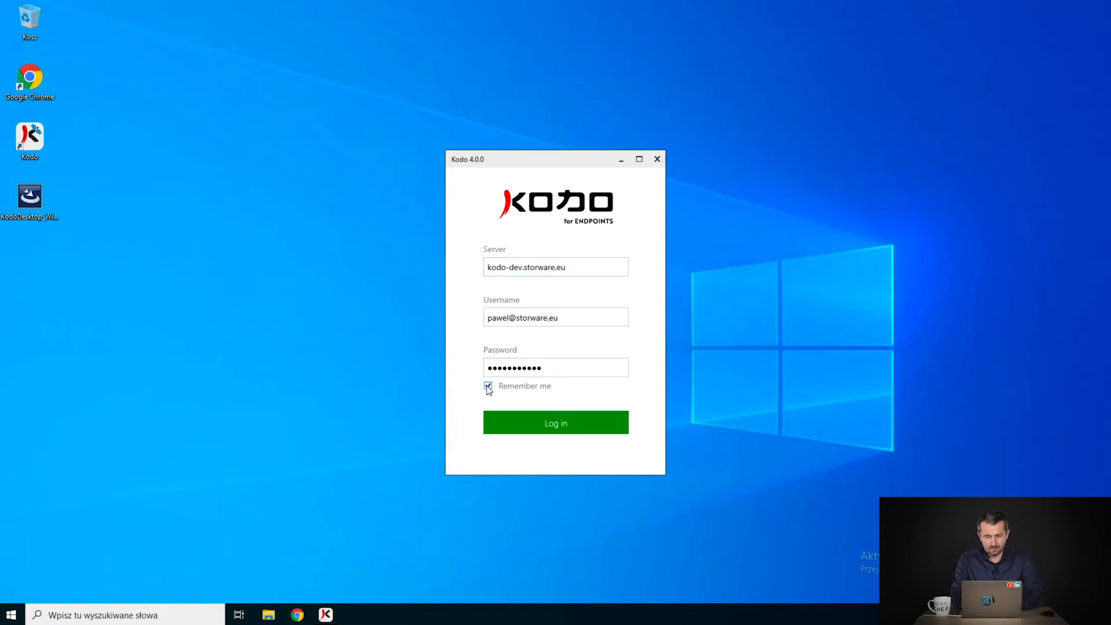
left_click(529, 419)
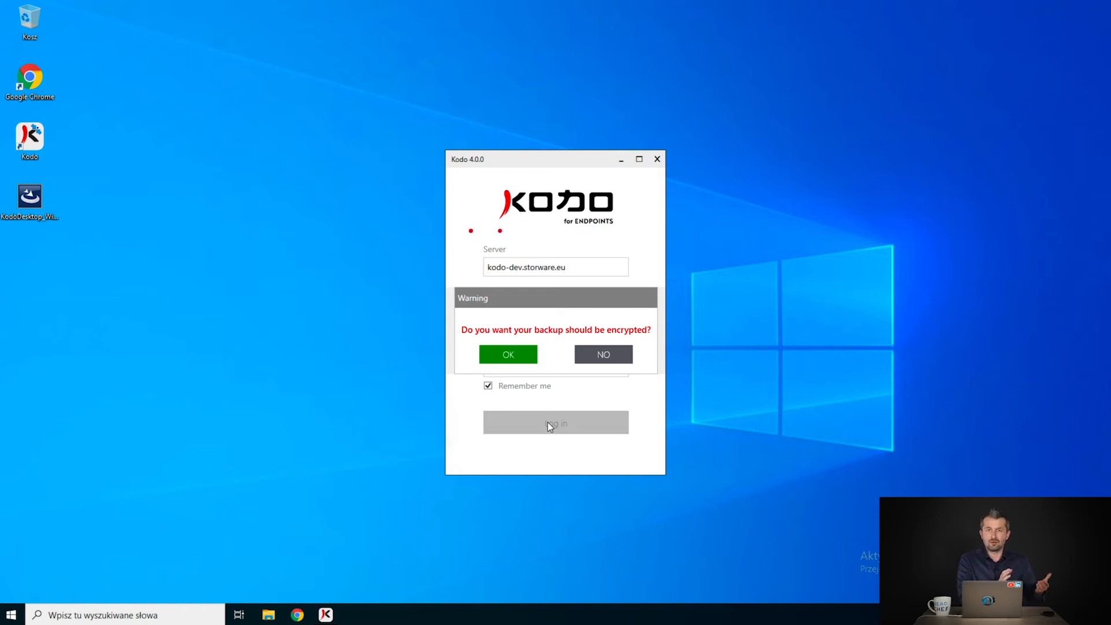
- Decline backup encryption, then move the Kodo client window and close it
left_click(606, 357)
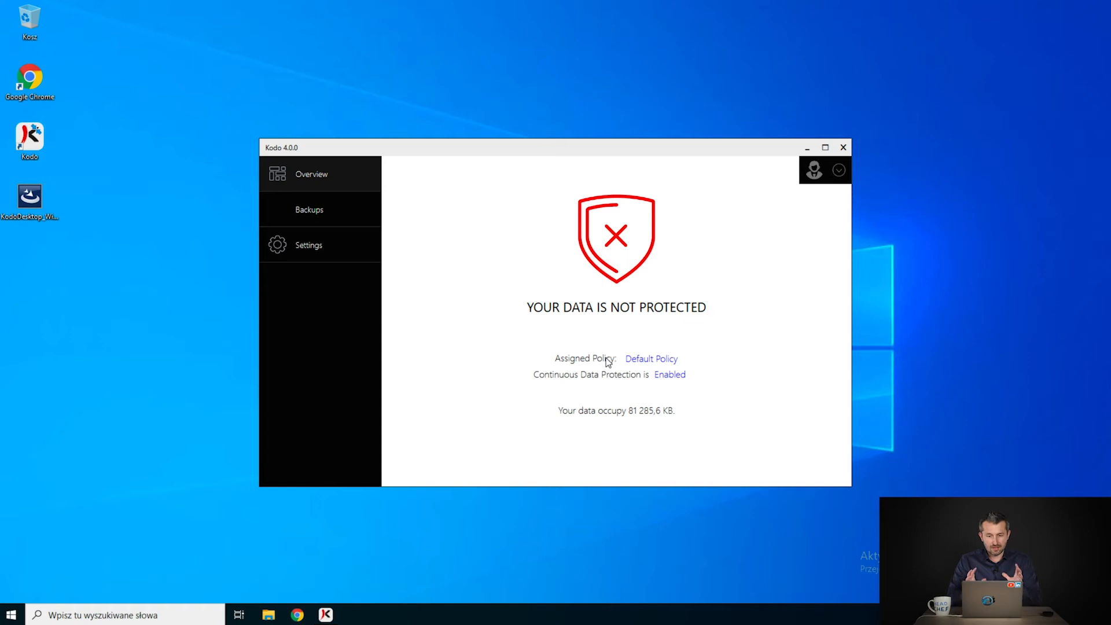
mouse_move(508, 151)
left_mouse_down()
mouse_move(472, 127)
mouse_move(491, 142)
left_mouse_up()
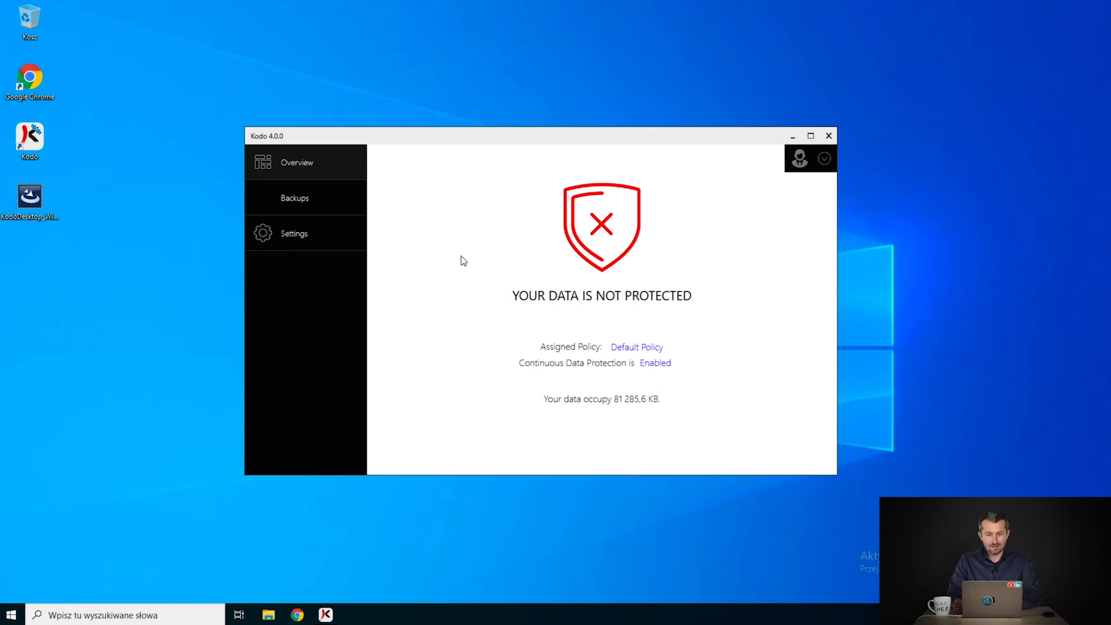
left_click(829, 136)
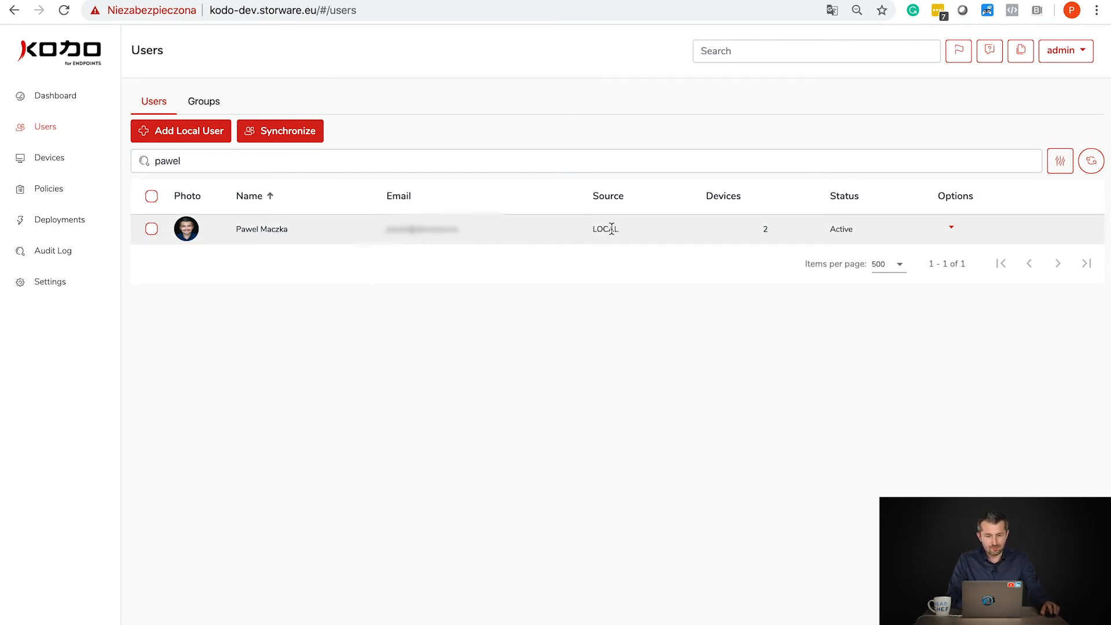
- Open the user's details, then the Default Policy from the Policies list
left_click(152, 229)
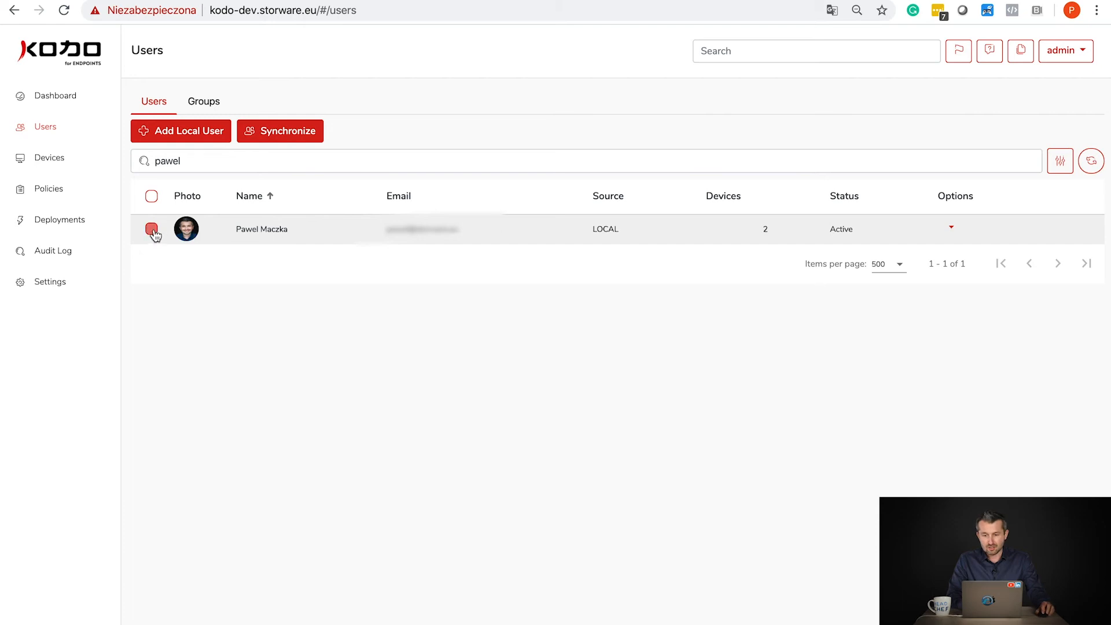
left_click(248, 231)
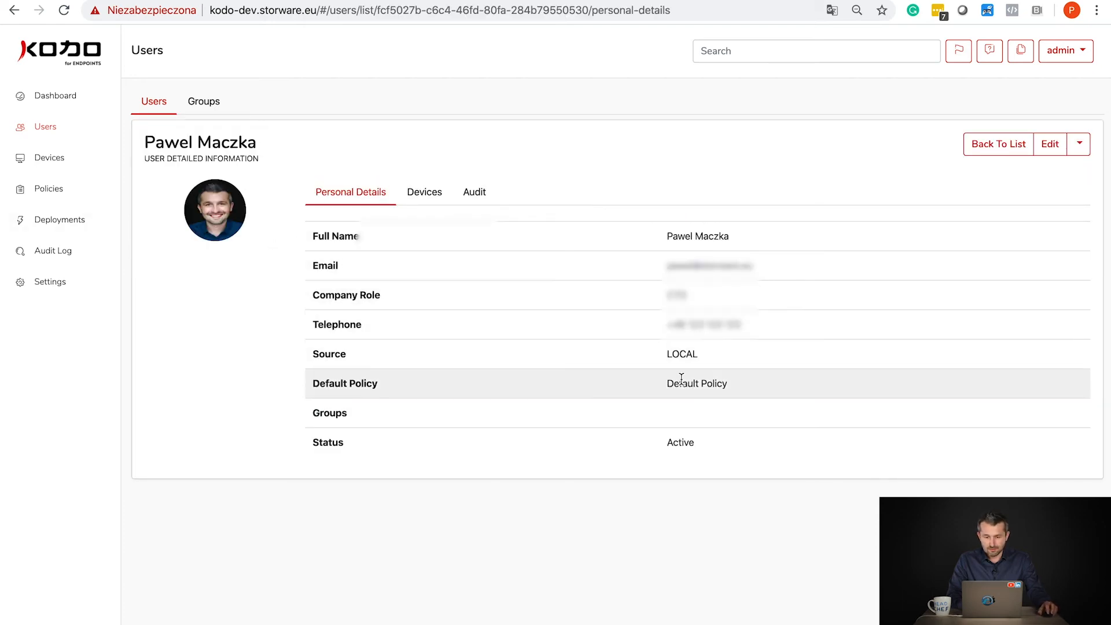
left_click(53, 198)
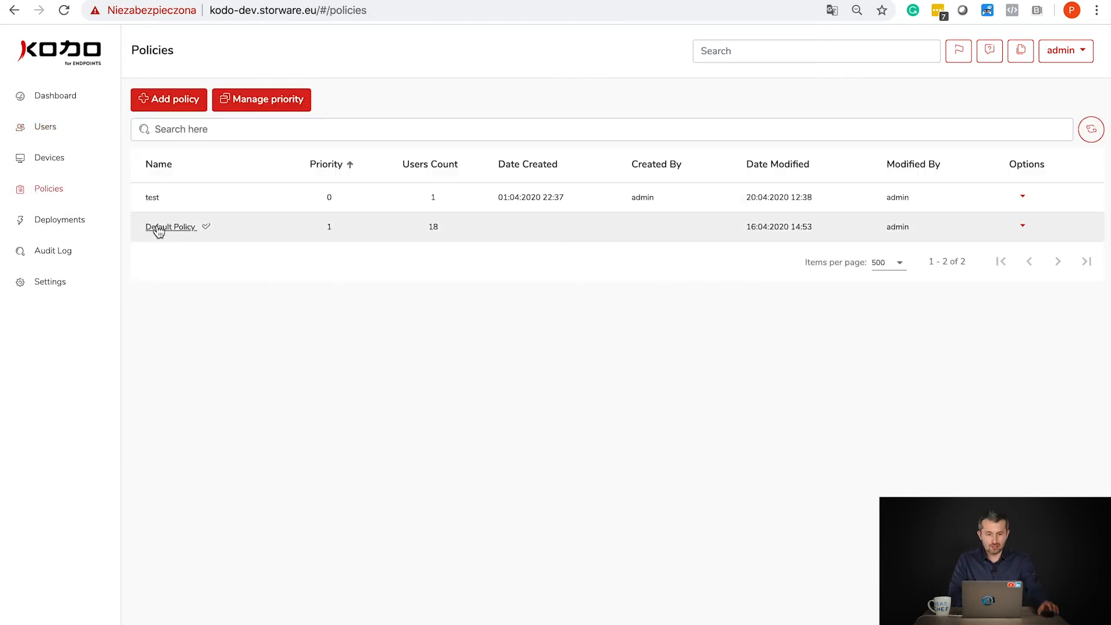
left_click(165, 227)
scroll(326, 365, "down", 1)
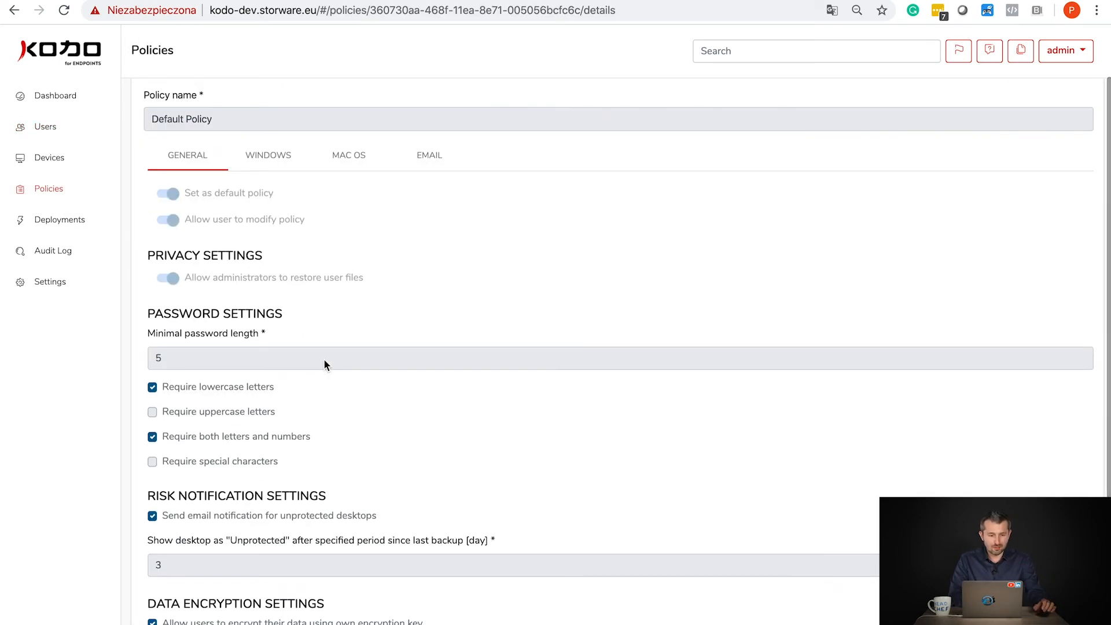
- Edit the Default Policy's Windows settings and add a new include directory row
left_click(254, 158)
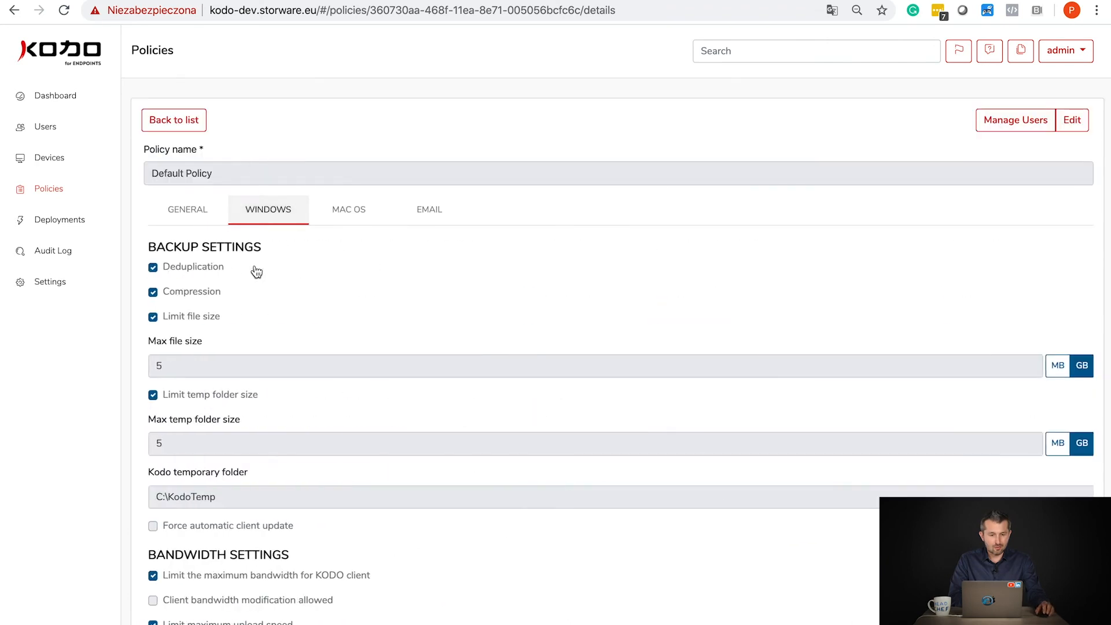
scroll(252, 257, "down", 5)
scroll(353, 266, "down", 3)
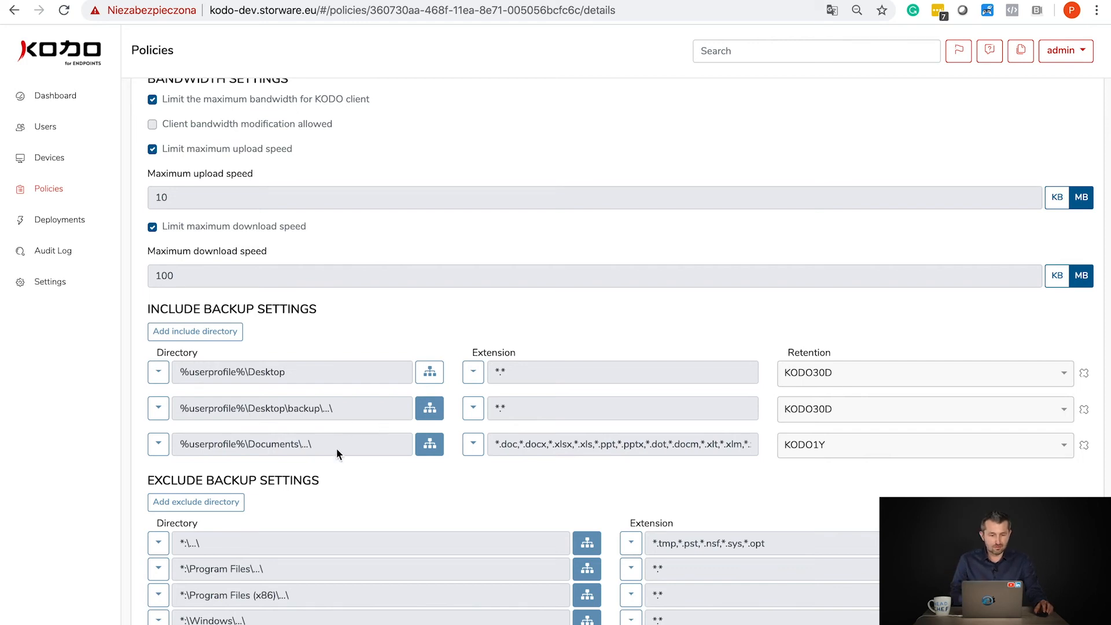
scroll(352, 437, "up", 8)
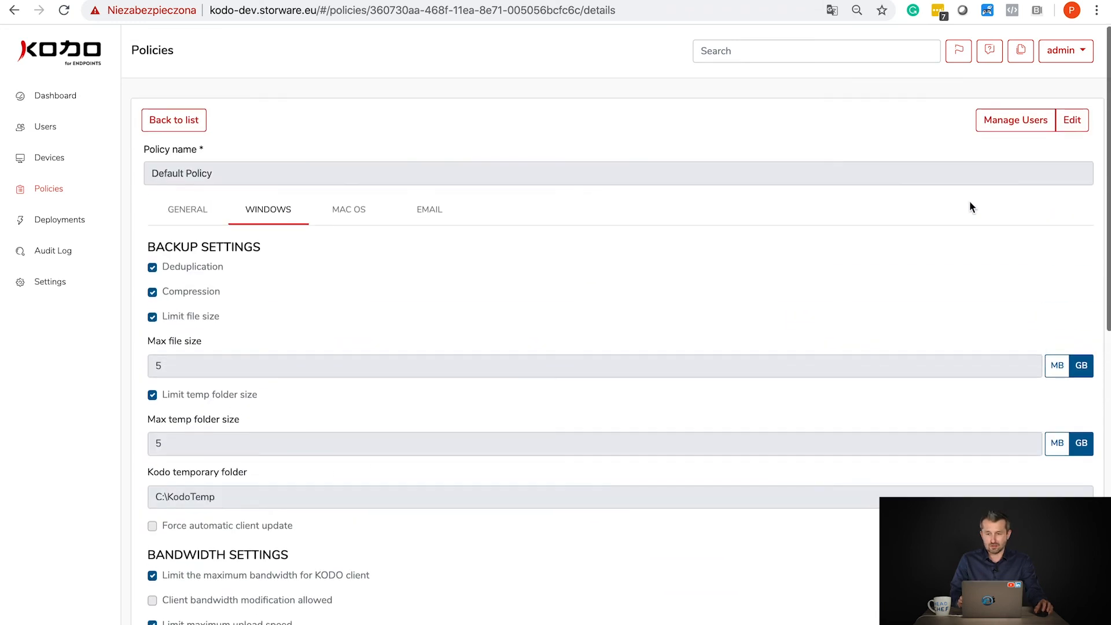
left_click(1076, 117)
scroll(445, 448, "down", 9)
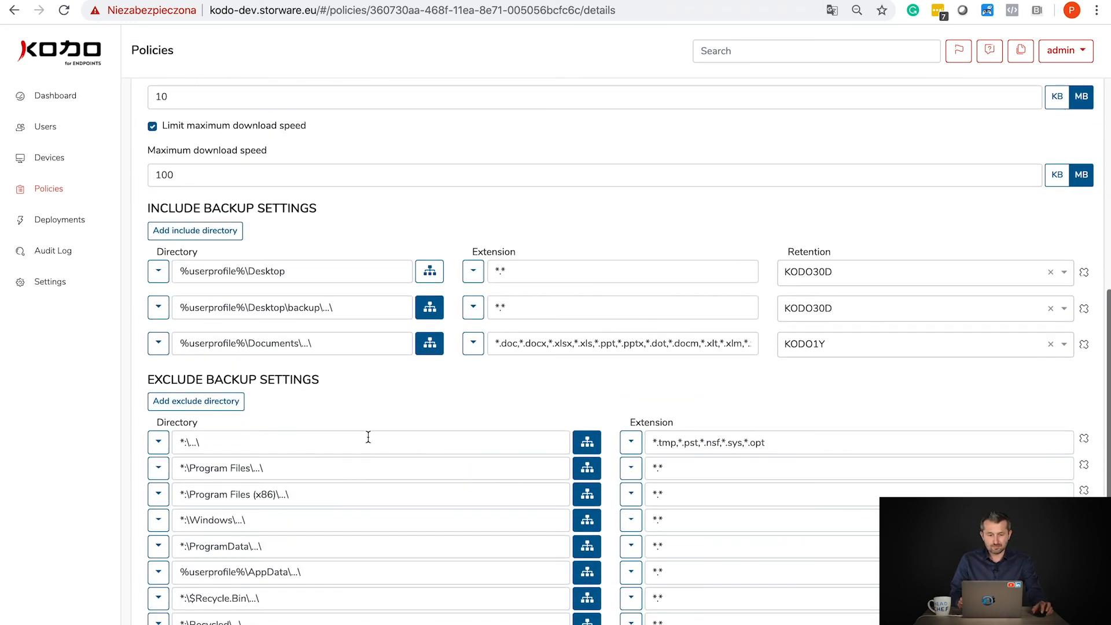
left_click(199, 235)
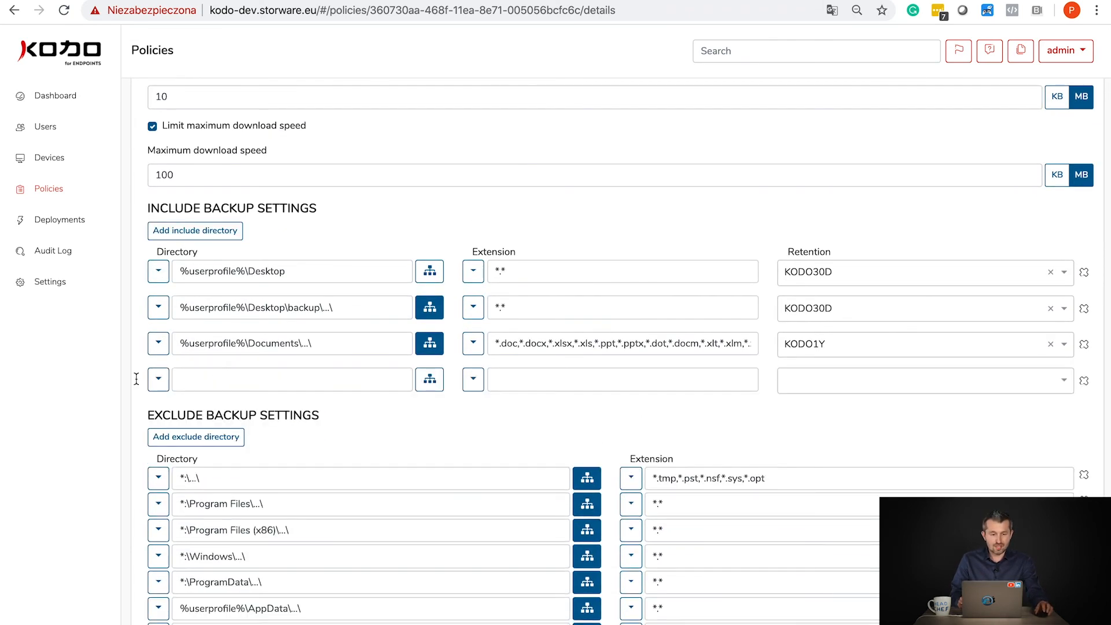
- Set the new include row to All Disks with subdirectories, leaving extension presets unchosen
left_click(162, 382)
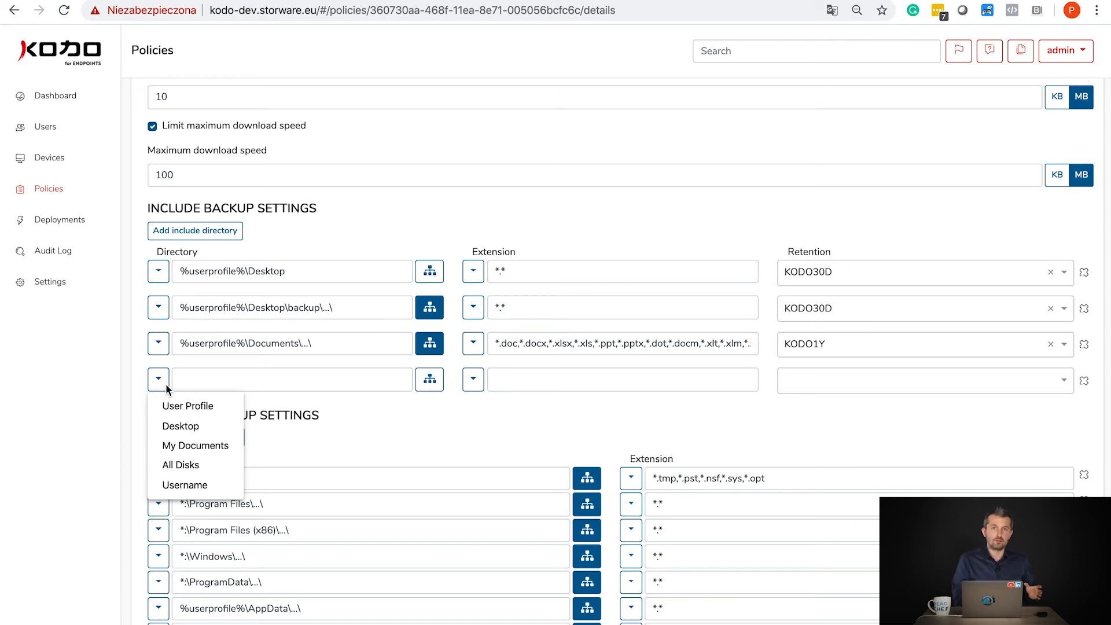
left_click(201, 465)
left_click(423, 384)
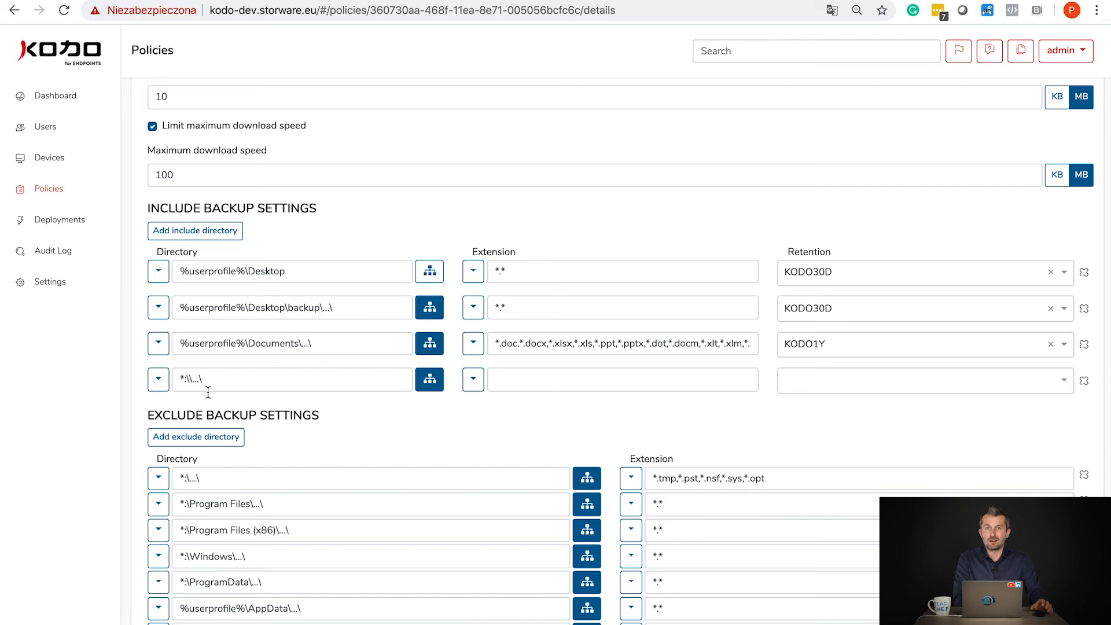
left_click(473, 387)
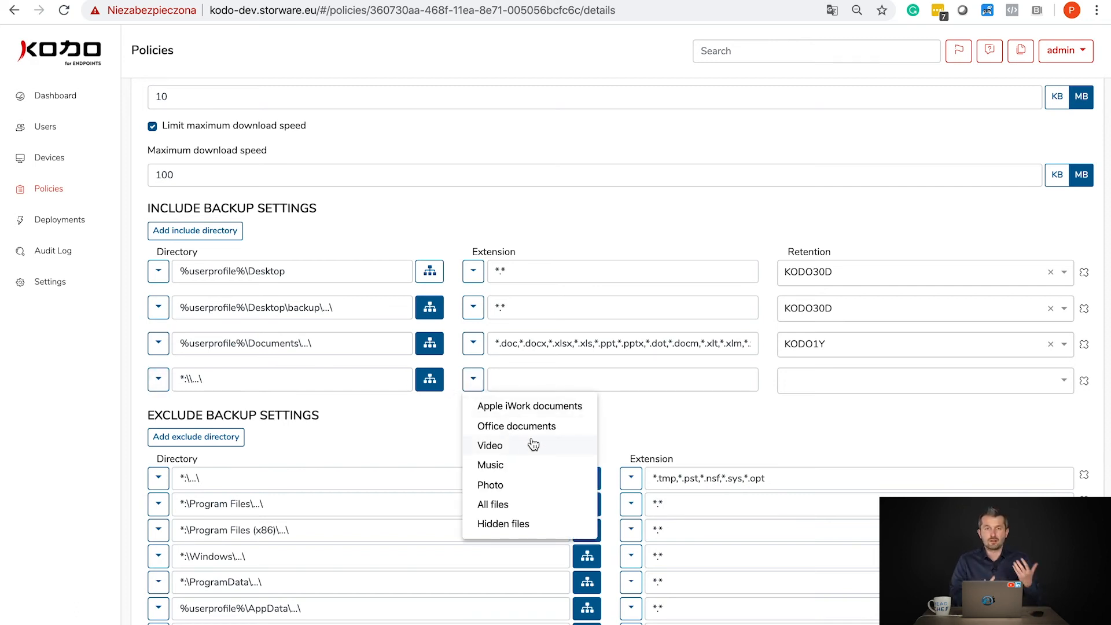
left_click(154, 386)
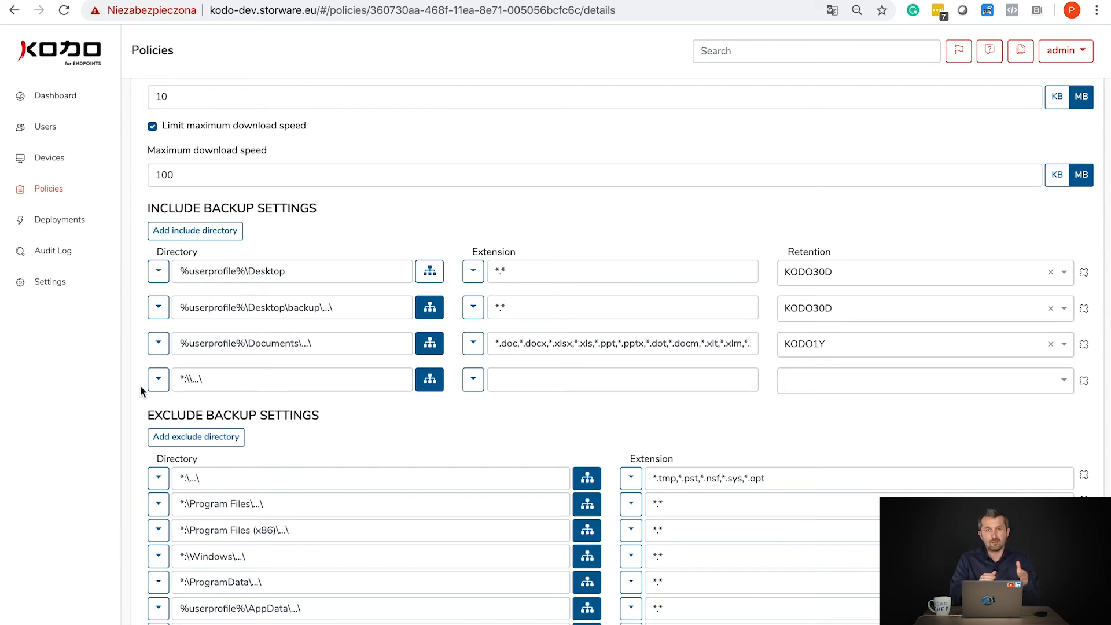
- Delete the All Disks row and the Desktop\backup include directory
left_click(1085, 380)
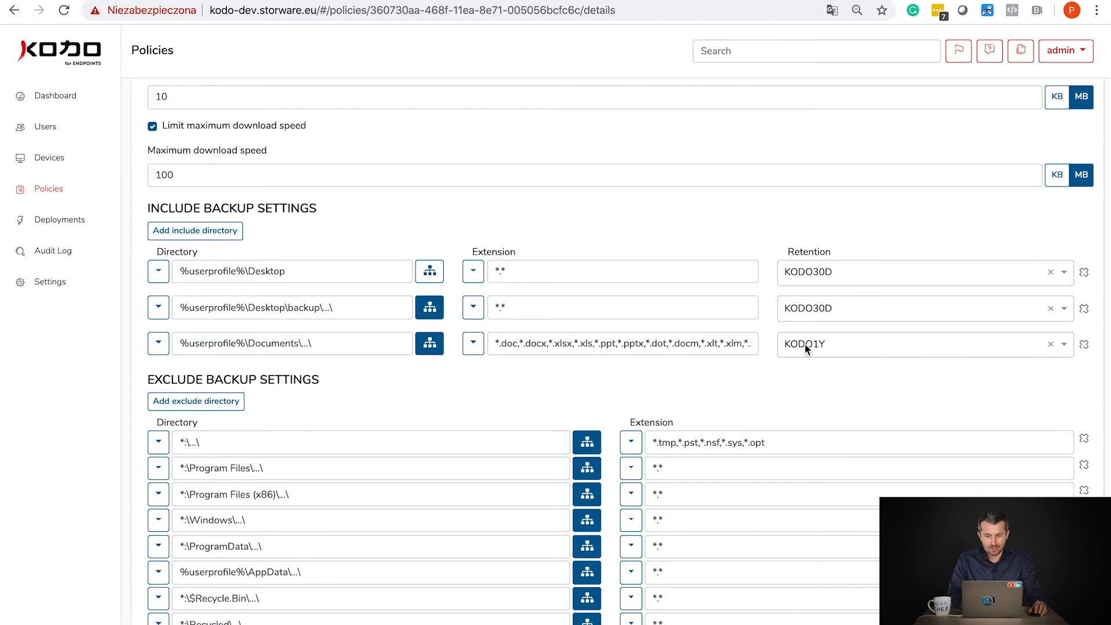
left_click(1084, 310)
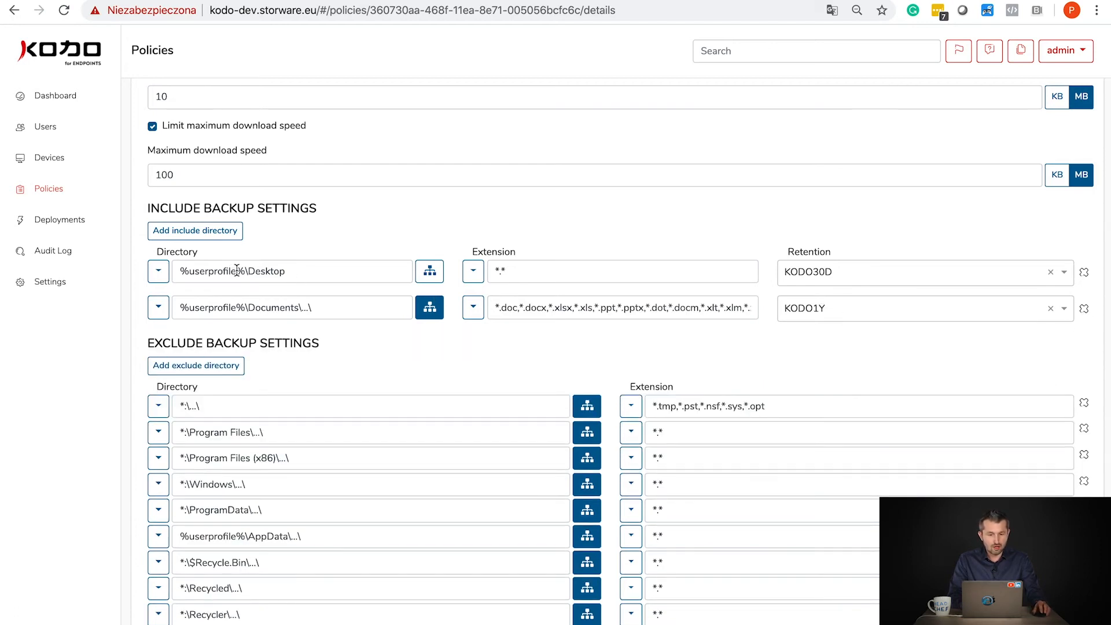
- Set the Desktop include row's retention to KODO1Y, after briefly trying KODO5V
double_click(497, 271)
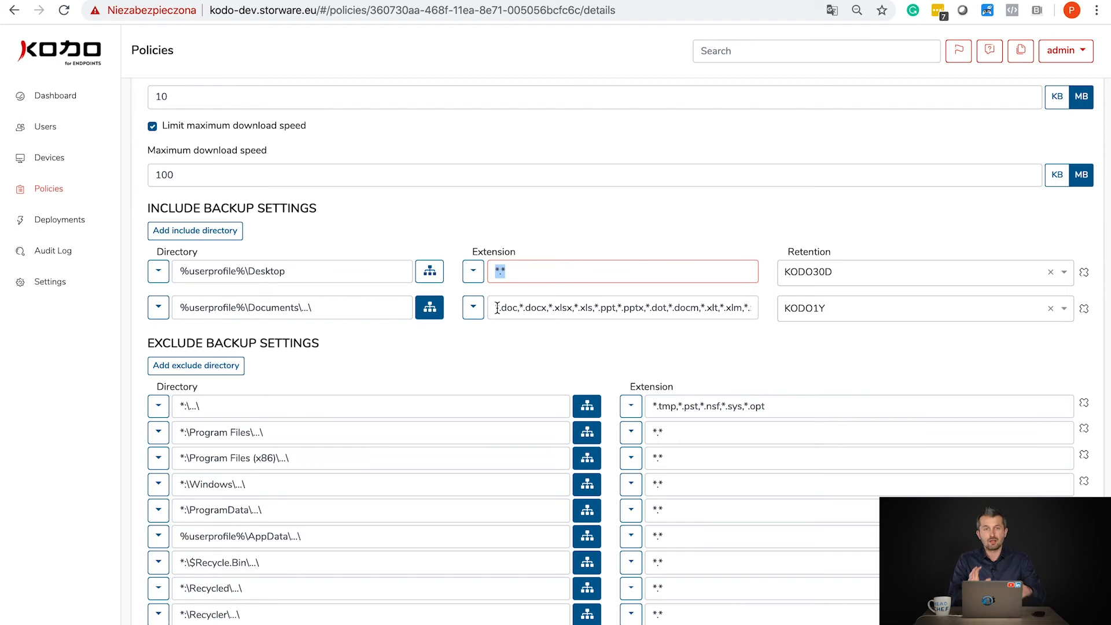
left_click_drag(496, 307, 732, 307)
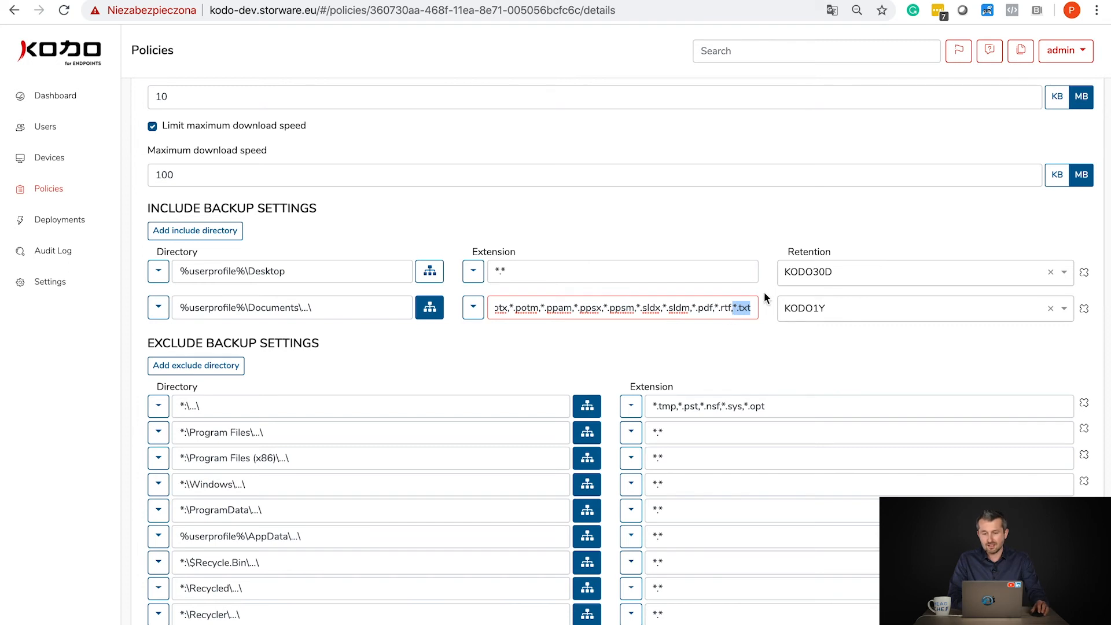
left_click(819, 276)
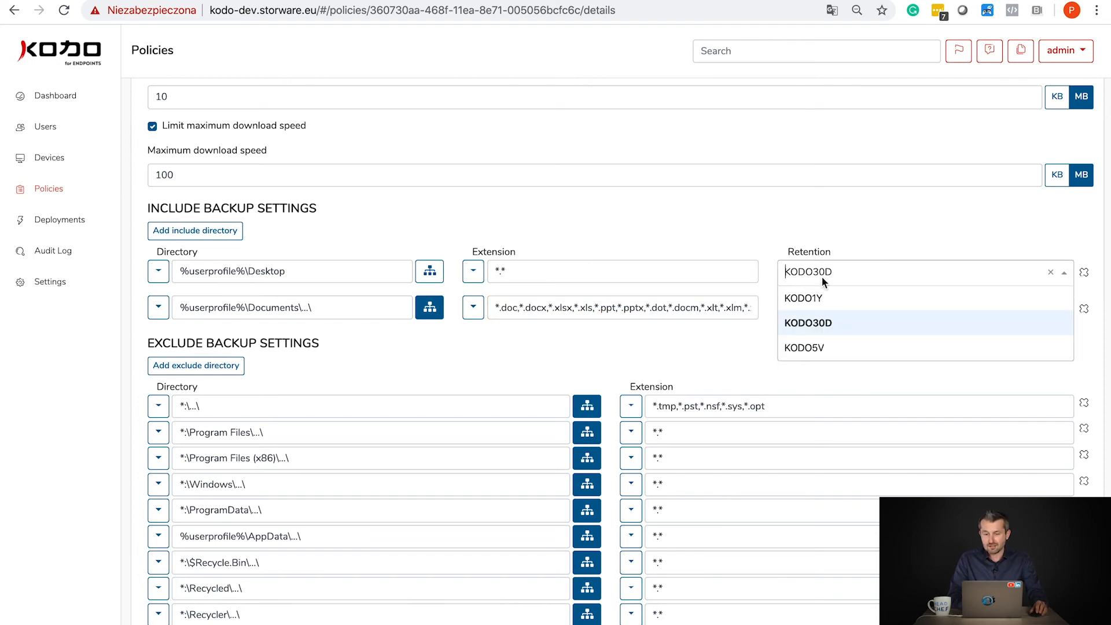
left_click(873, 233)
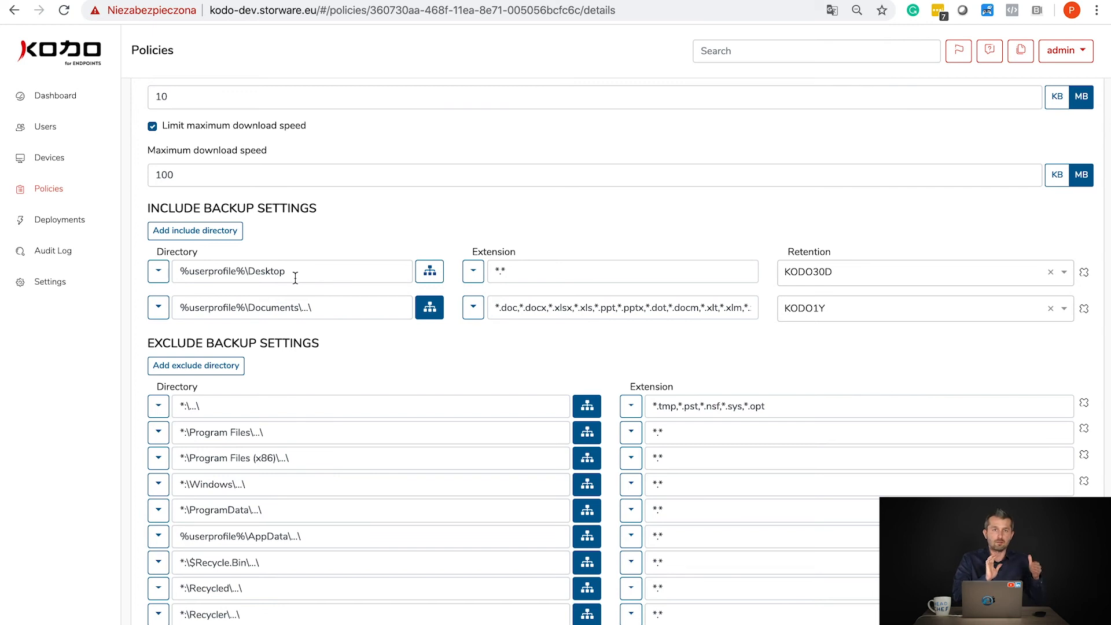
left_click(834, 274)
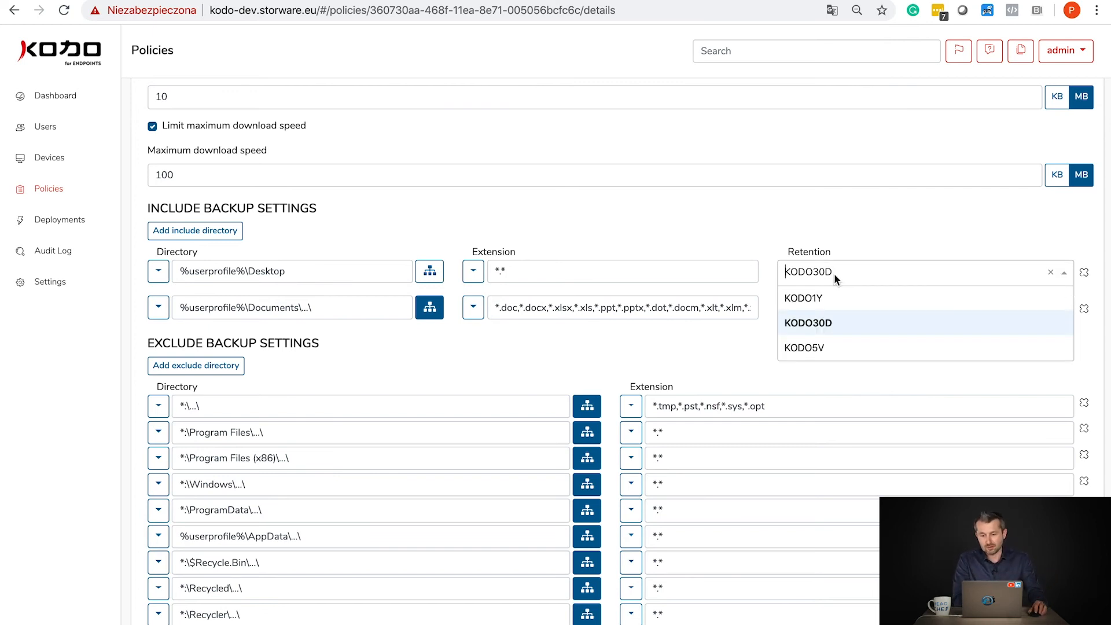
left_click(843, 346)
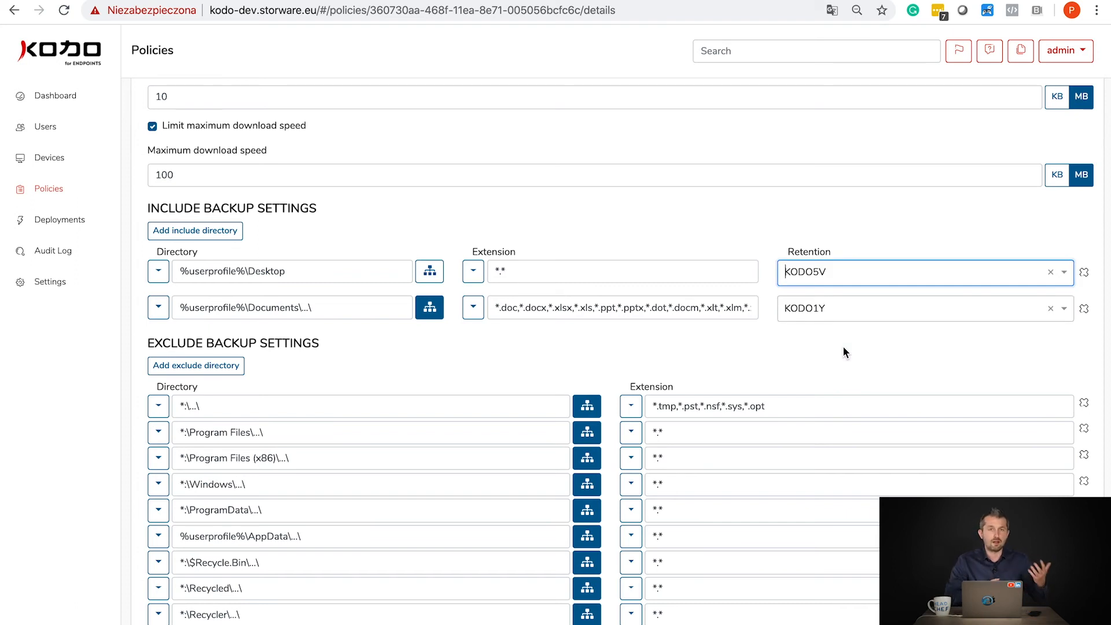
left_click(854, 283)
left_click(852, 295)
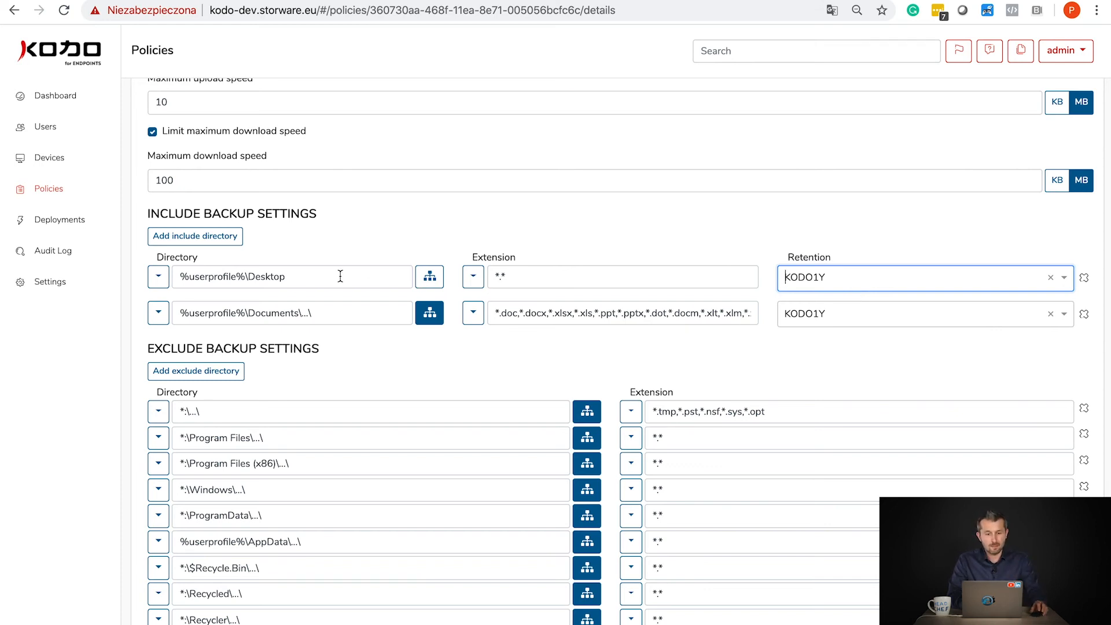
scroll(779, 262, "up", 9)
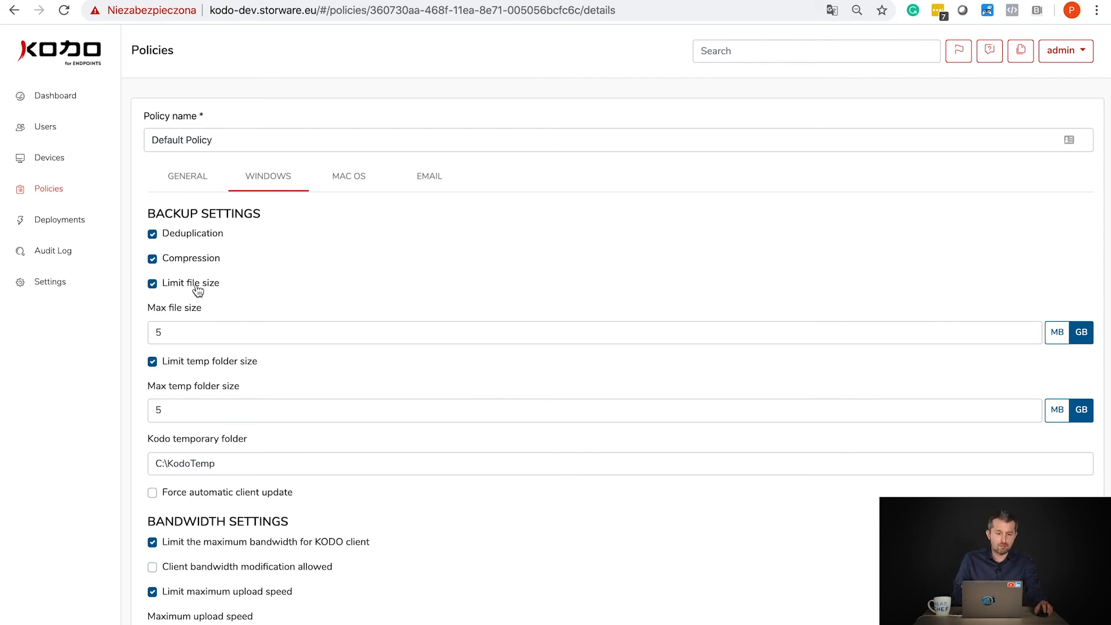
- Uncheck Limit file size so the 5 GB maximum file size no longer applies
left_click_drag(173, 332, 148, 332)
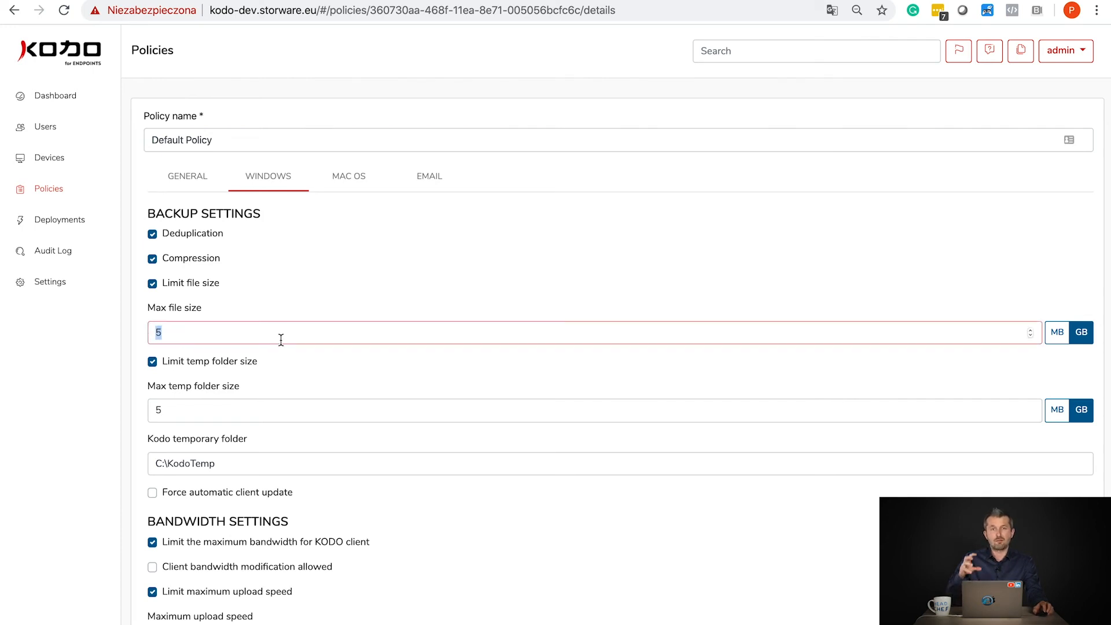
left_click(152, 284)
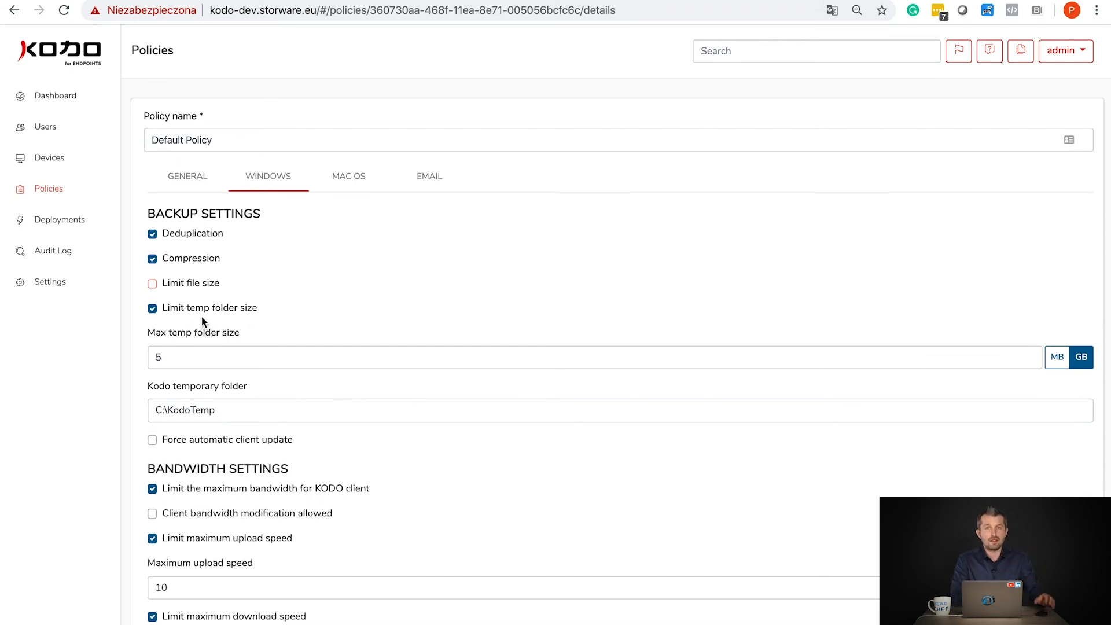
scroll(191, 452, "down", 2)
scroll(182, 468, "down", 2)
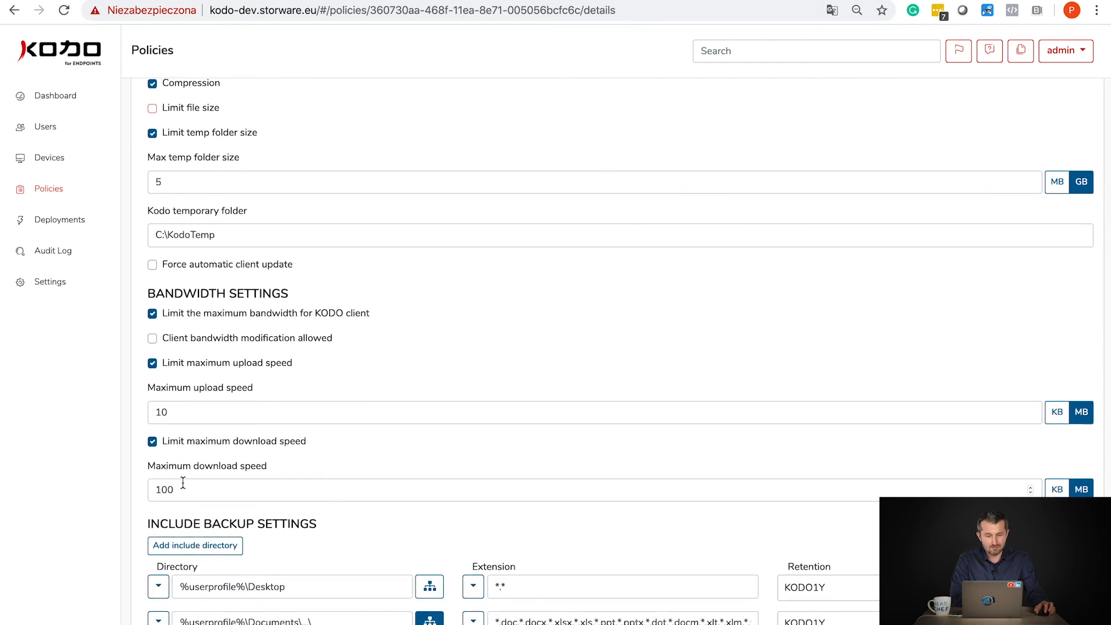
scroll(183, 483, "down", 7)
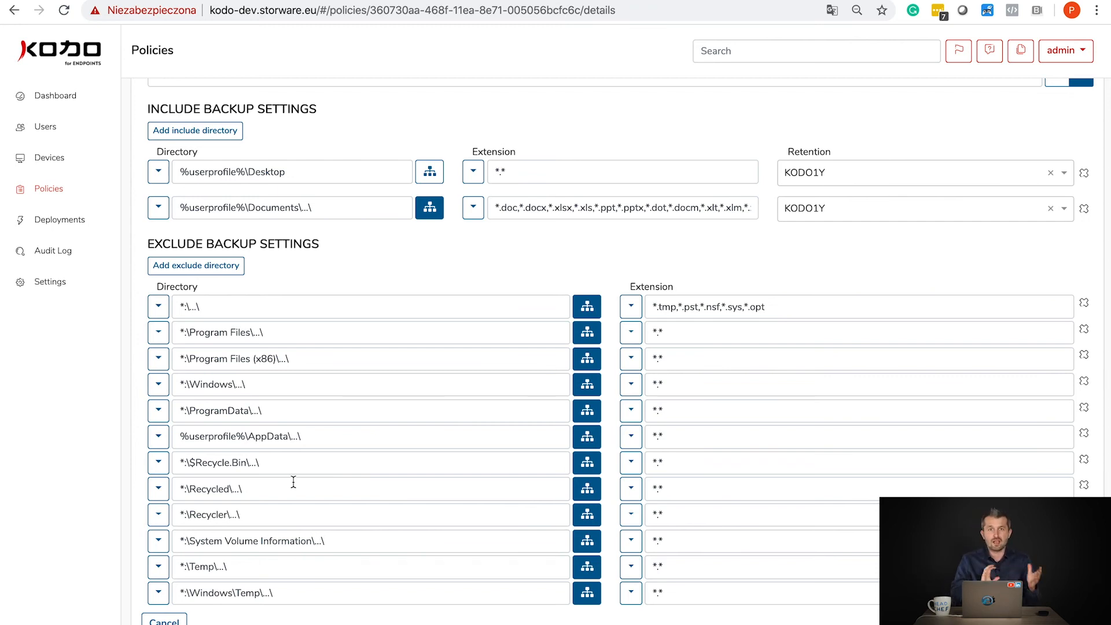
scroll(314, 456, "up", 10)
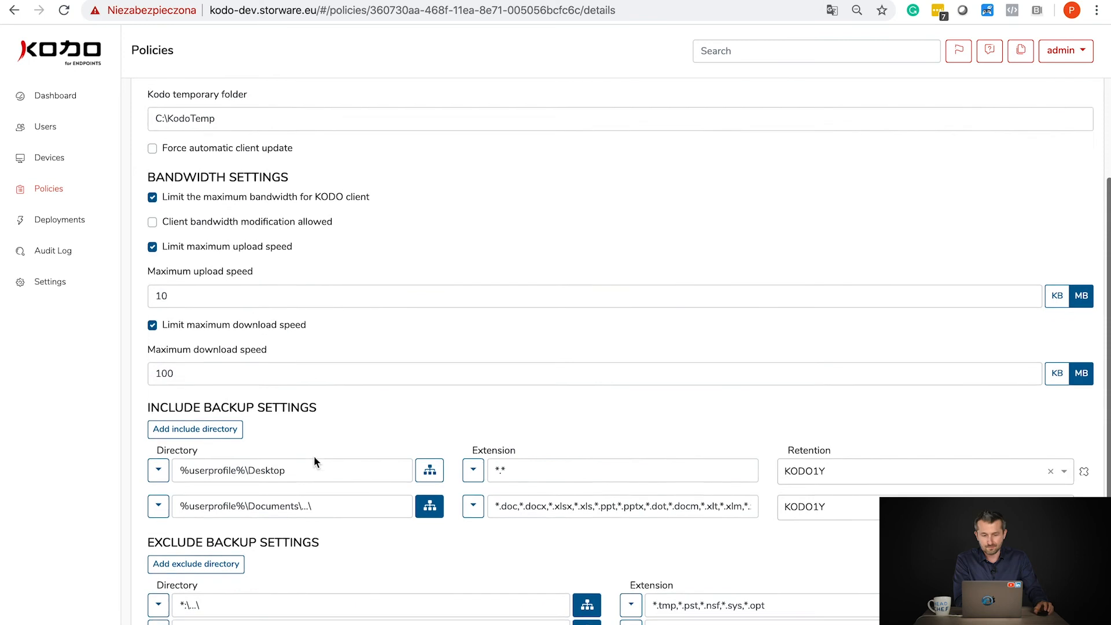
scroll(992, 167, "down", 10)
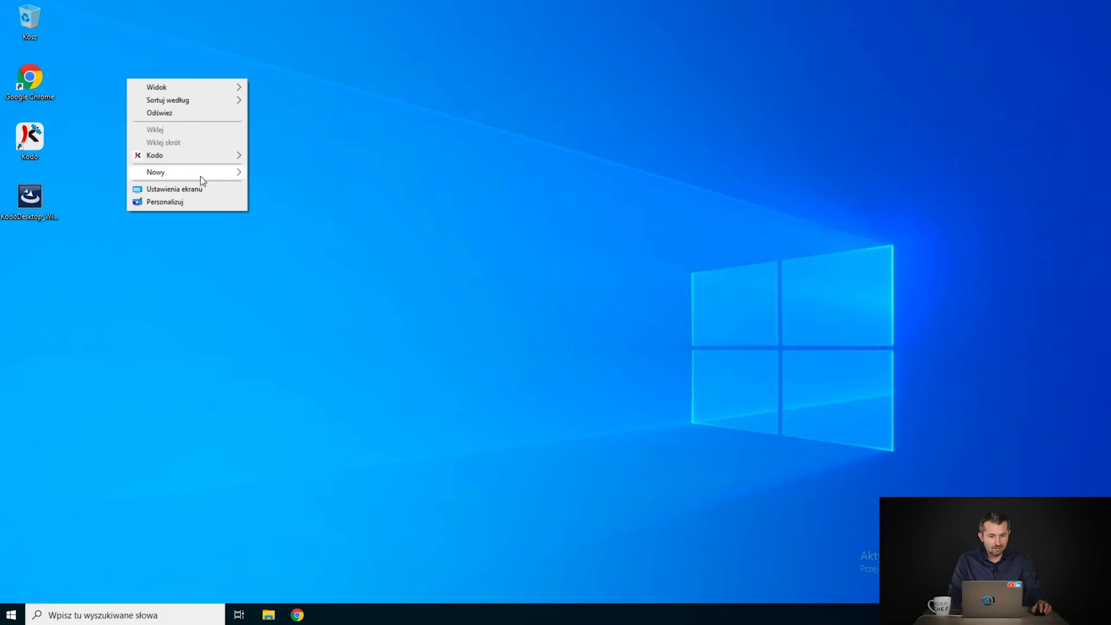
- Create a new desktop text document named 'Important File1' and open it
mouse_move(238, 174)
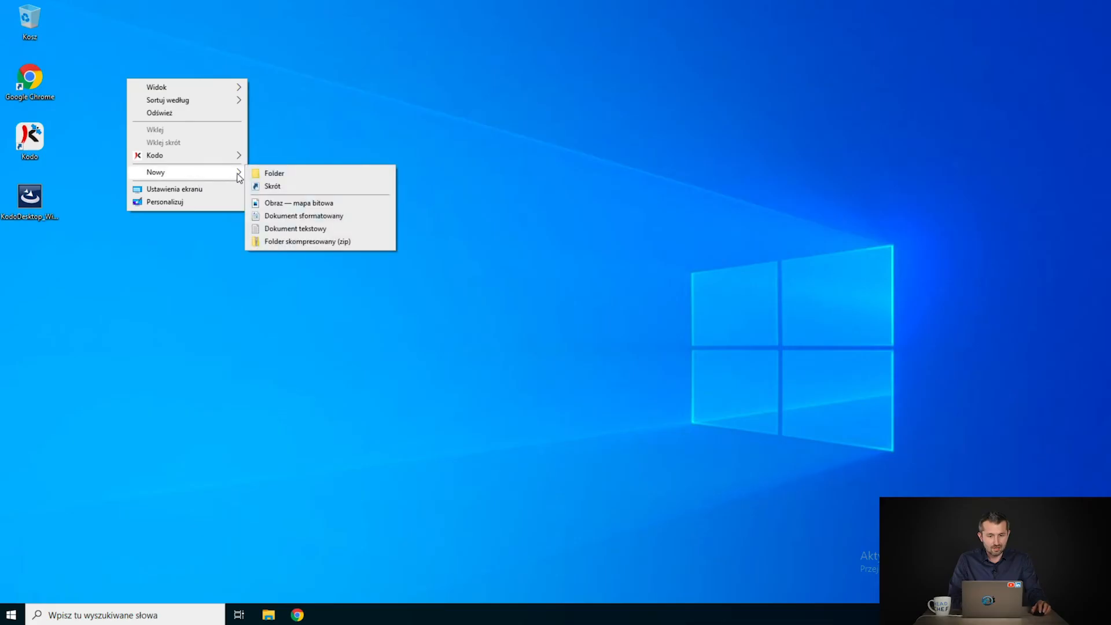
left_click(298, 228)
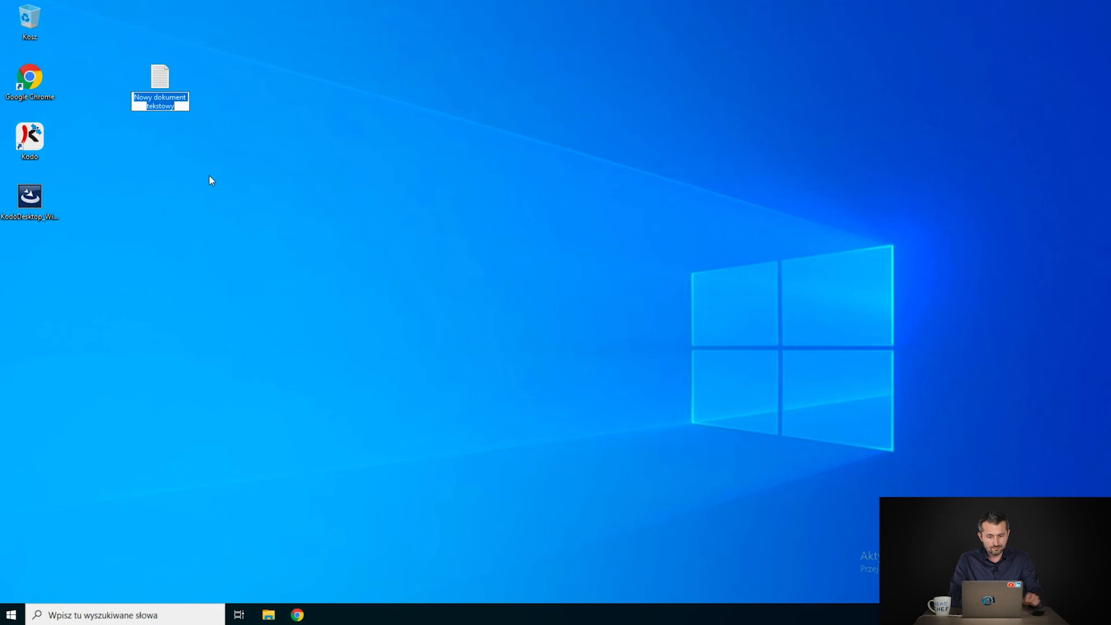
type("Important File1")
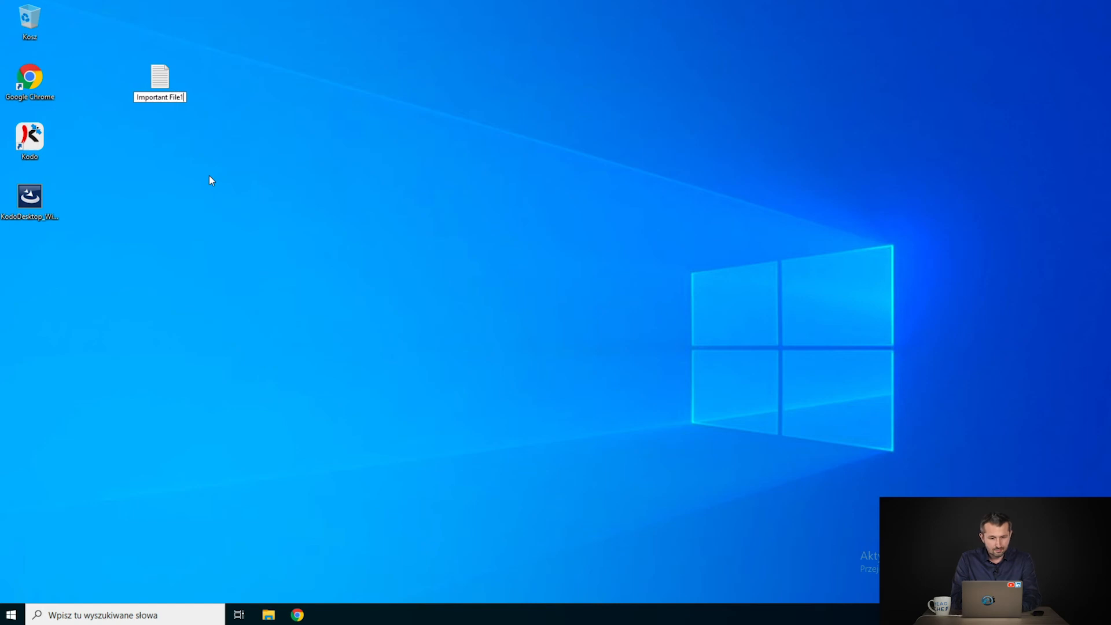
key("Return")
key("Return")
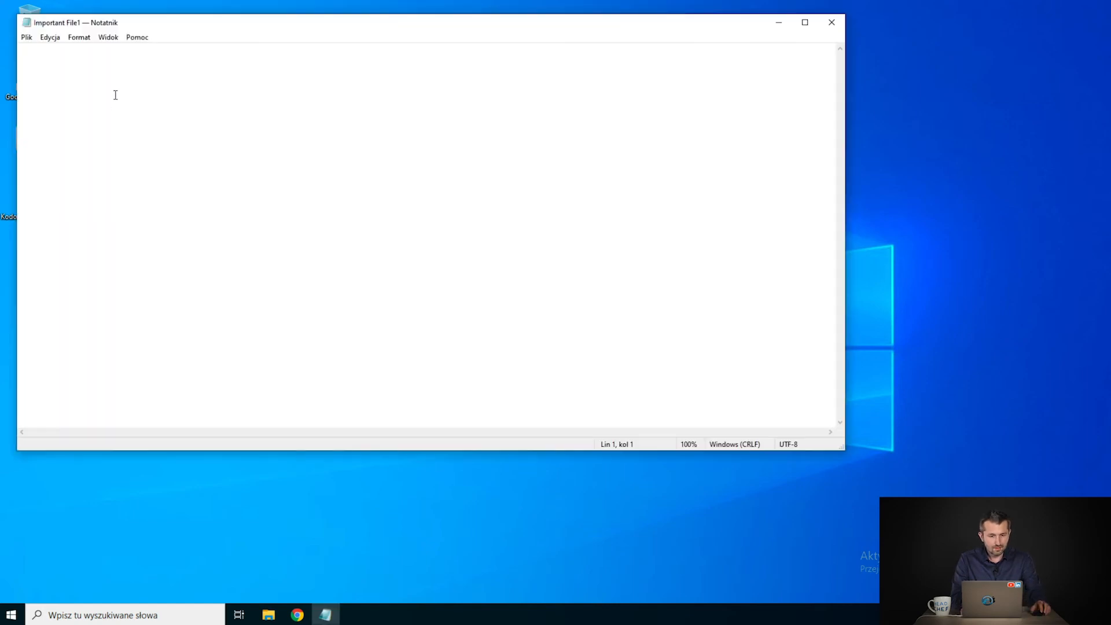
- Set Notepad's font size to 72, type 'Change1', and close the window
left_click(75, 40)
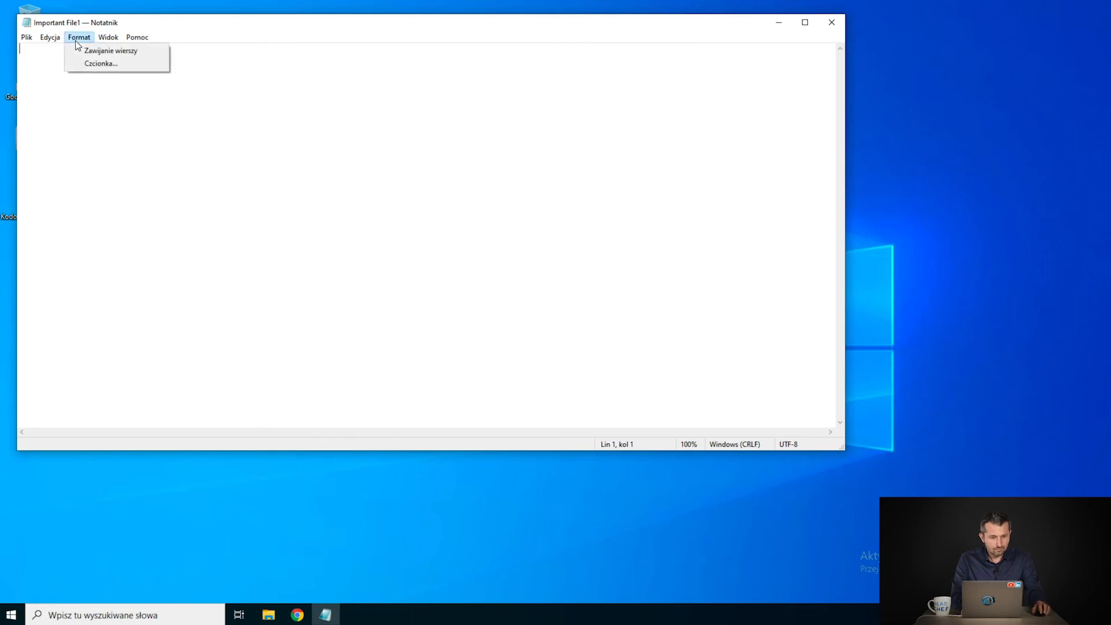
left_click(93, 63)
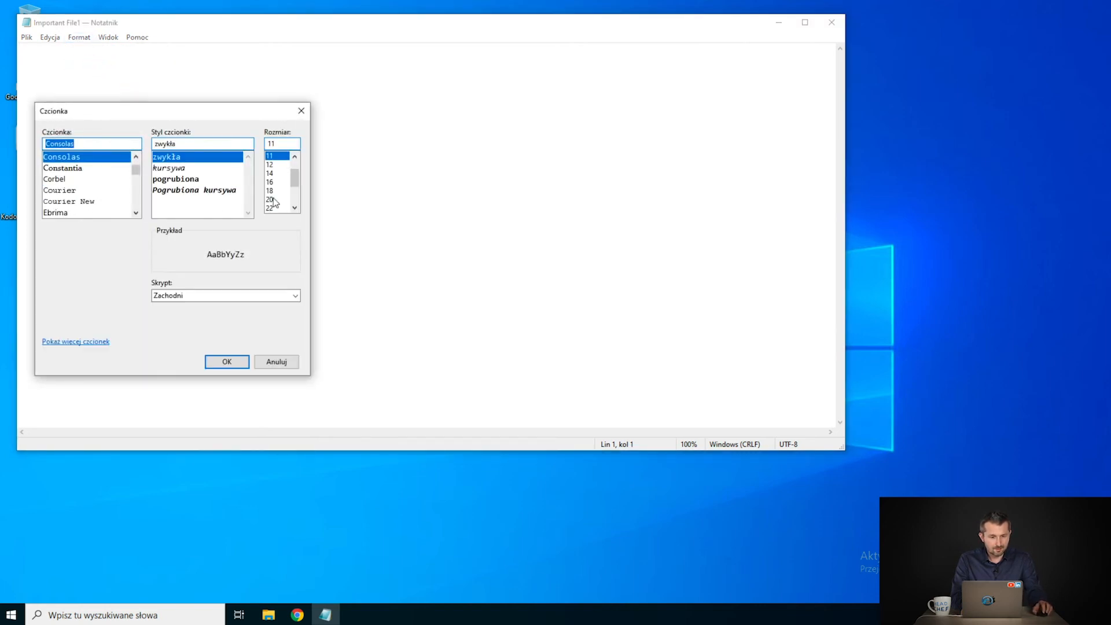
left_click(276, 208)
scroll(277, 191, "down", 2)
left_click(277, 209)
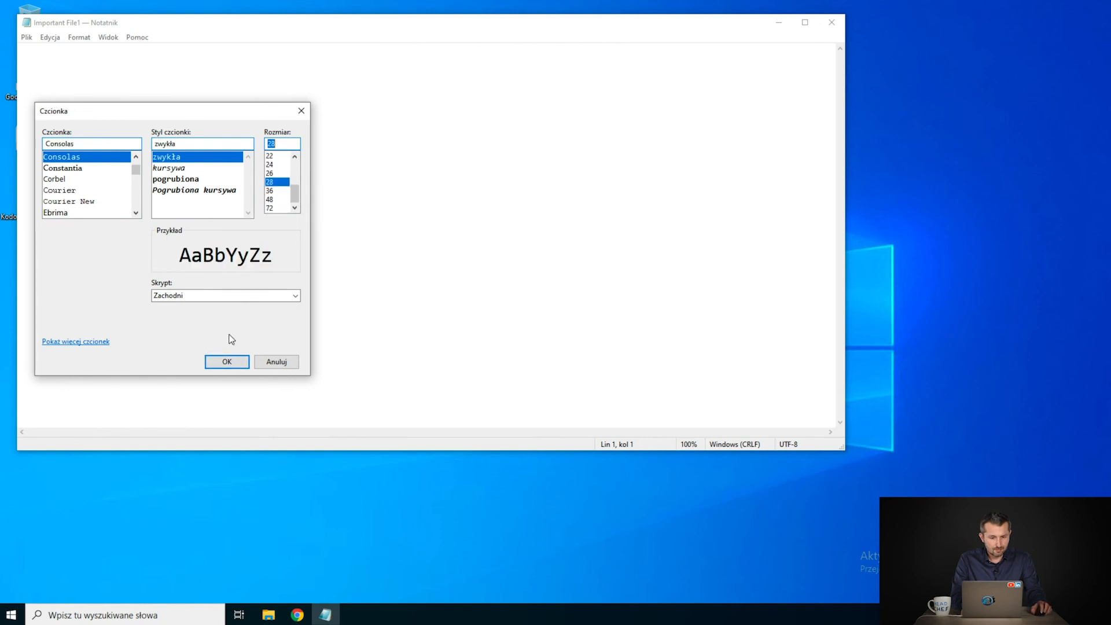
left_click(235, 365)
type("Change1")
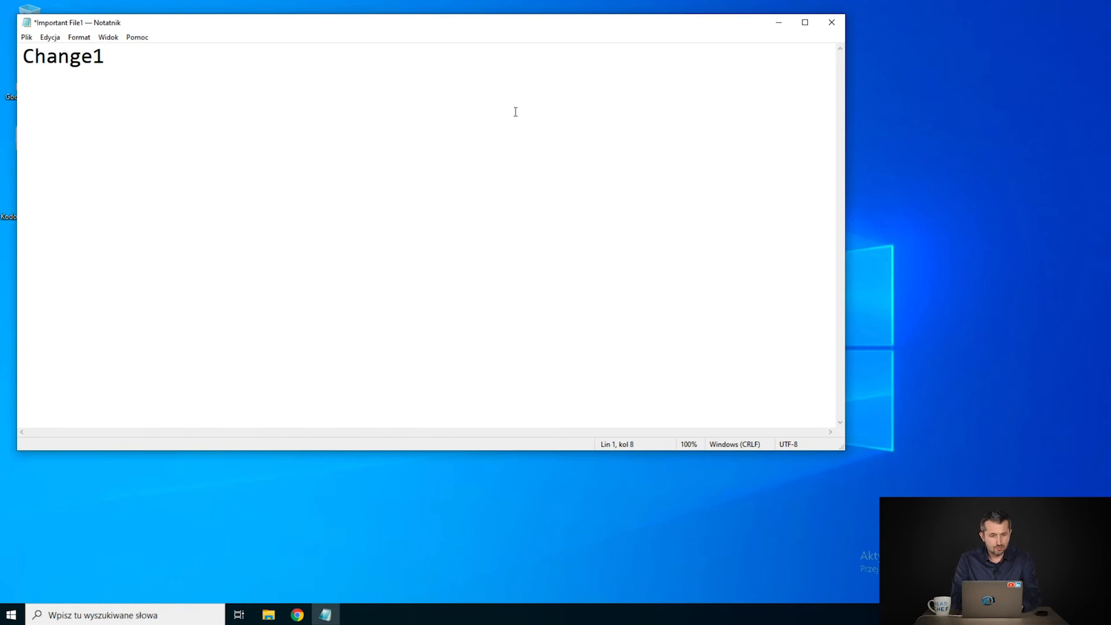
left_click(832, 22)
- Save, reopen Important File1, and replace its text with 'Working on this file - change2'
key("Return")
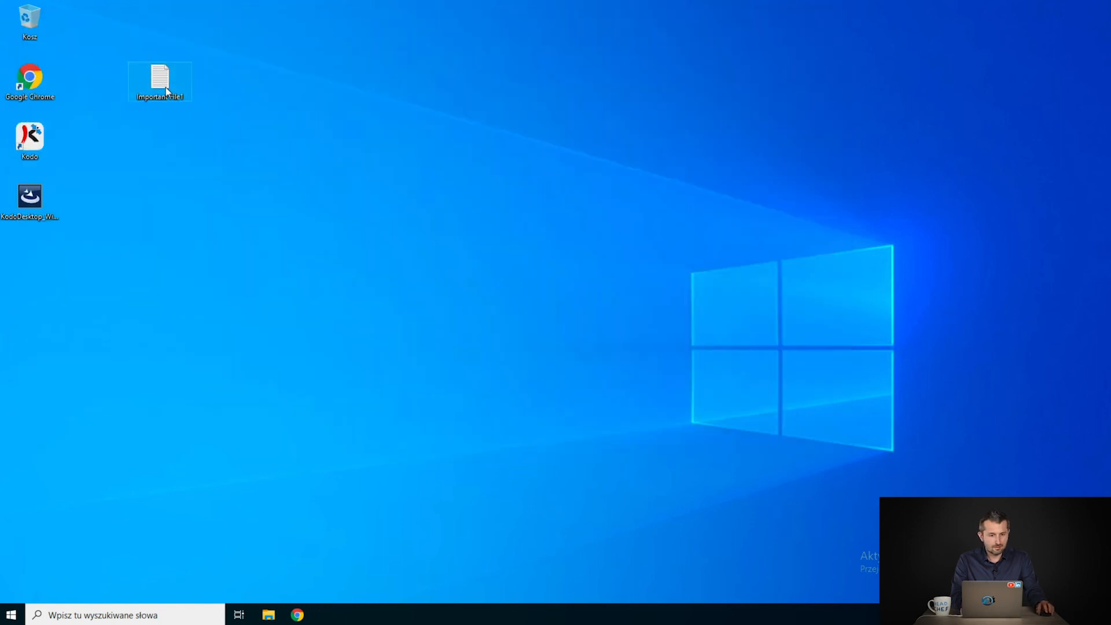
double_click(167, 91)
key("ctrl+a")
type("Worki")
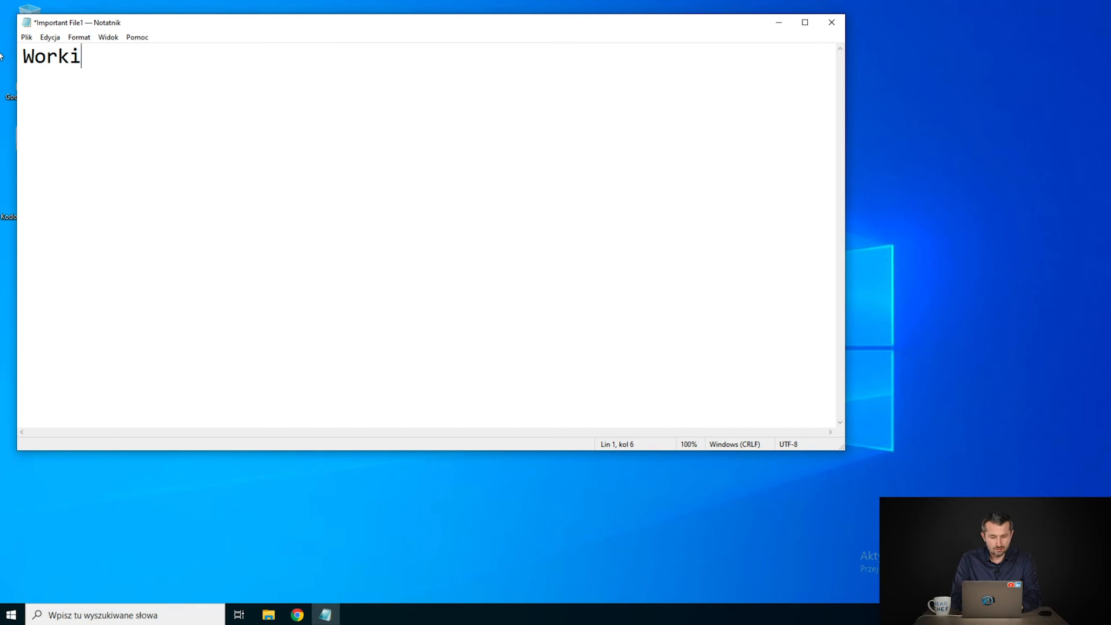
type("ng on this ")
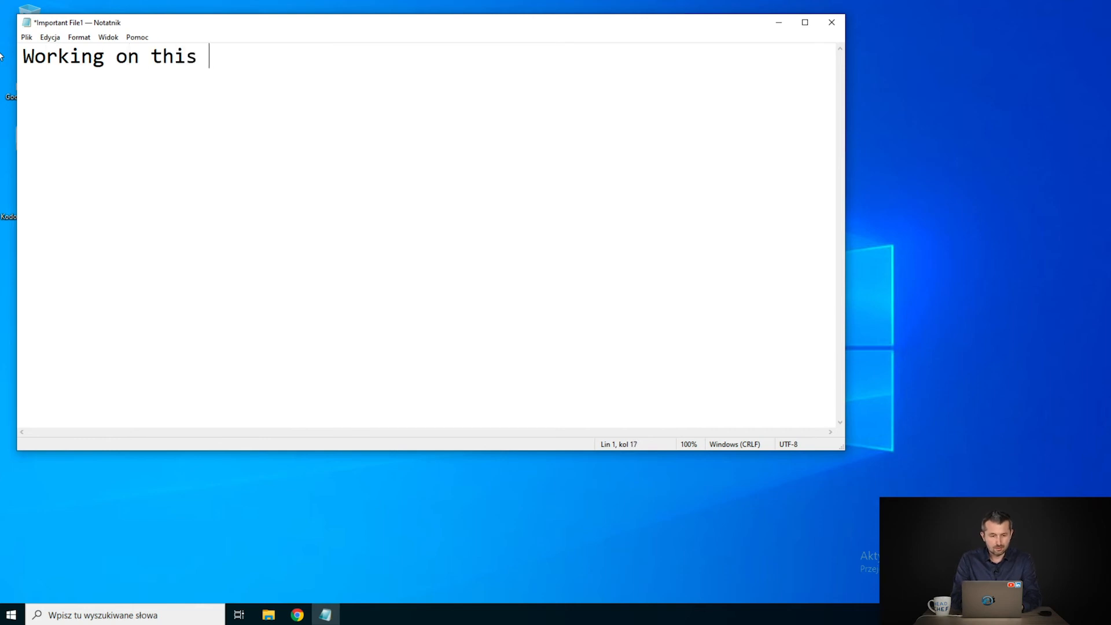
type("file - change")
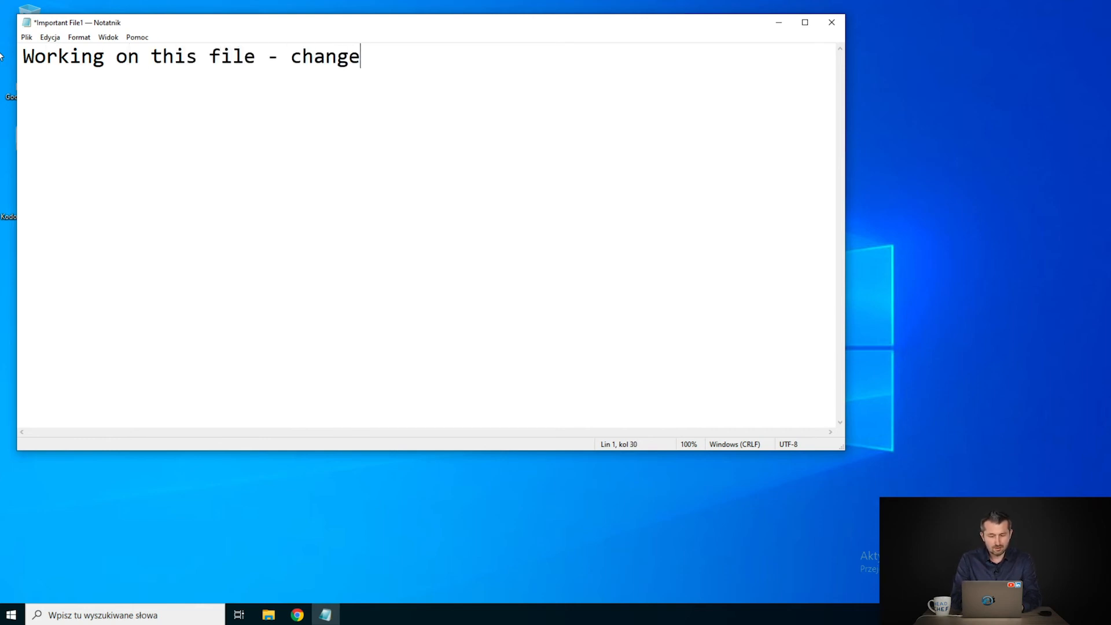
type("2")
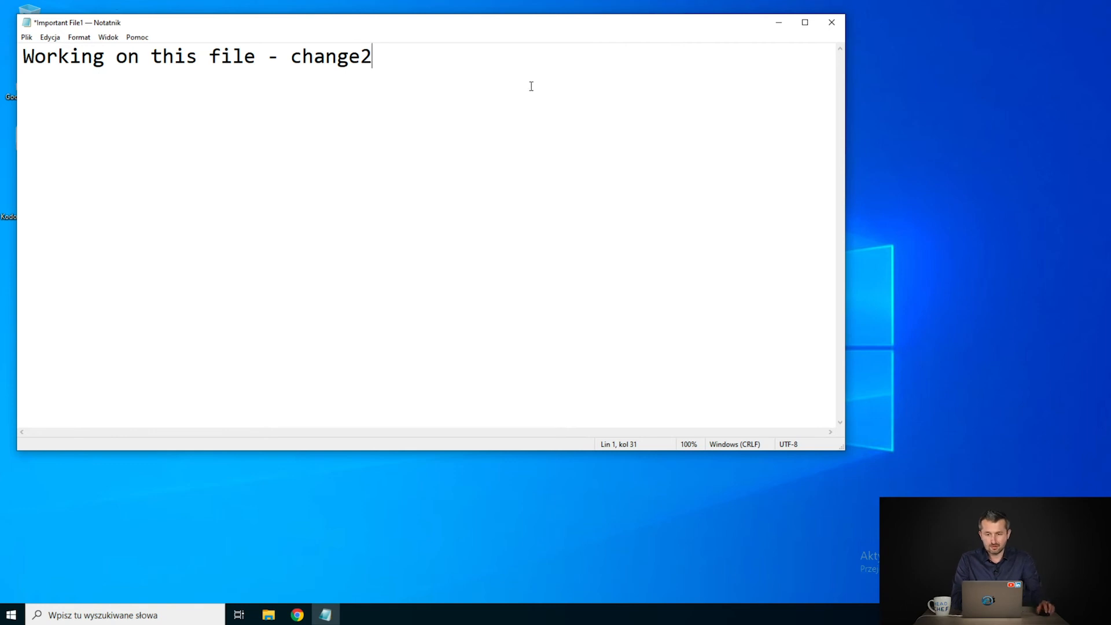
key("ctrl+s")
- Edit it to 'change 3 - 13:47', add a 'Still working on it' line, and close
key("Return")
key("Return")
key("BackSpace")
key("BackSpace")
key("BackSpace")
type("e")
key("BackSpace")
type("3 ")
type("3 - ")
type("13:47 ")
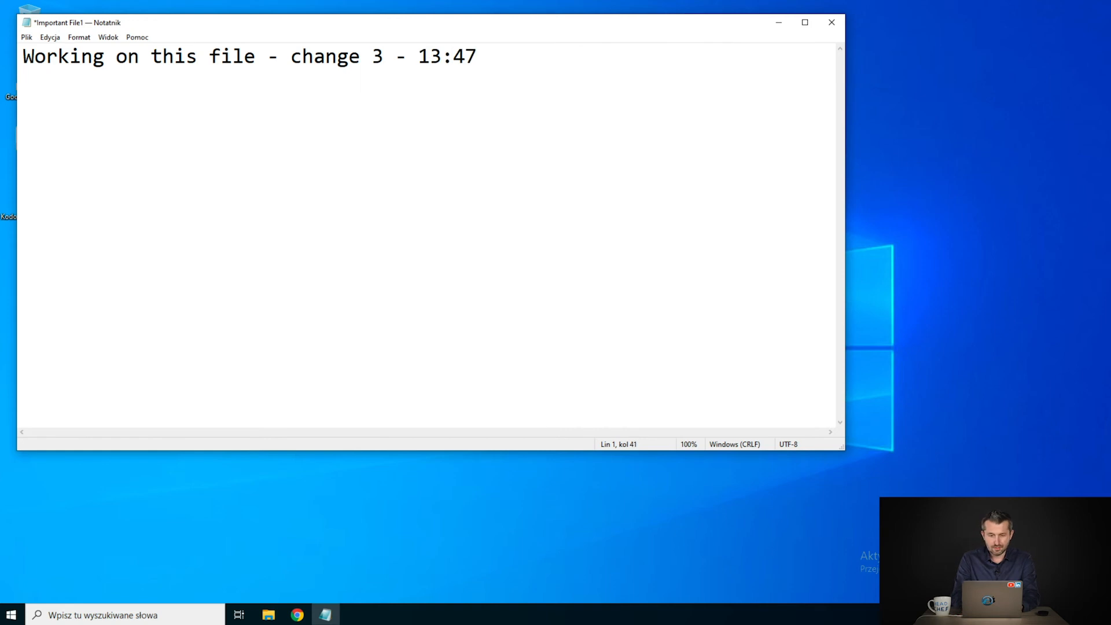
type("St")
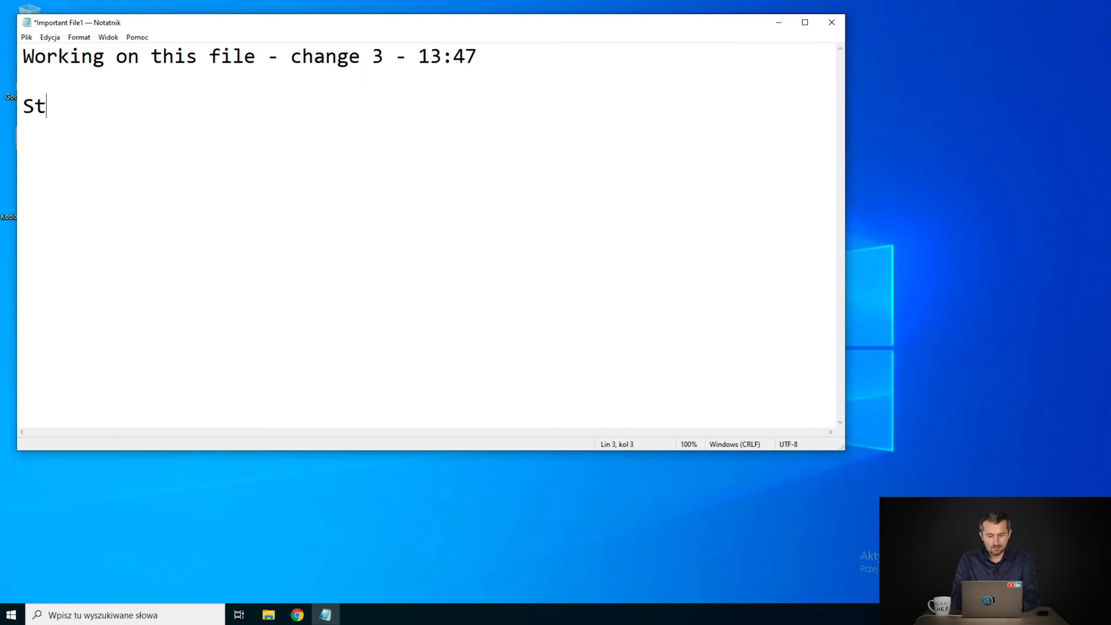
type("ill working on it")
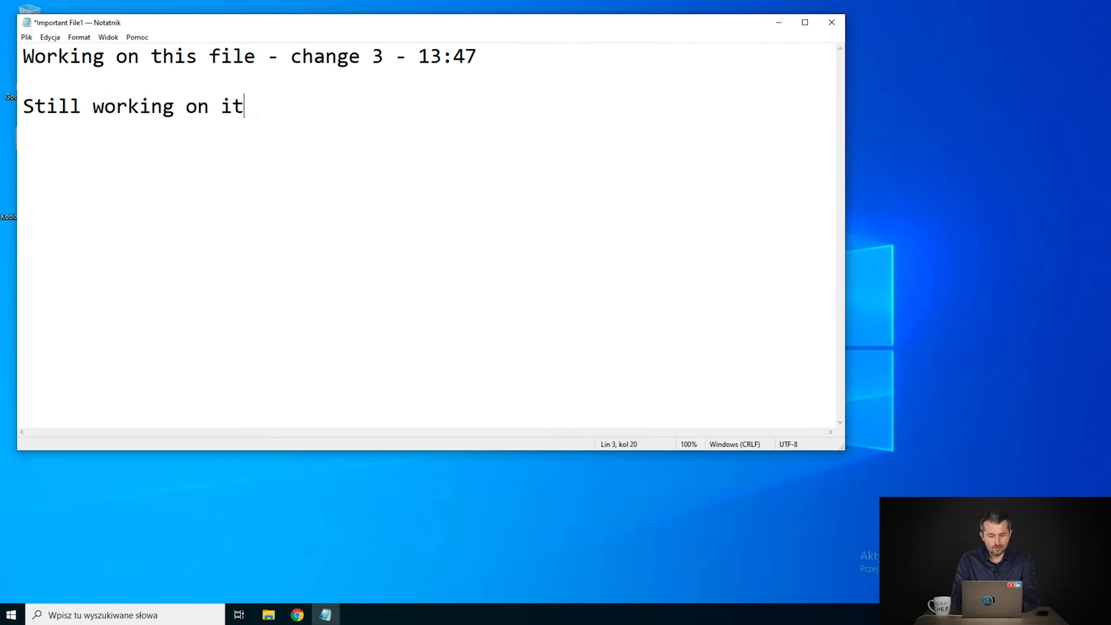
left_click(834, 23)
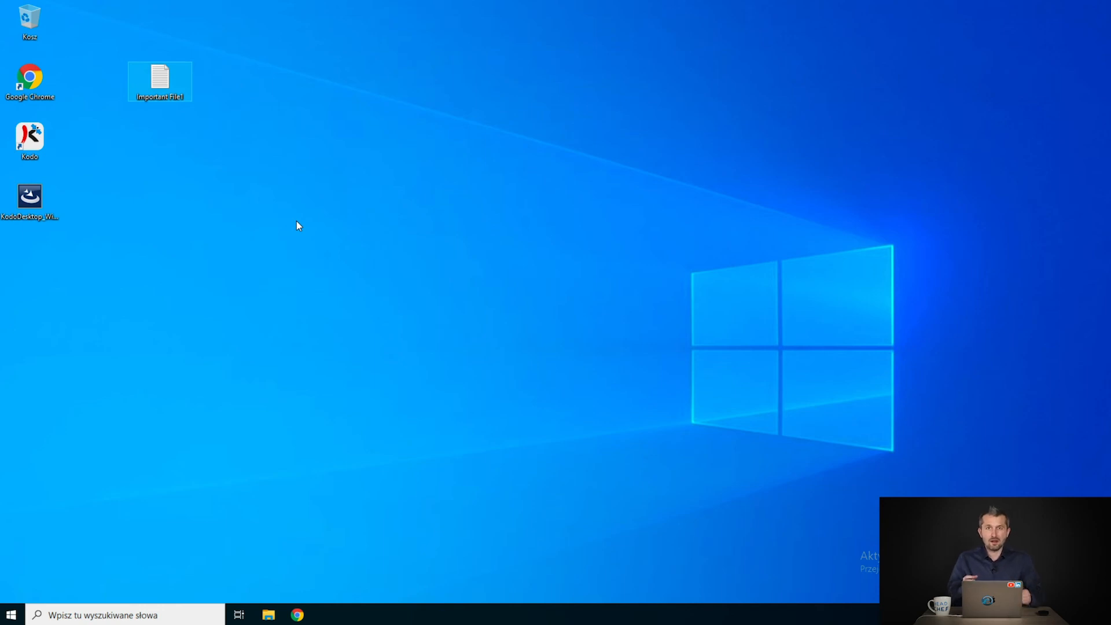
left_click(269, 186)
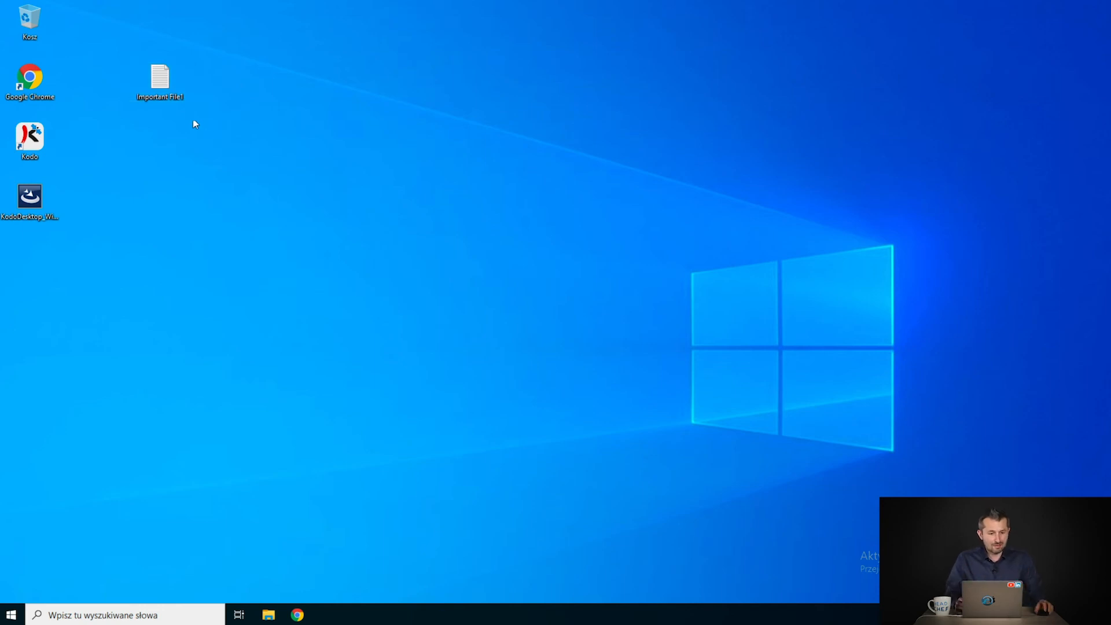
- Reopen Important File1, replace its text with 'Opps - I deleted my content at 13:48', and close it
double_click(160, 97)
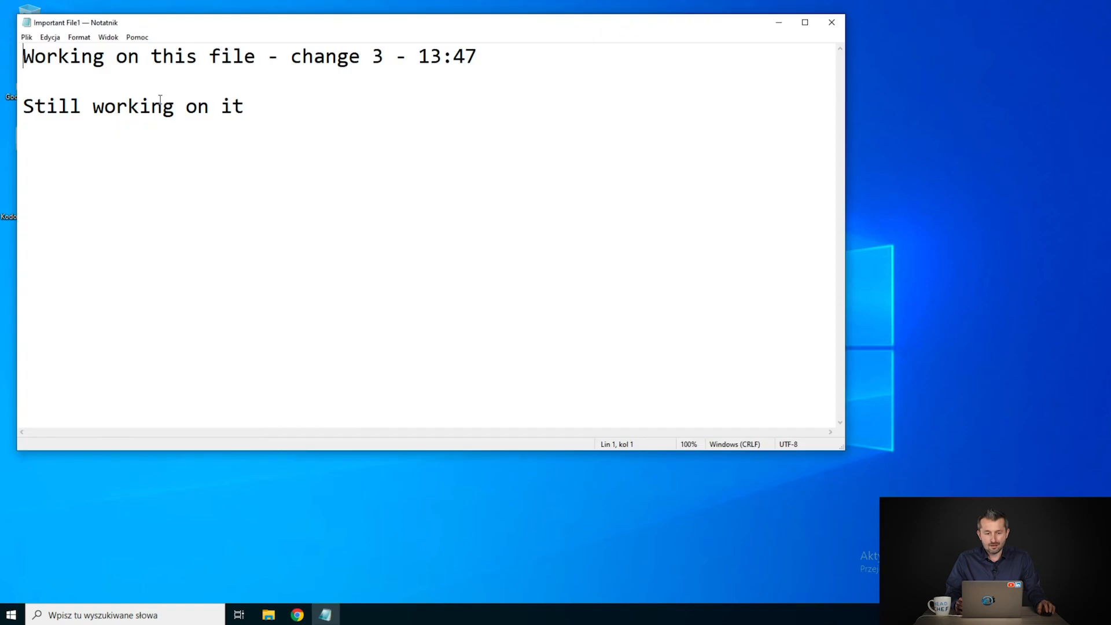
key("ctrl+a")
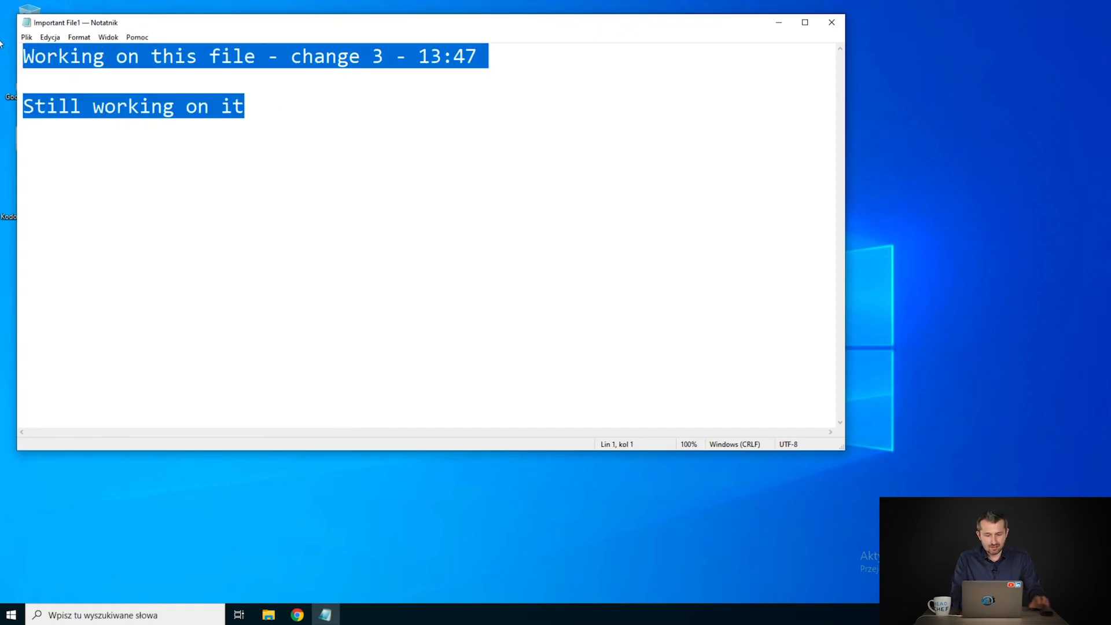
type("Opps -")
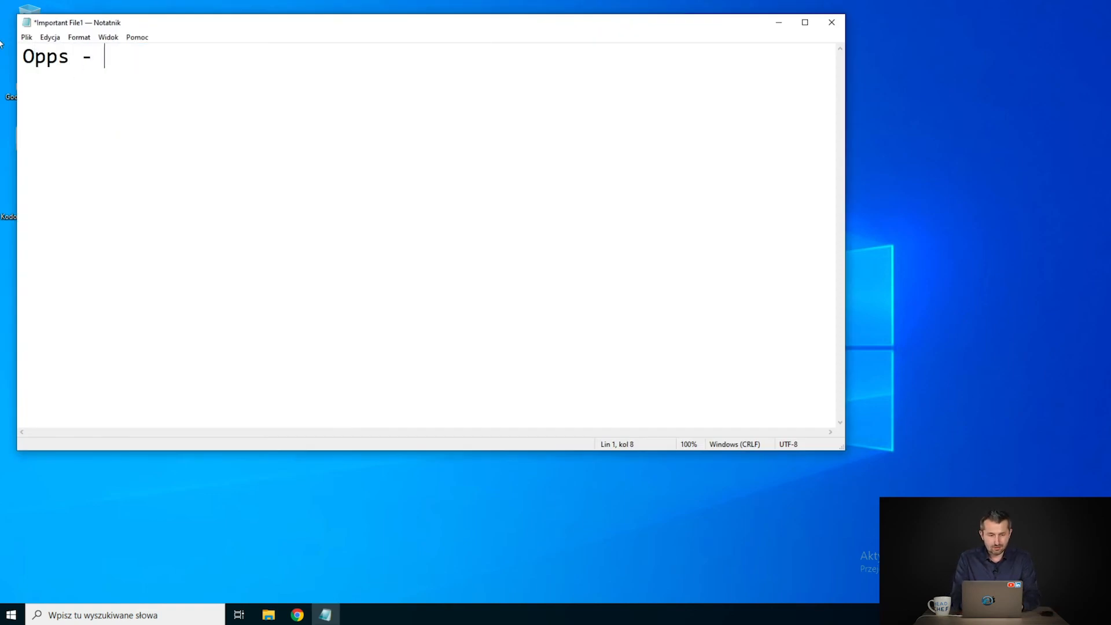
type(" I deleted ")
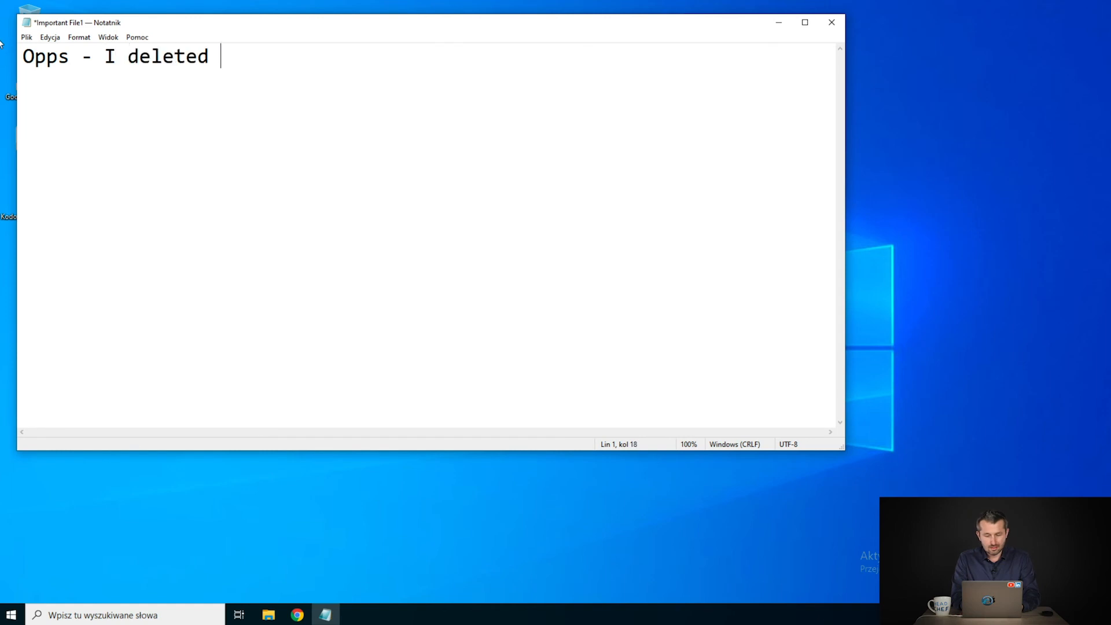
type("to")
key("BackSpace")
key("BackSpace")
type("my ")
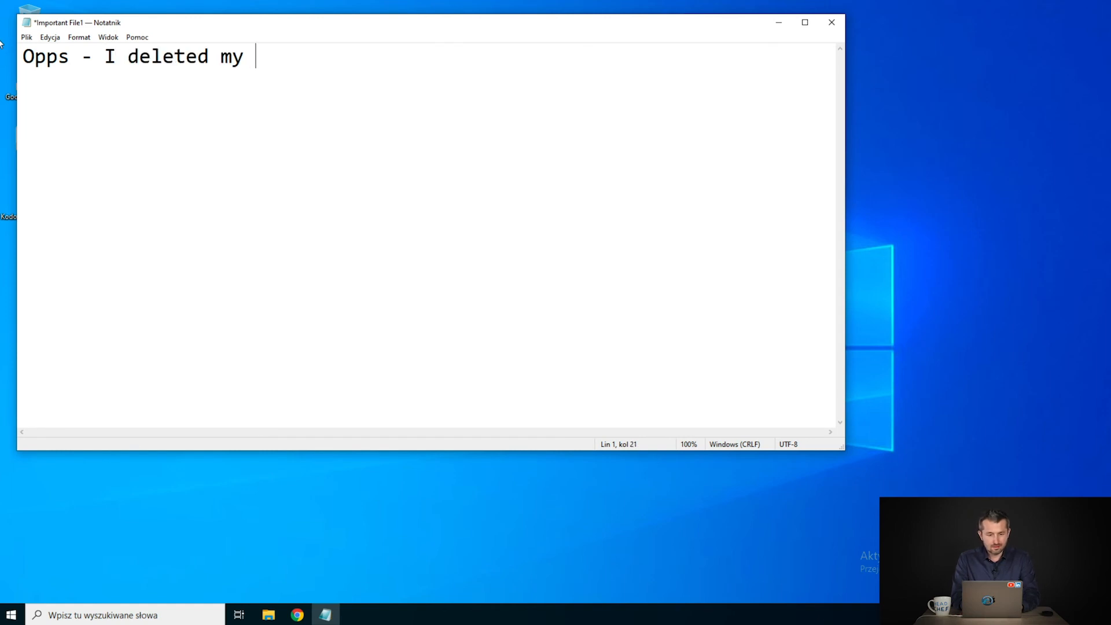
type("contect")
key("BackSpace")
key("BackSpace")
type("nt ")
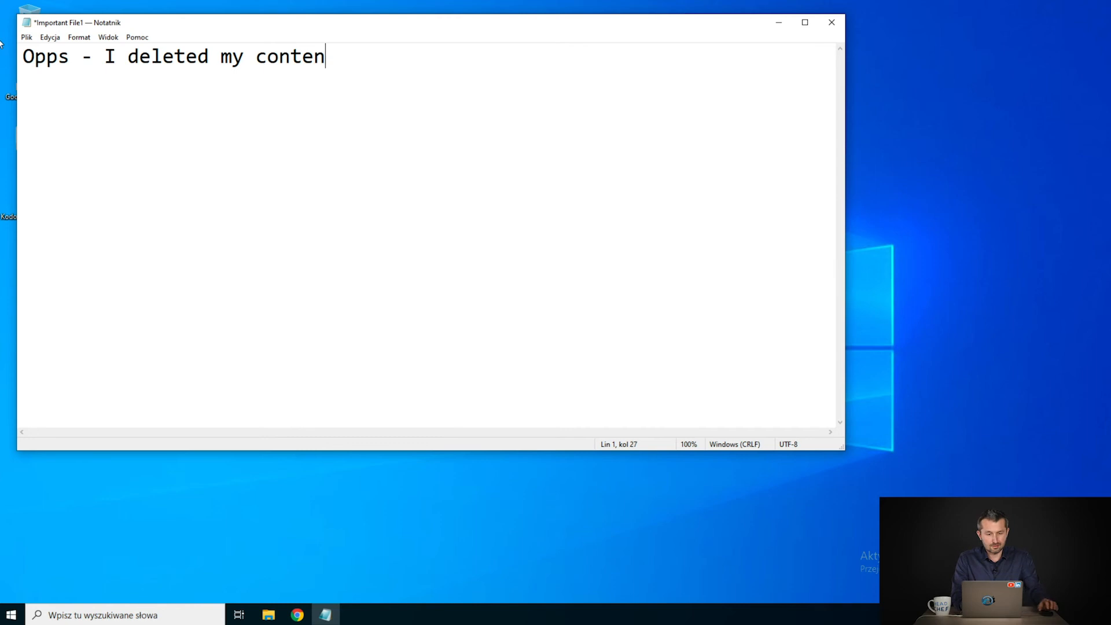
type("at 1")
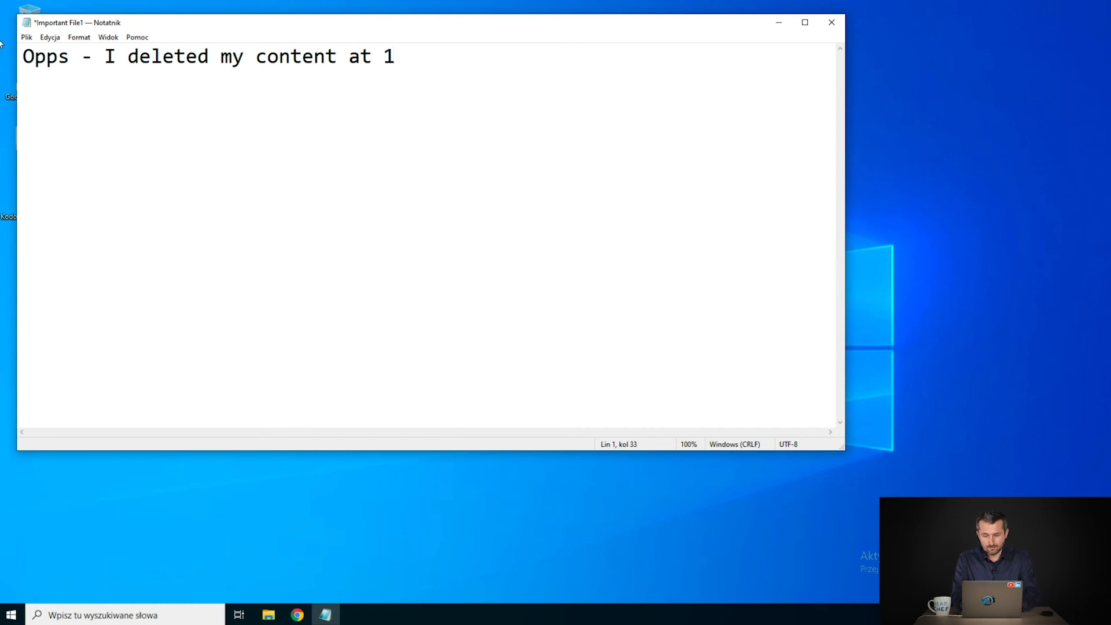
type("3:48")
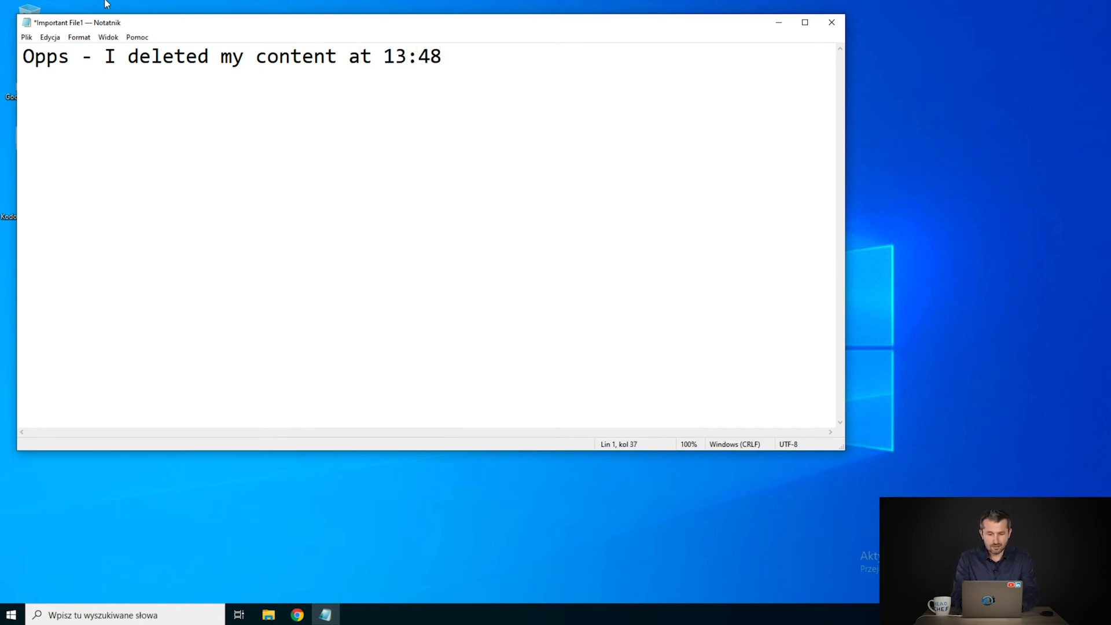
left_click(831, 25)
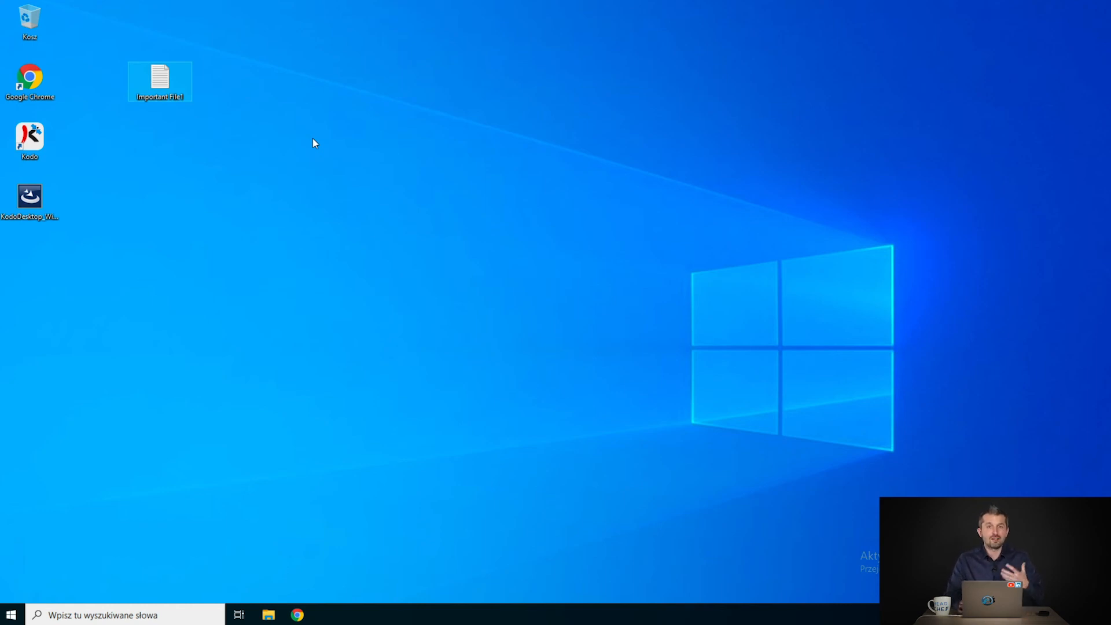
right_click(164, 78)
- Restore the 20.04.2020 13:47:36 version of Important File1 as a separate copy
mouse_move(351, 123)
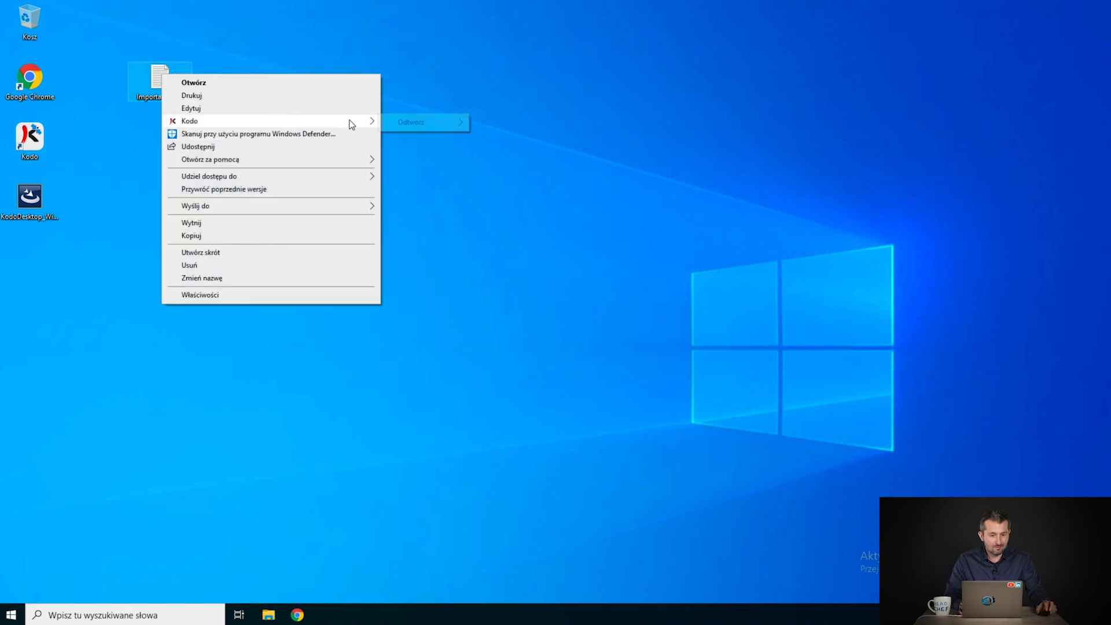
mouse_move(426, 127)
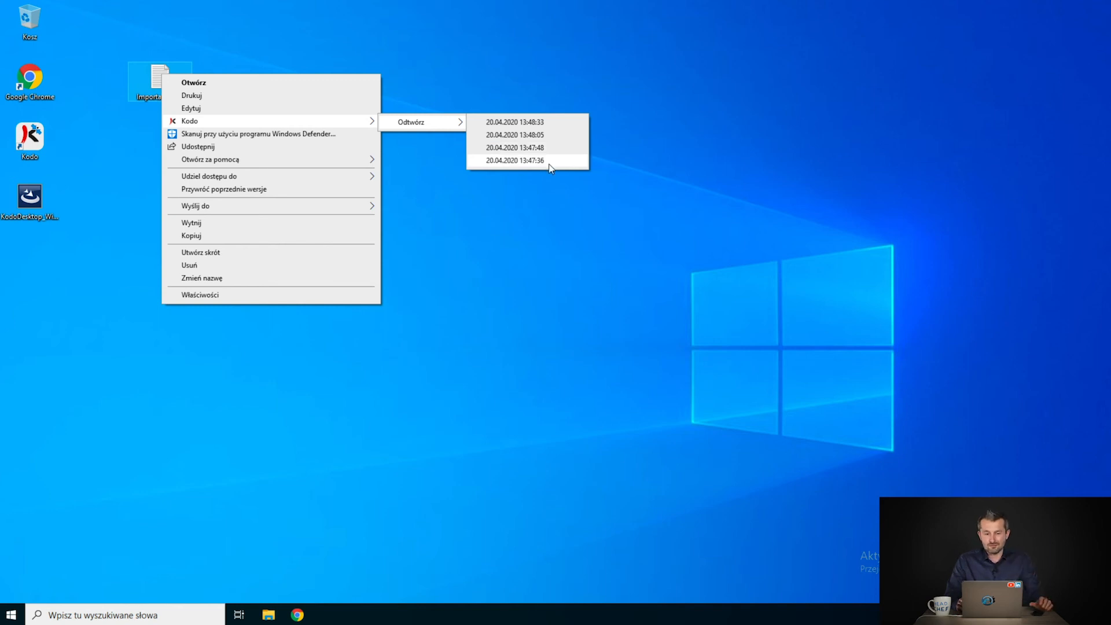
left_click(529, 162)
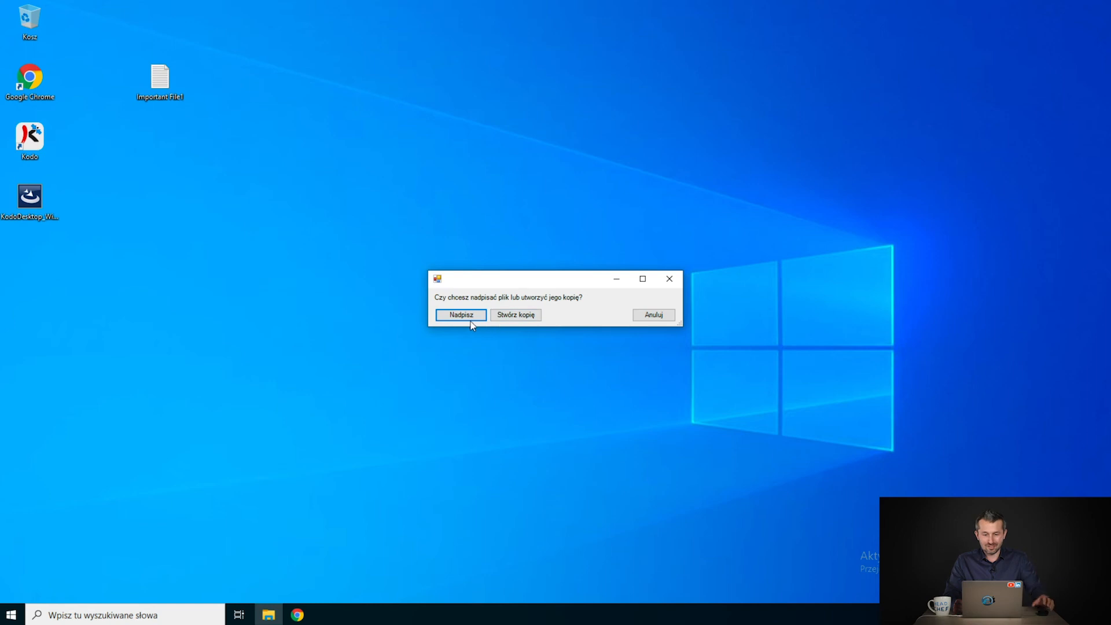
left_click(501, 317)
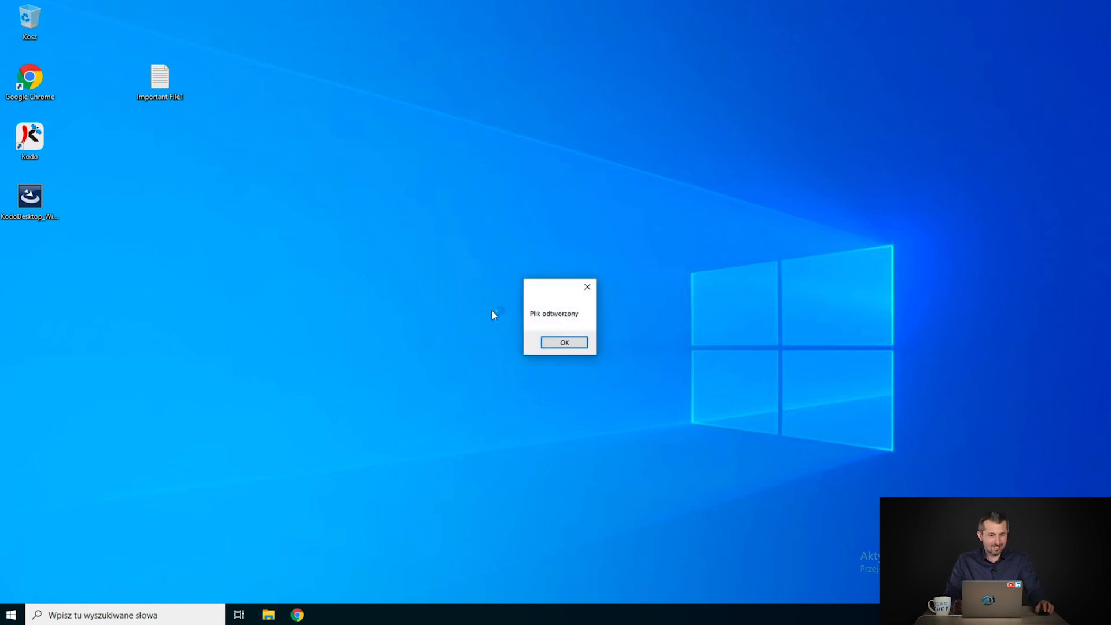
left_click(569, 349)
- Move the restored copy beneath the original and open it to confirm it contains Change1
left_click_drag(30, 260, 165, 162)
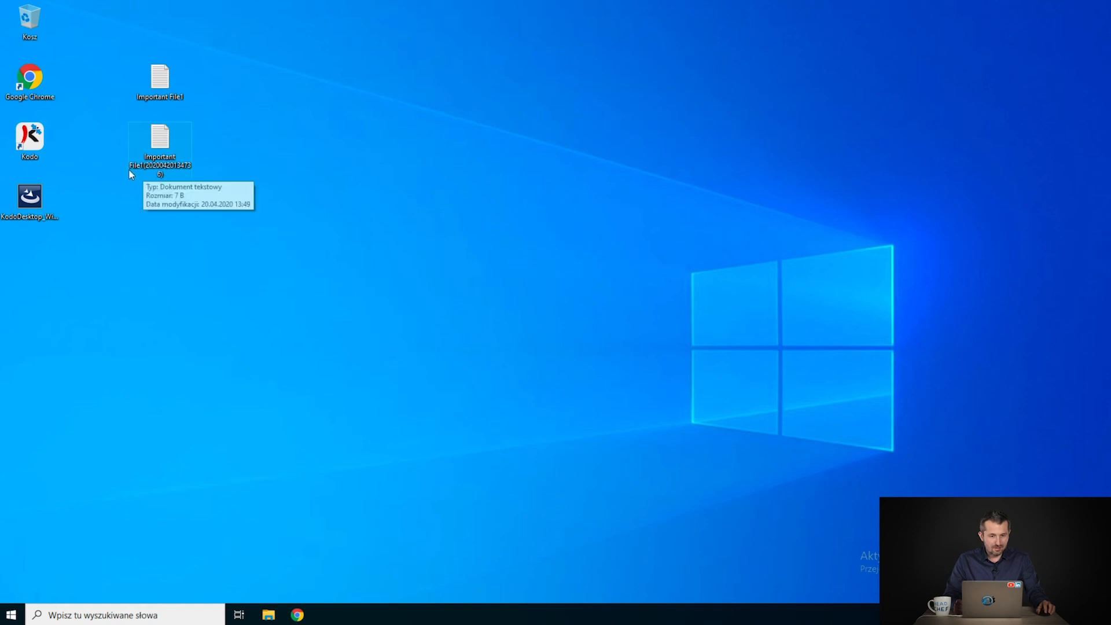
double_click(149, 172)
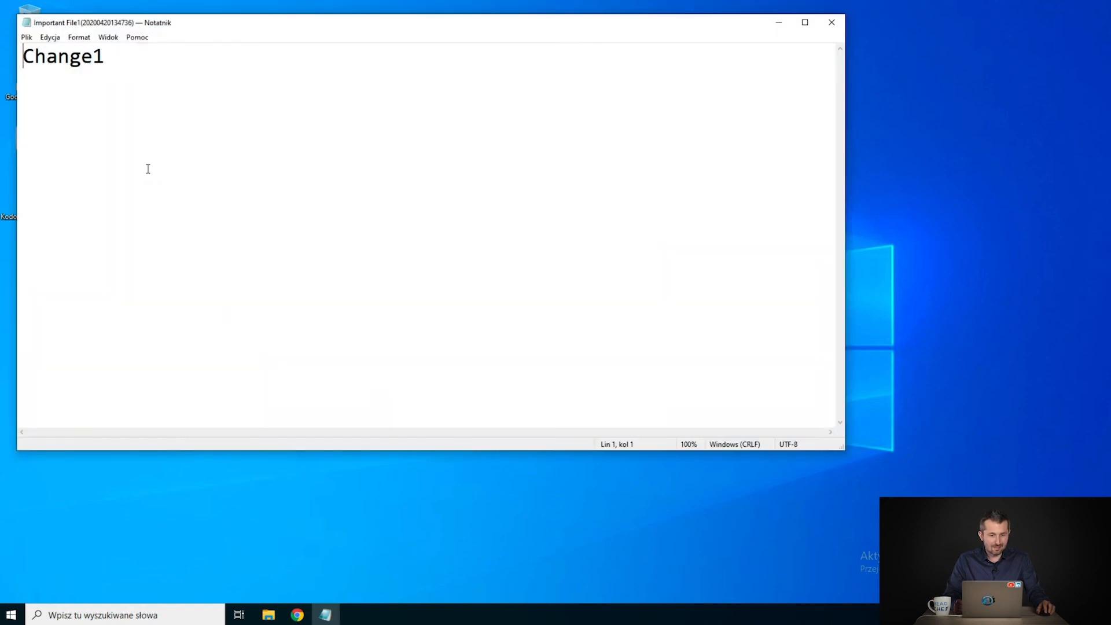
left_click(831, 22)
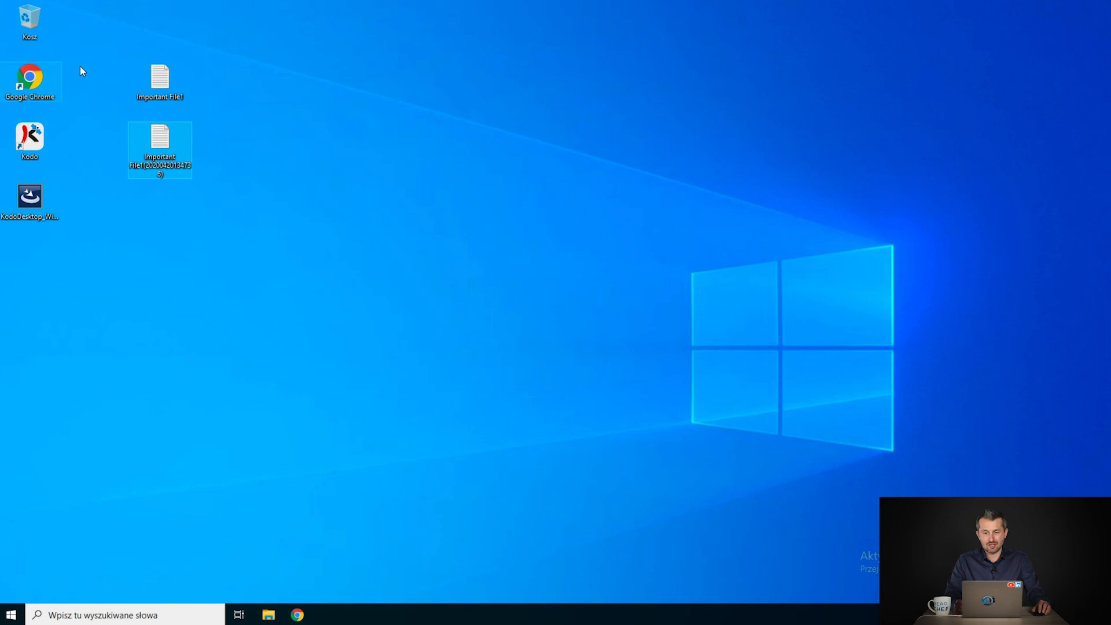
- Restore the 13:47:48 version of Important File1 as a copy, check it, and place it beside the first
right_click(161, 76)
mouse_move(254, 131)
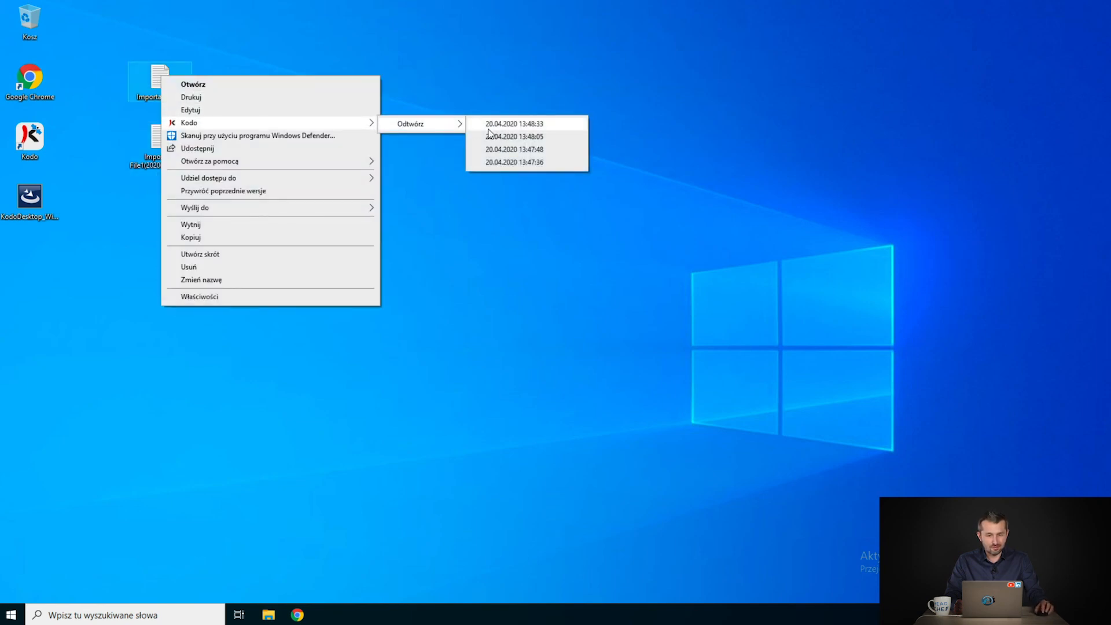
left_click(519, 149)
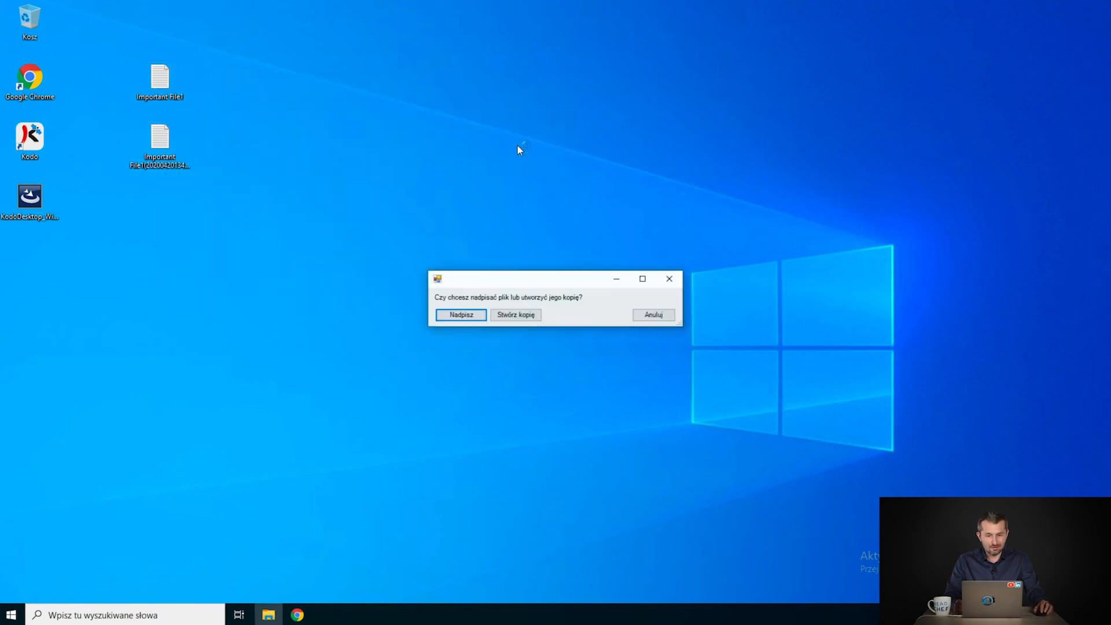
left_click(520, 319)
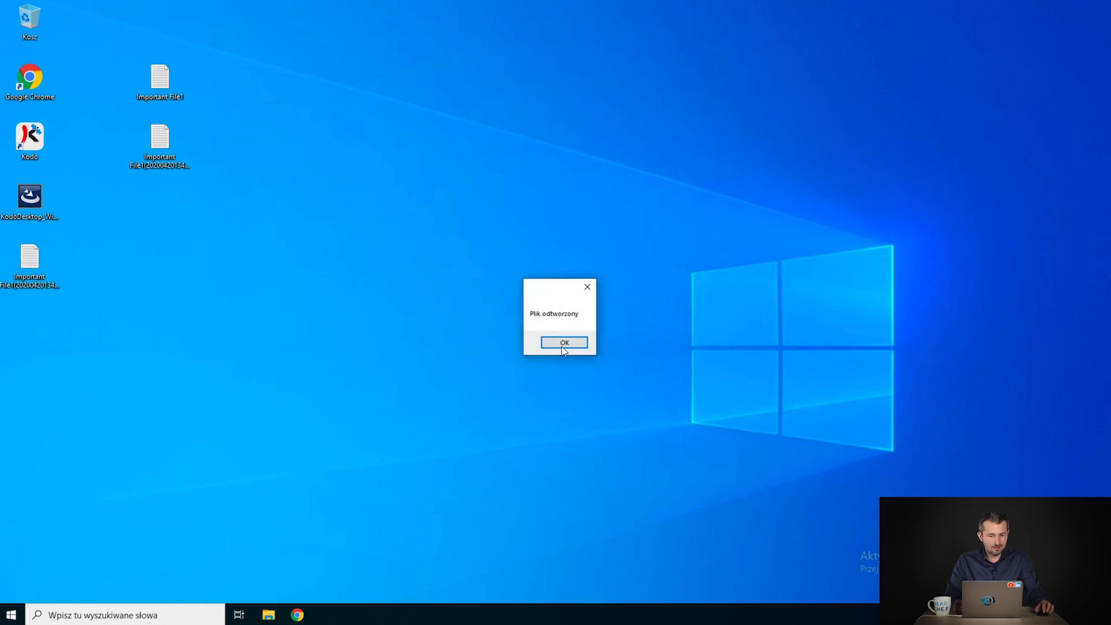
left_click(564, 342)
double_click(23, 281)
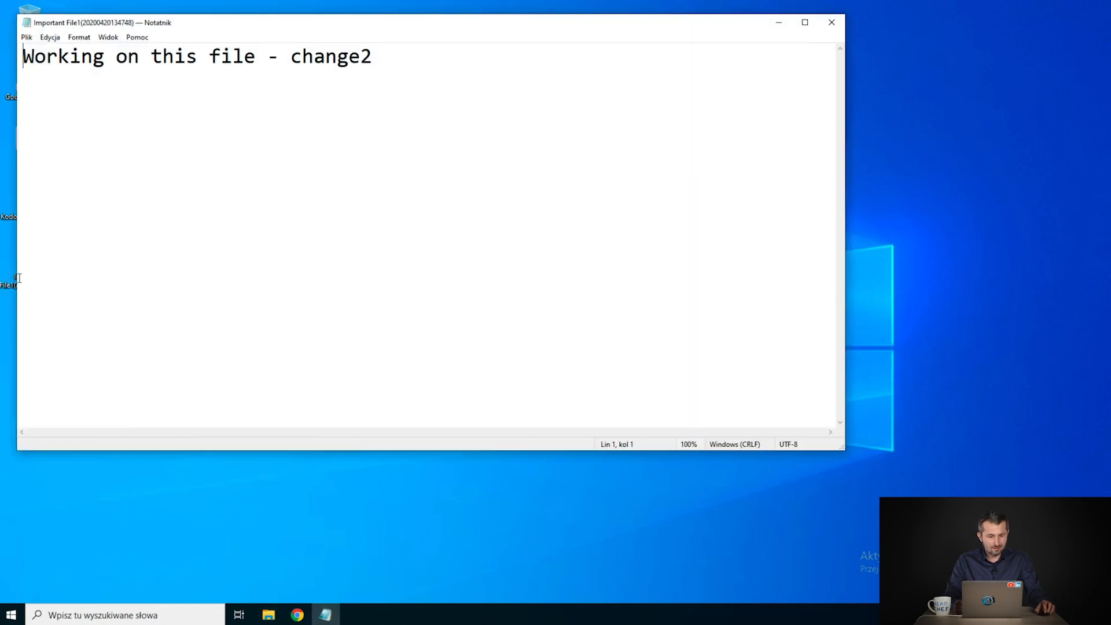
left_click(832, 23)
left_click_drag(30, 289, 150, 152)
- Delete both restored copies and permanently empty the Recycle Bin
right_click(149, 151)
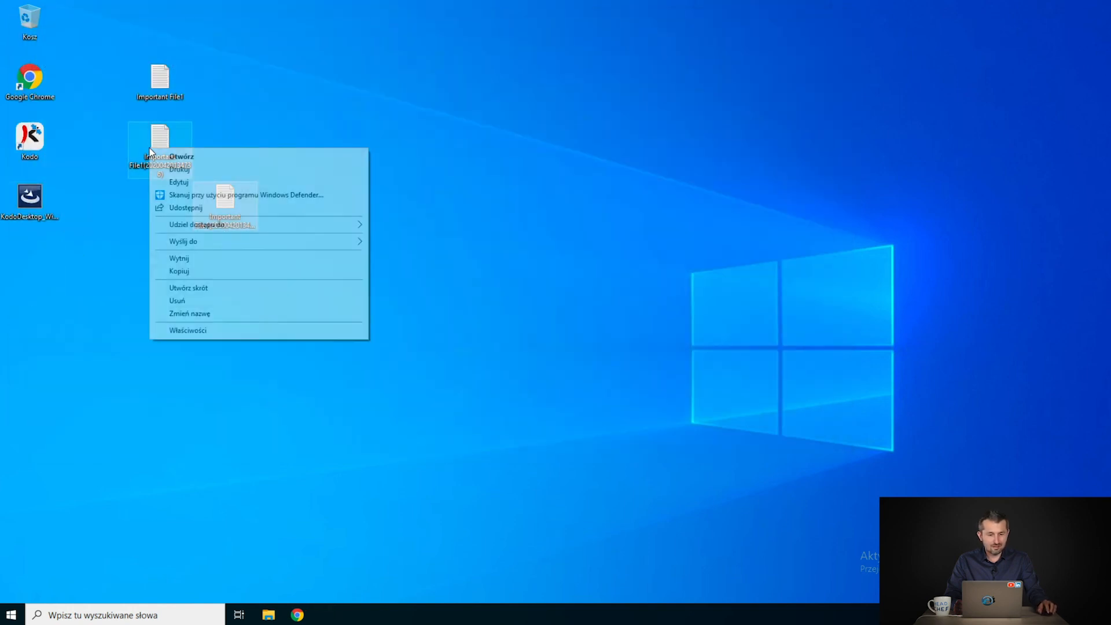
left_click(187, 301)
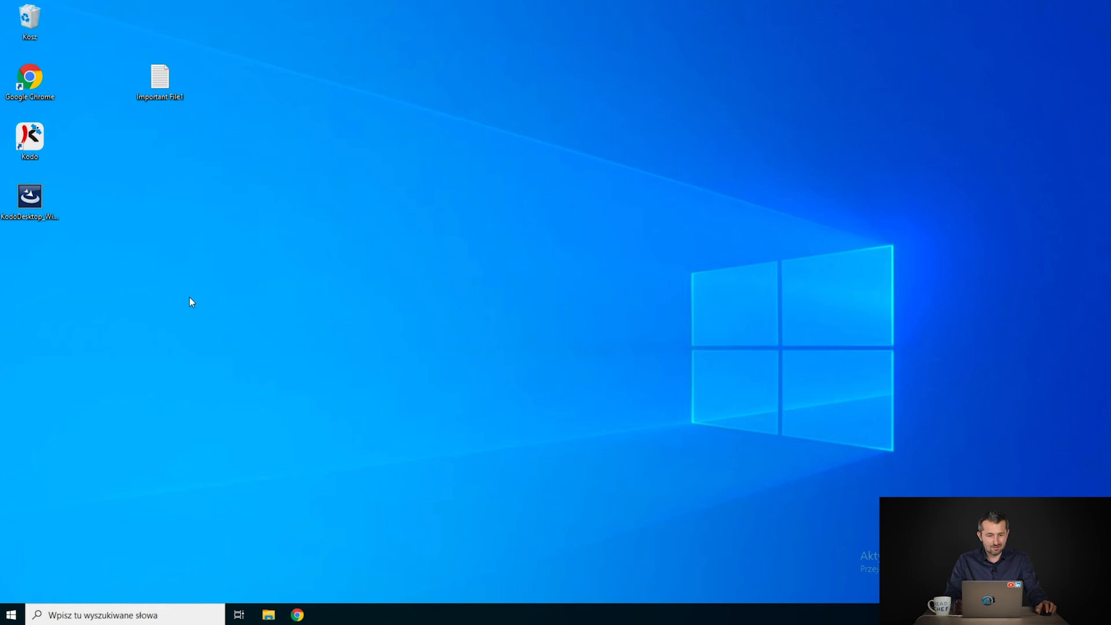
right_click(35, 26)
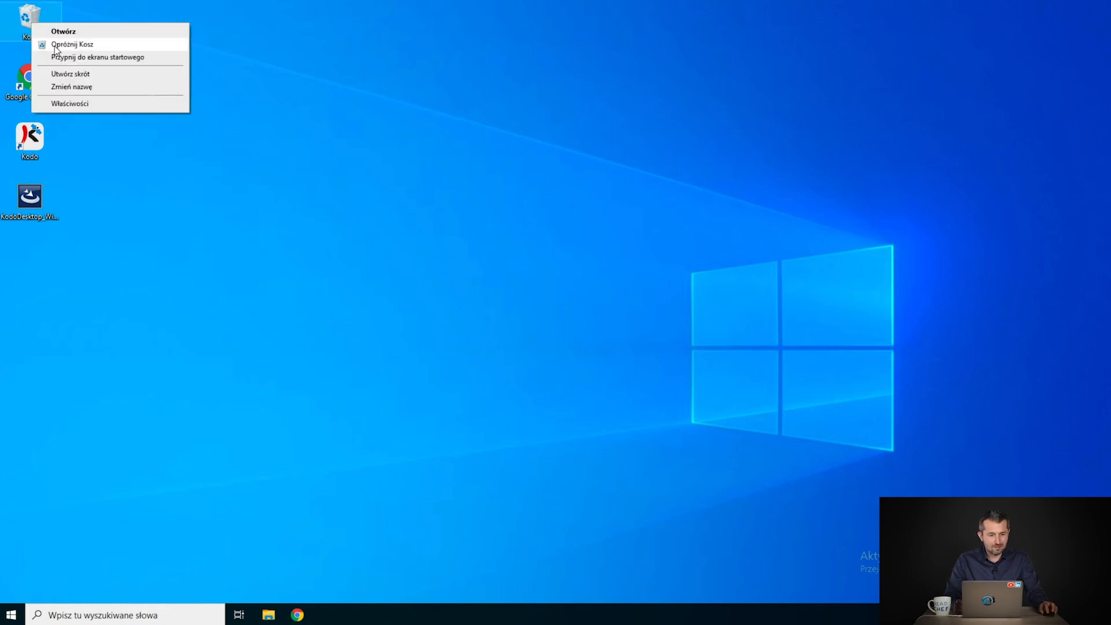
left_click(74, 45)
left_click(602, 318)
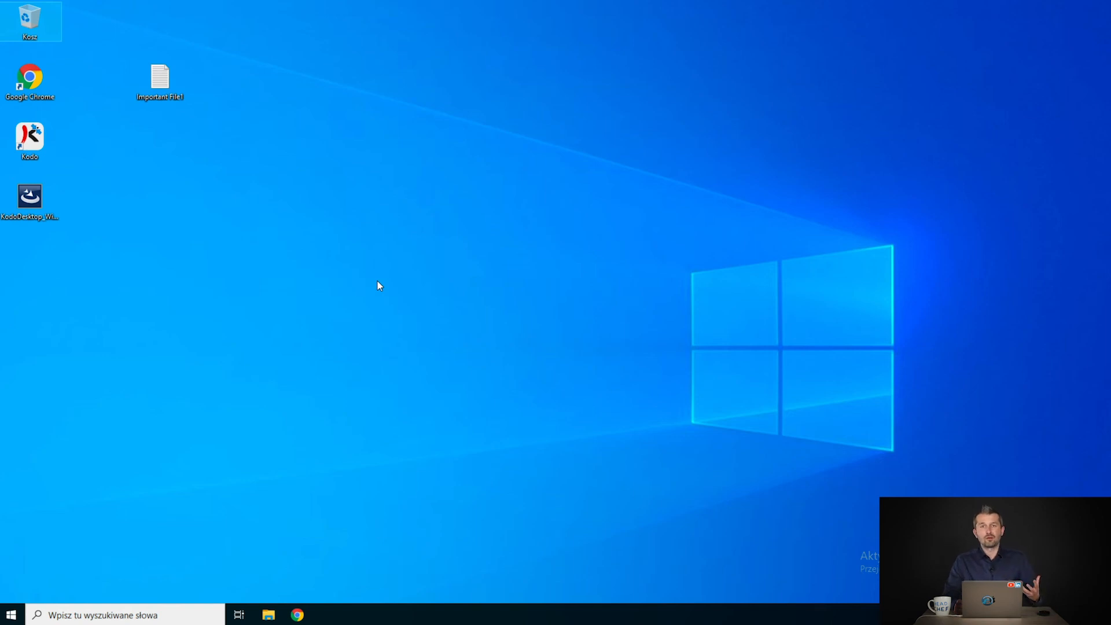
- Open the Kodo desktop client via the desktop's Kodo > Otwórz menu and reposition its window
right_click(322, 232)
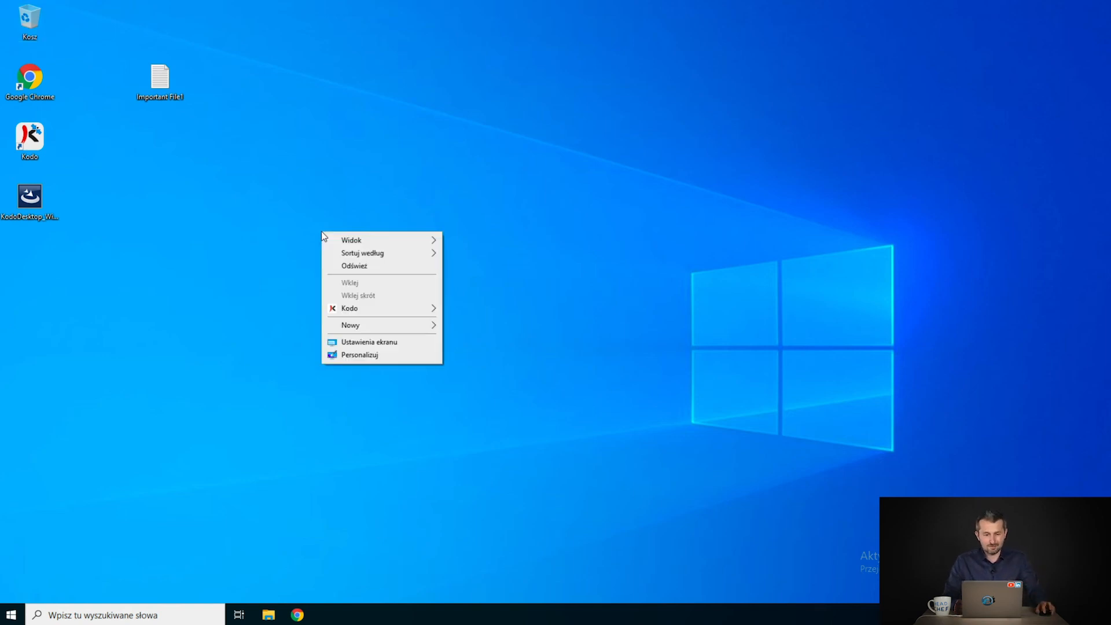
mouse_move(380, 306)
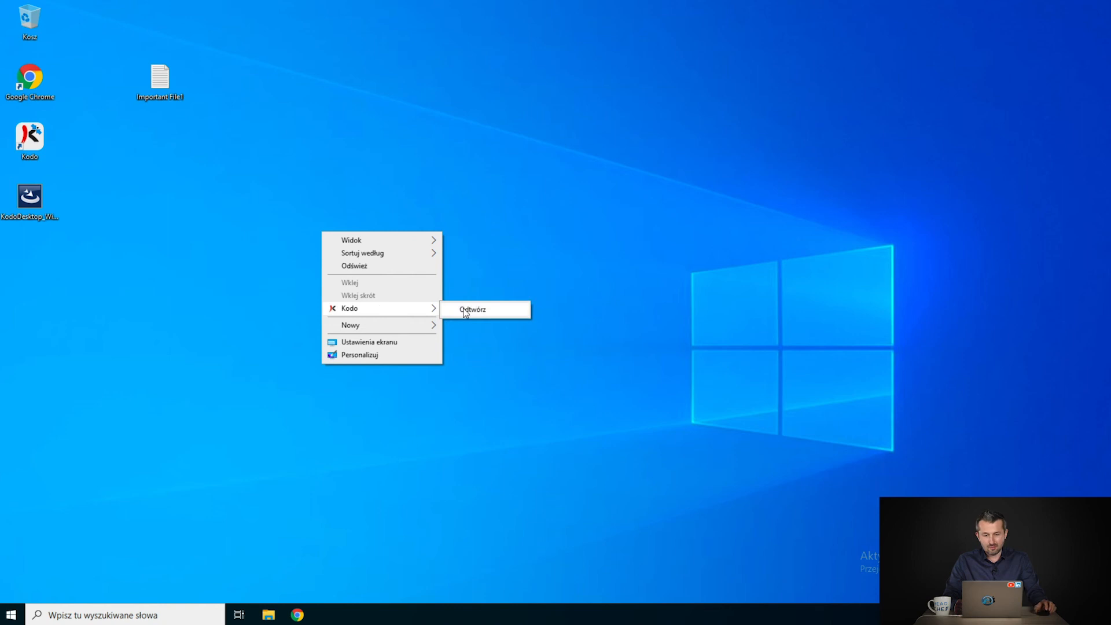
left_click(508, 311)
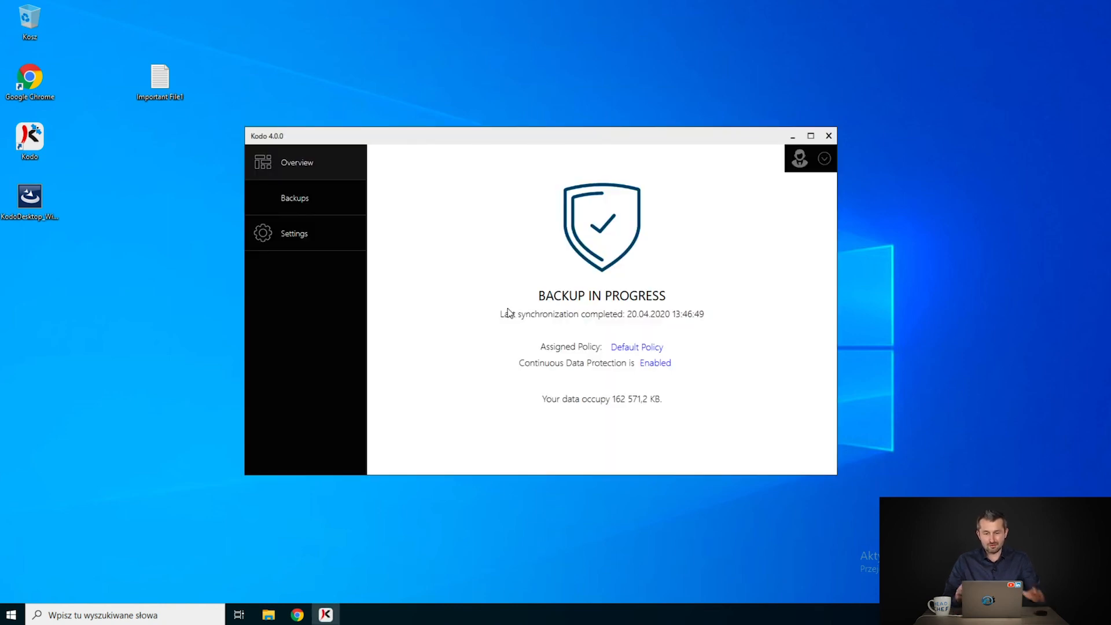
left_click_drag(412, 136, 375, 109)
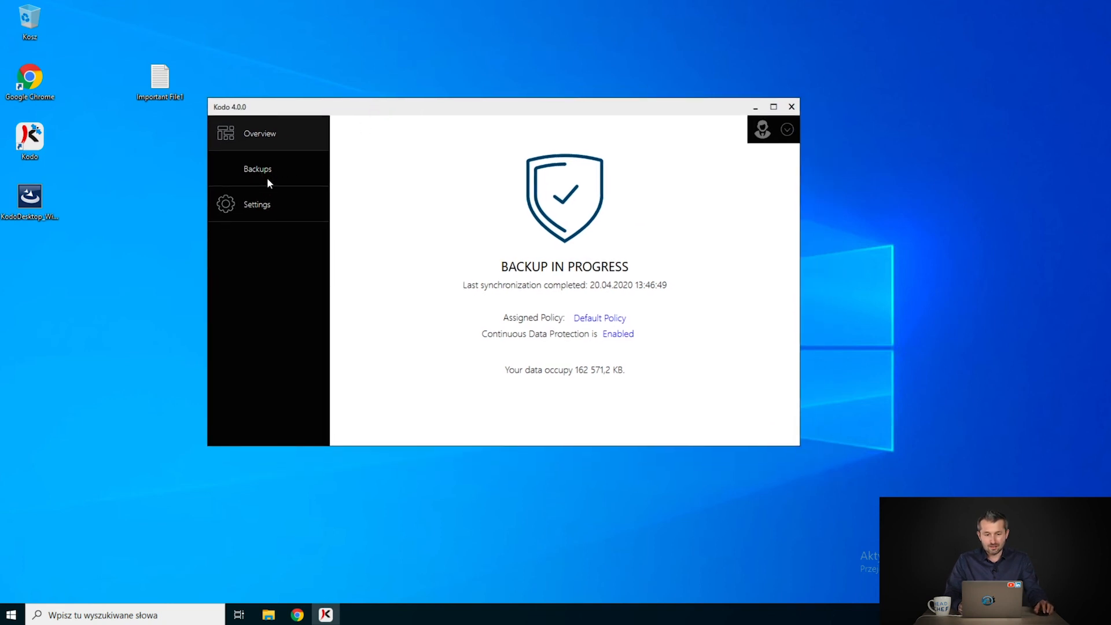
left_click_drag(302, 104, 338, 114)
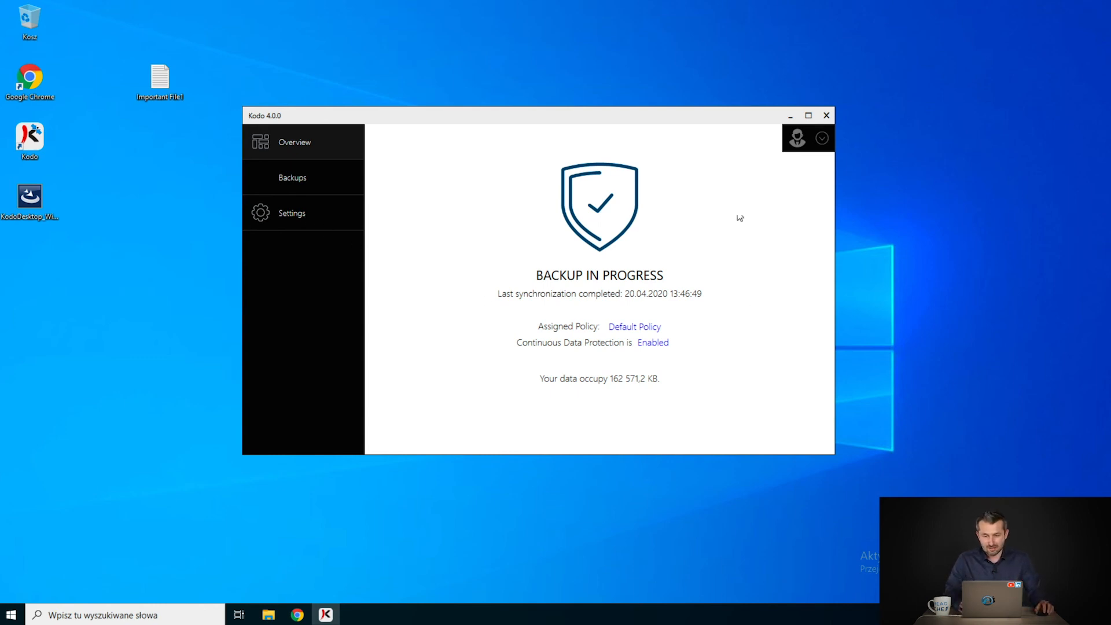
- Close the Kodo client, search Users for the user, and open DESKTOP-NLTASG1 from their Devices tab
left_click(827, 116)
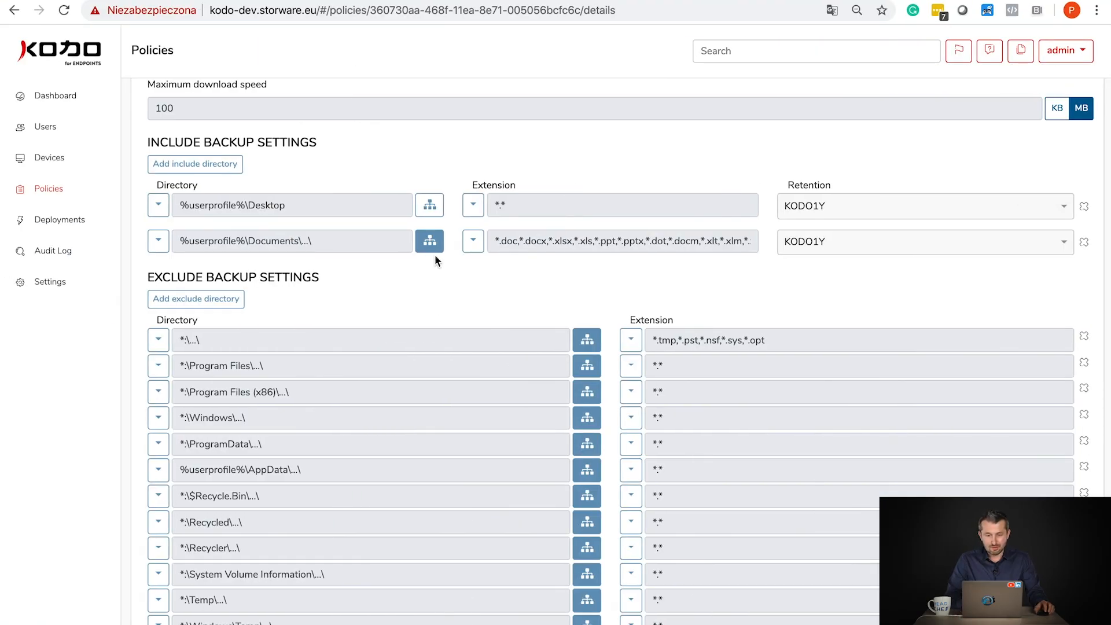
left_click(64, 168)
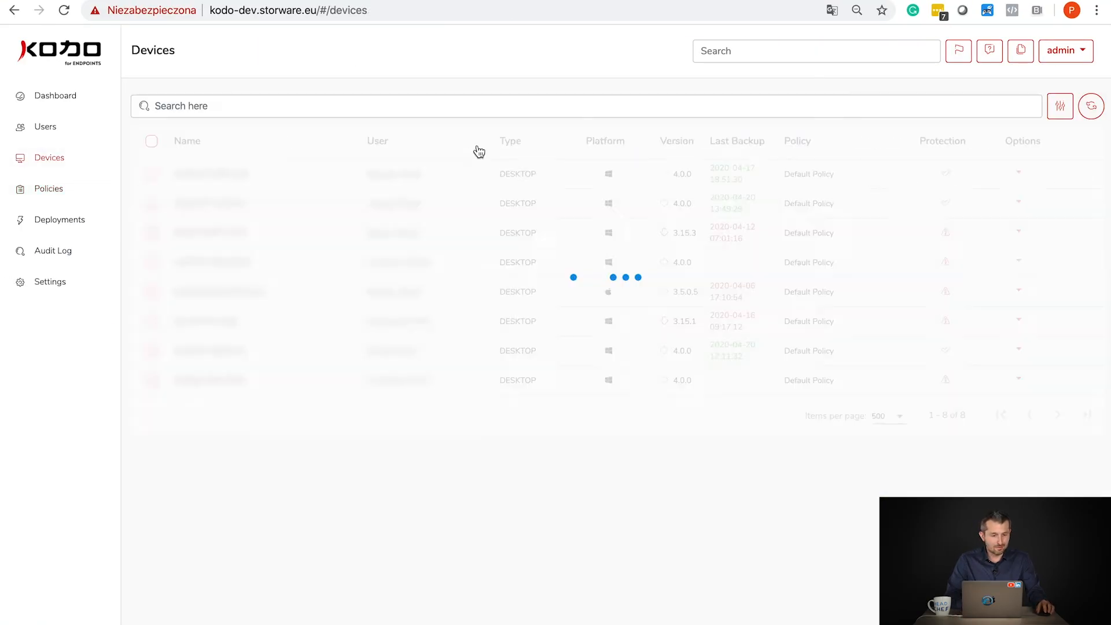
left_click(69, 132)
left_click(184, 158)
type("pawel")
left_click(249, 230)
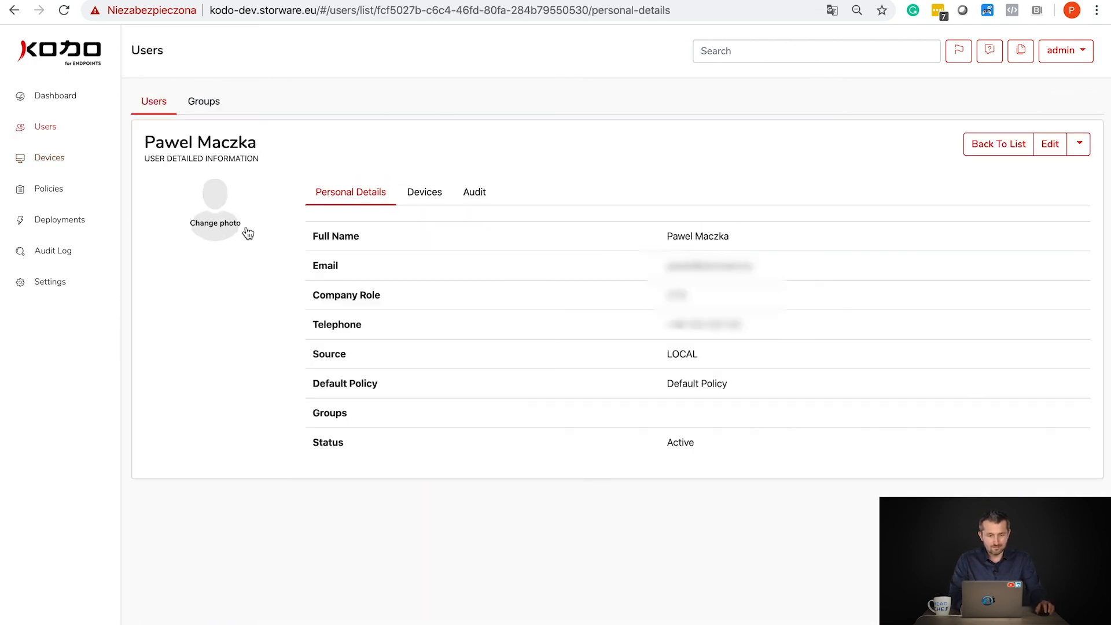
left_click(422, 200)
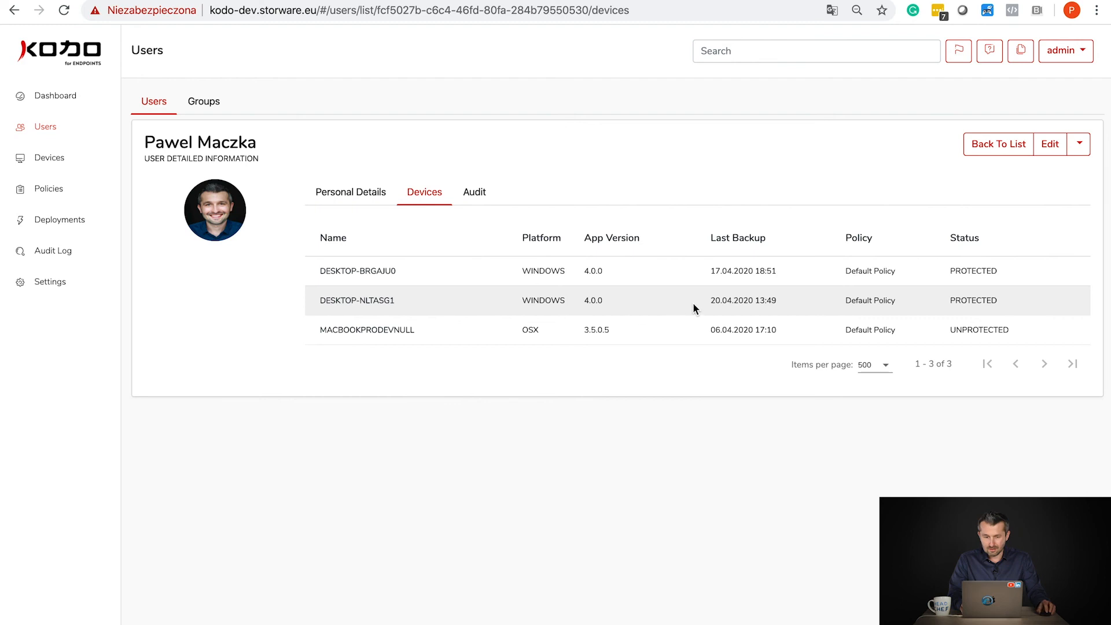
left_click_drag(699, 300, 811, 297)
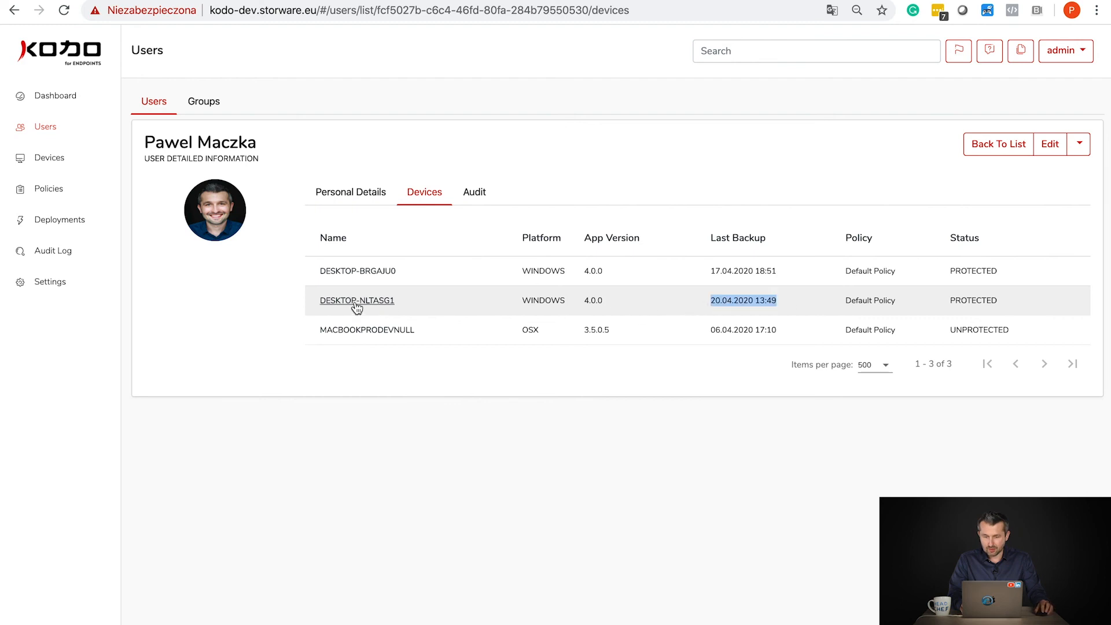
left_click(354, 302)
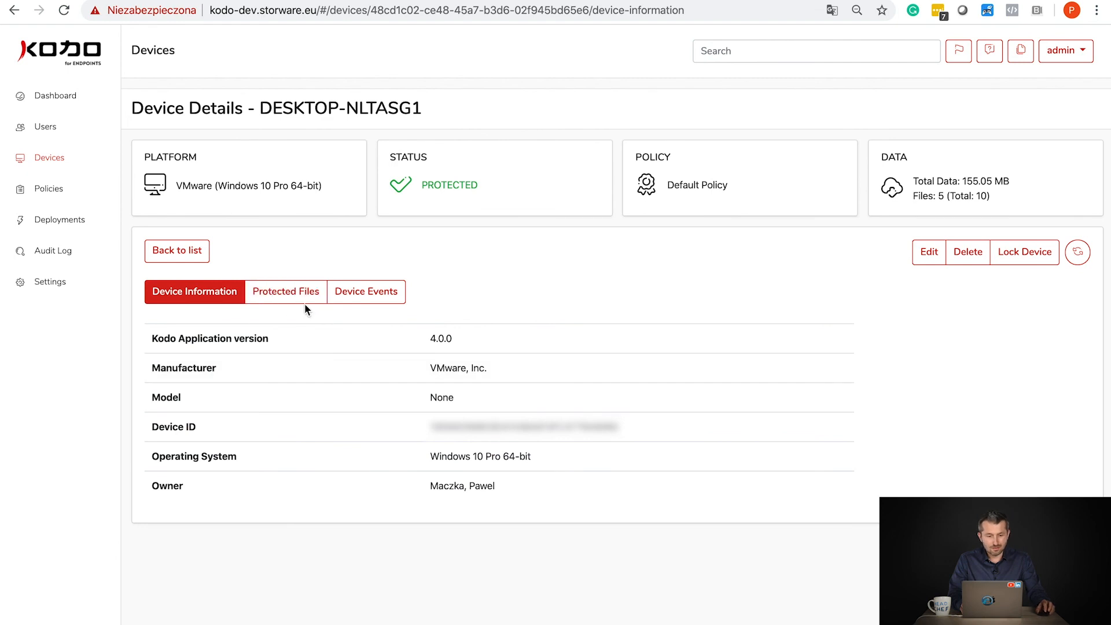
- Browse the device's protected files to Users > BackupMonster > Desktop
left_click(289, 300)
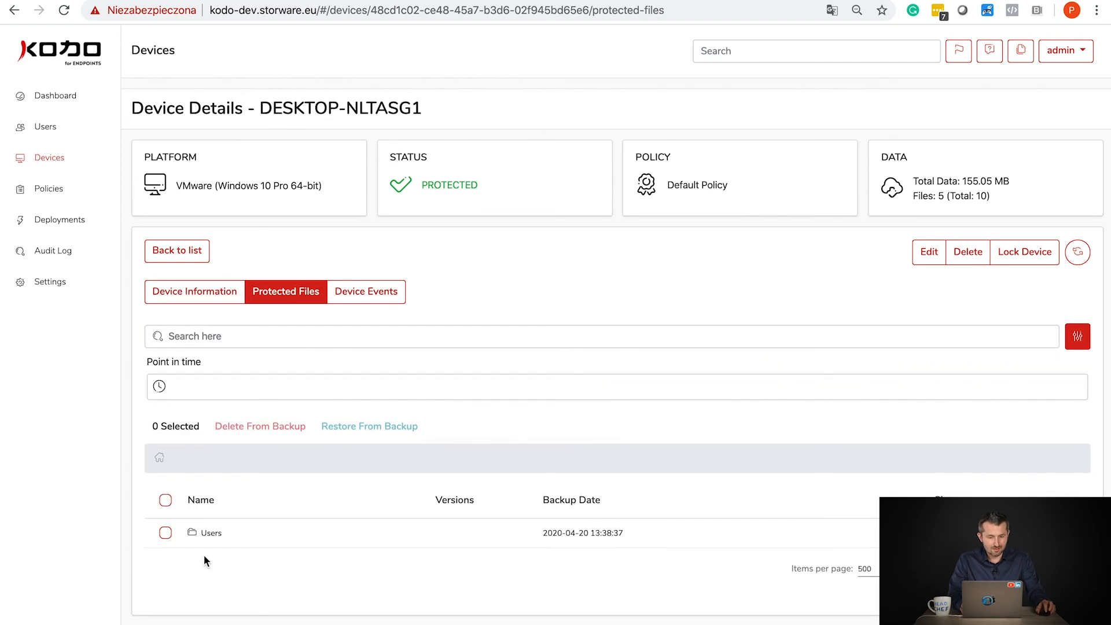
left_click(208, 533)
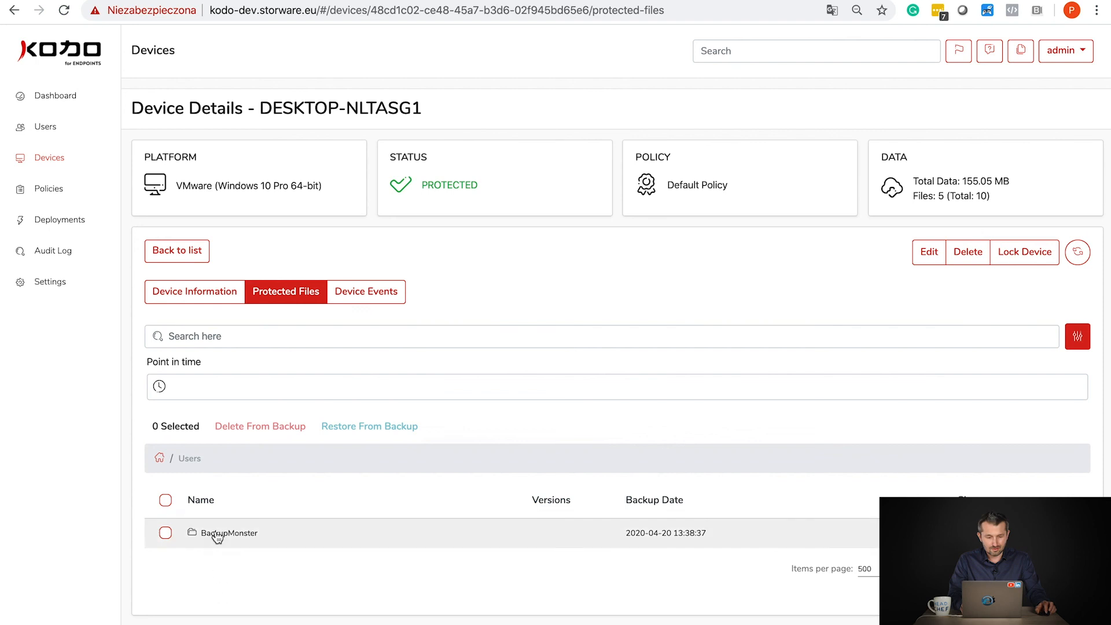
left_click(218, 535)
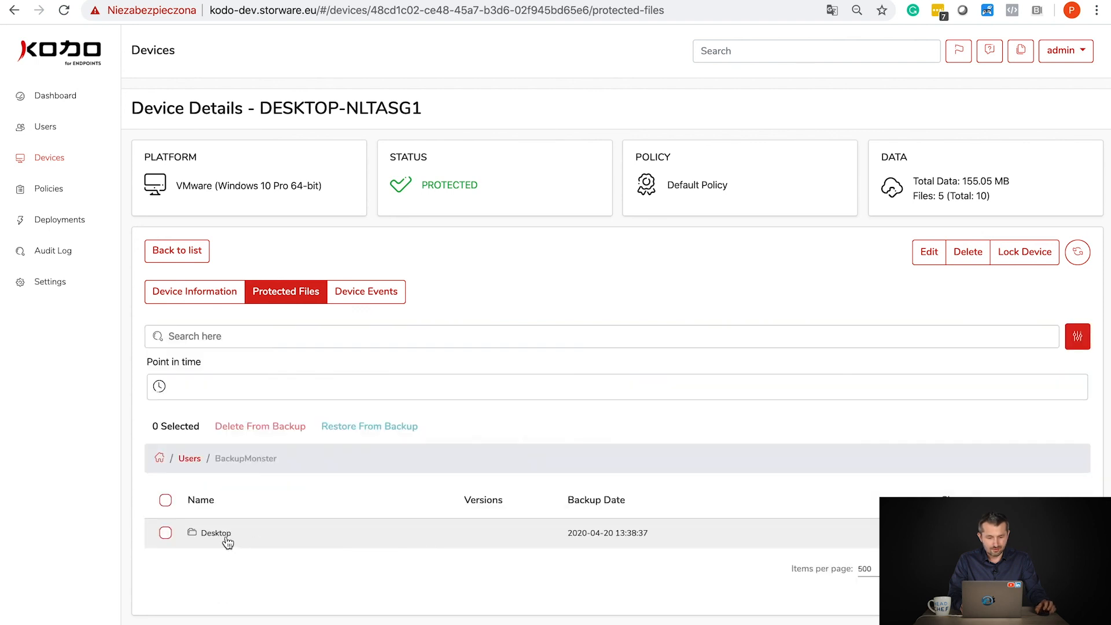
left_click(227, 542)
scroll(239, 536, "down", 2)
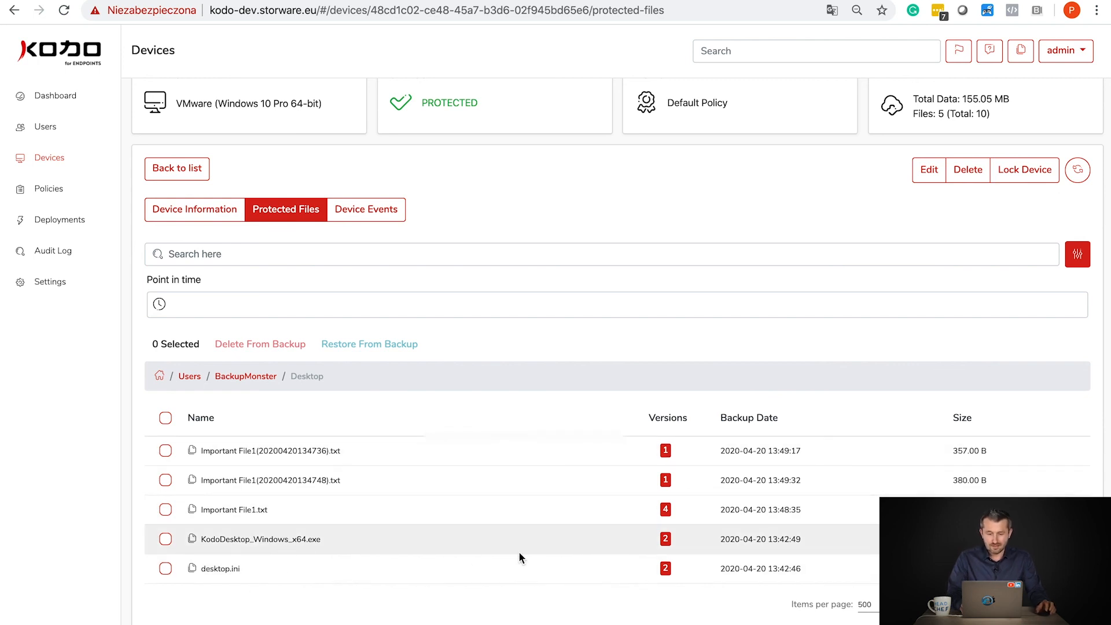
- Download the oldest 13:47 version of Important File1.txt from its 4 versions
left_click(664, 509)
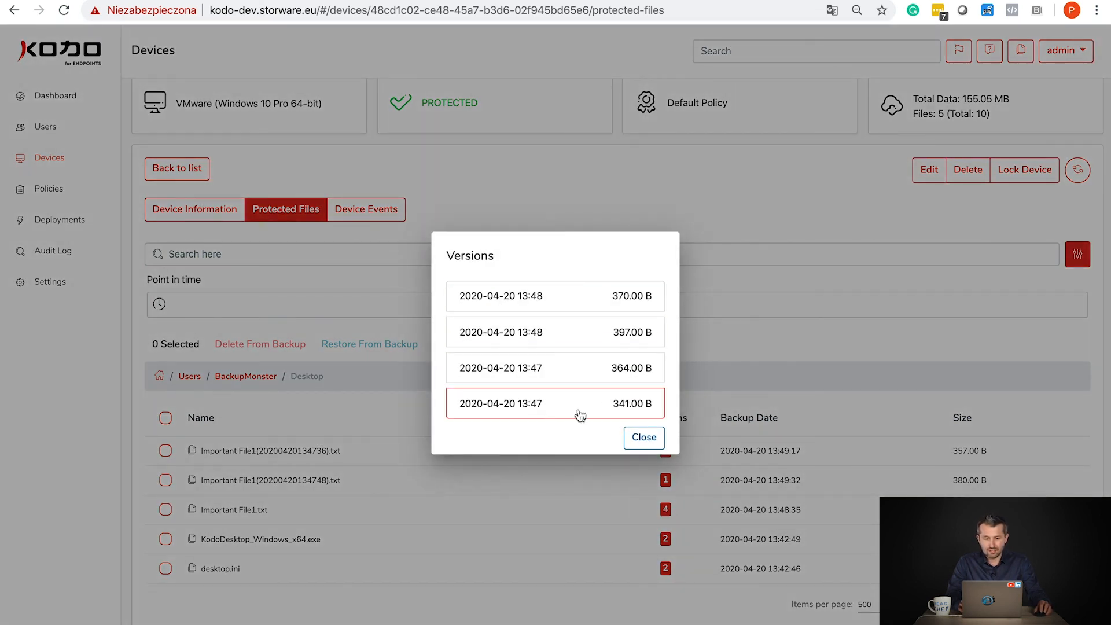
left_click(646, 436)
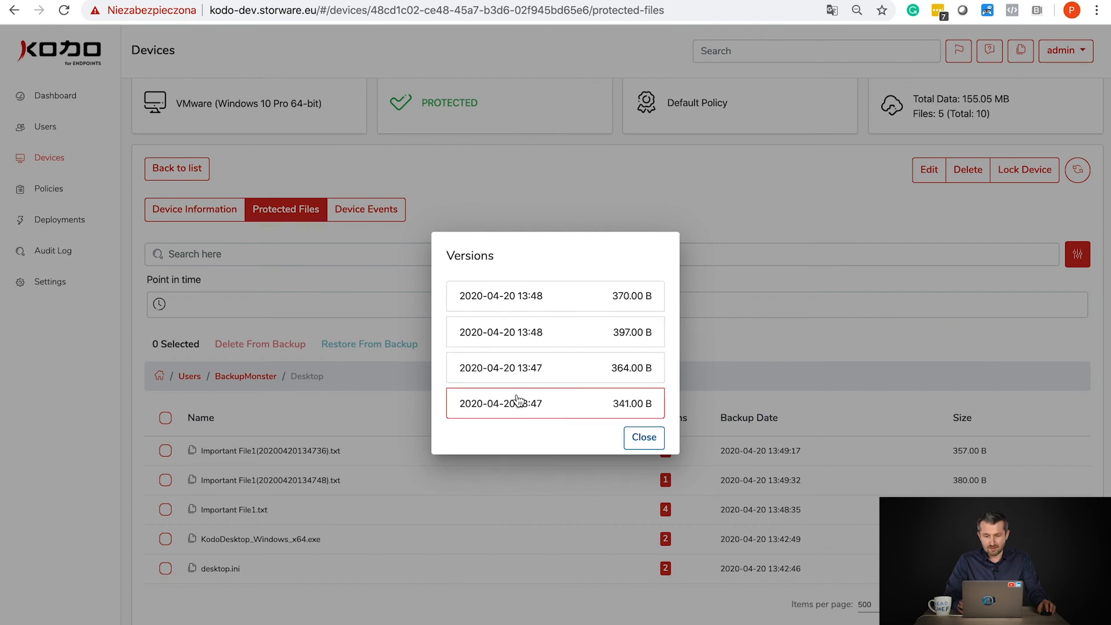
left_click(516, 399)
left_click(373, 379)
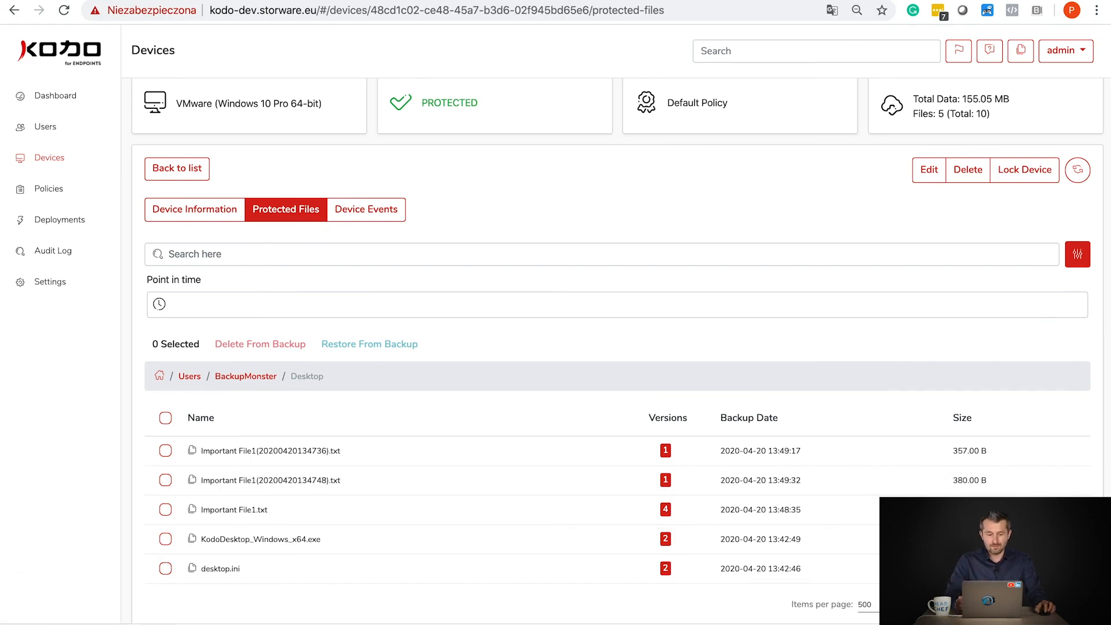
- Reveal the downloaded Important File1.txt in Finder and open it in TextEdit, showing Change1
left_click(166, 624)
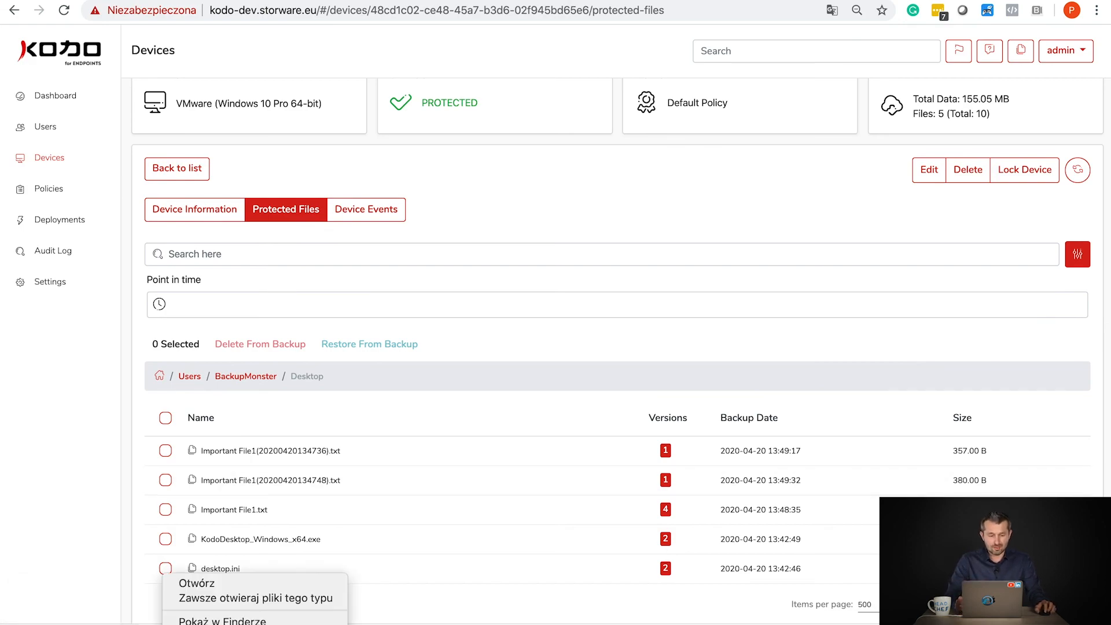
left_click(186, 620)
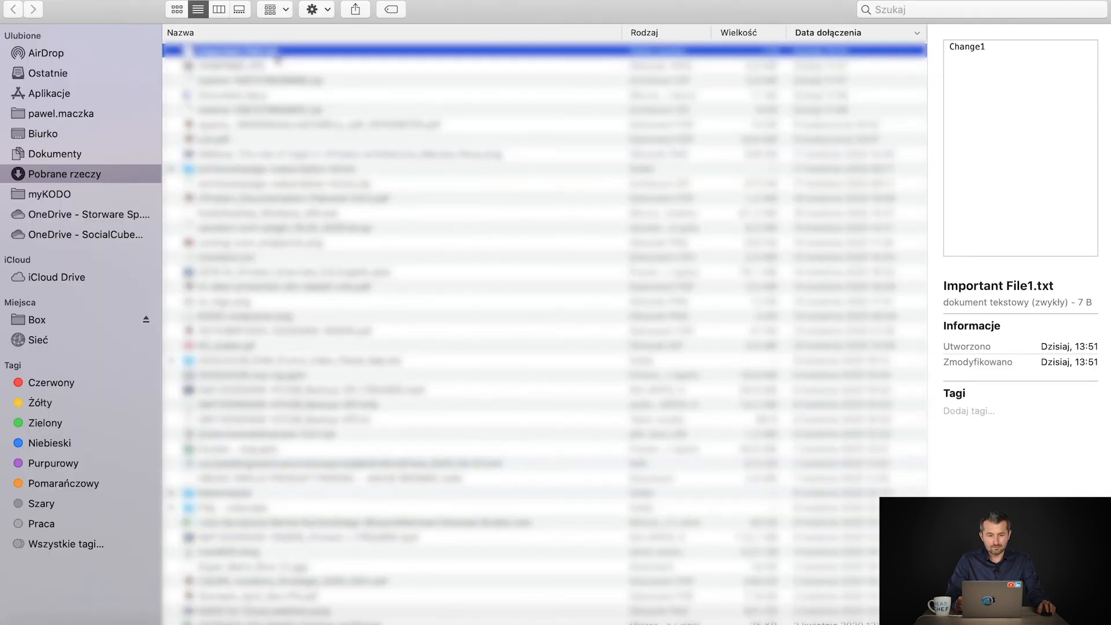
double_click(276, 54)
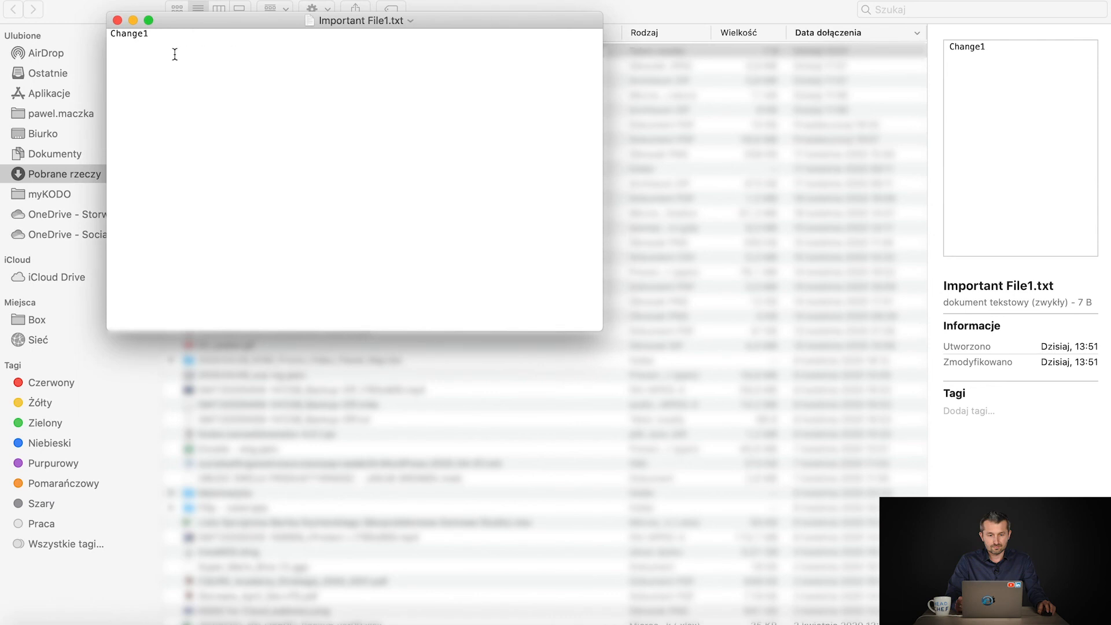
- Return to the KODO console and highlight the device's total data size and 10-file count
mouse_move(148, 22)
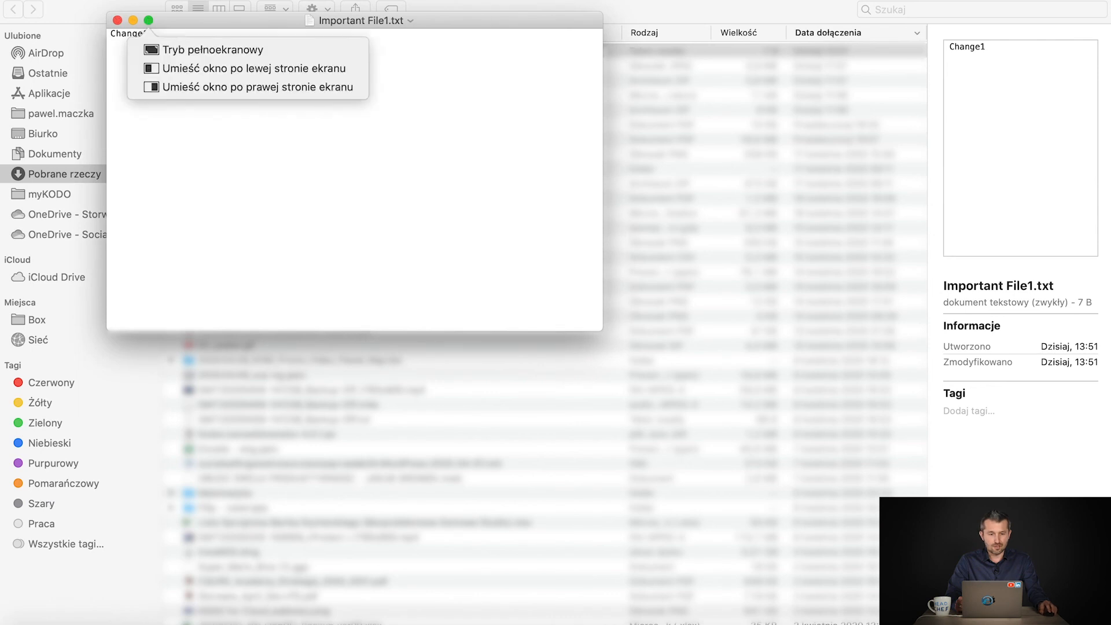
key("ctrl+Right")
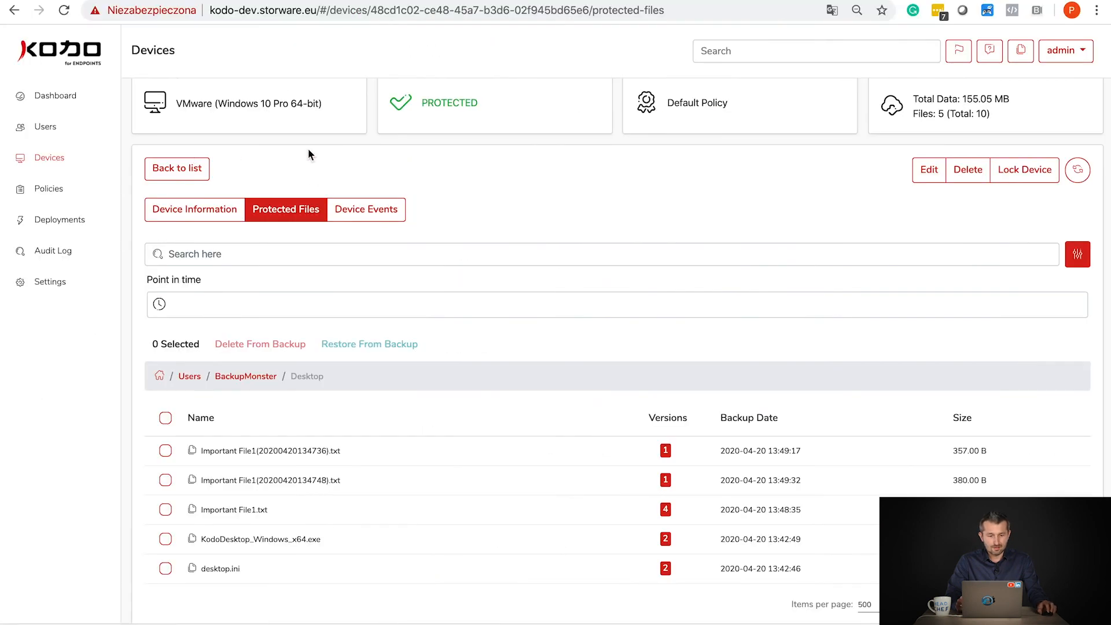
scroll(640, 113, "up", 3)
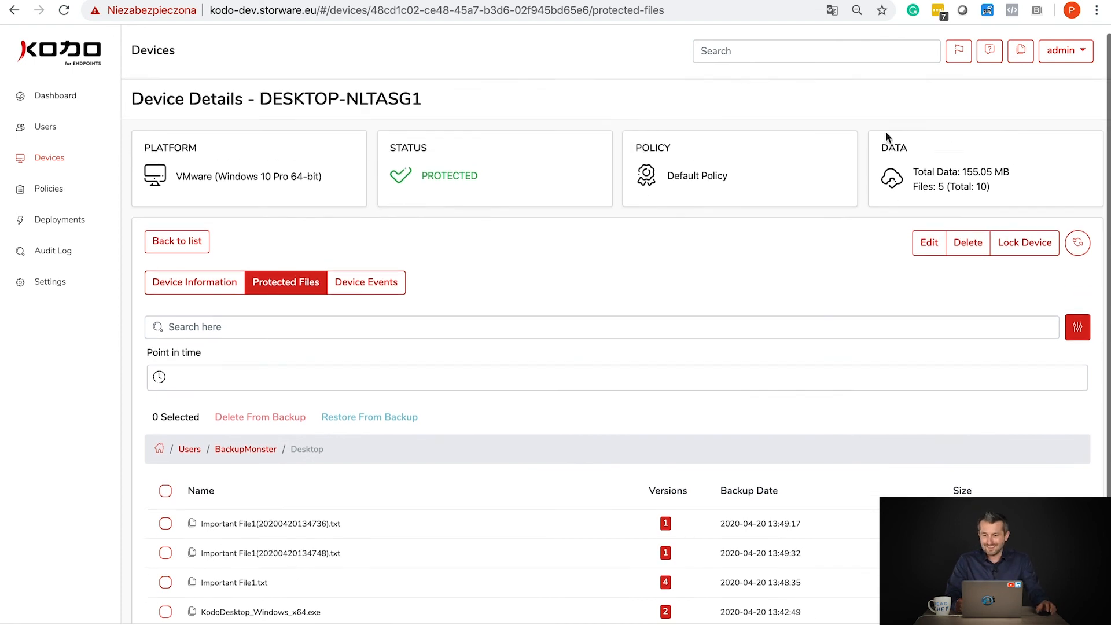
mouse_move(913, 179)
left_mouse_down()
mouse_move(1019, 189)
mouse_move(913, 198)
left_mouse_up()
left_click(979, 198)
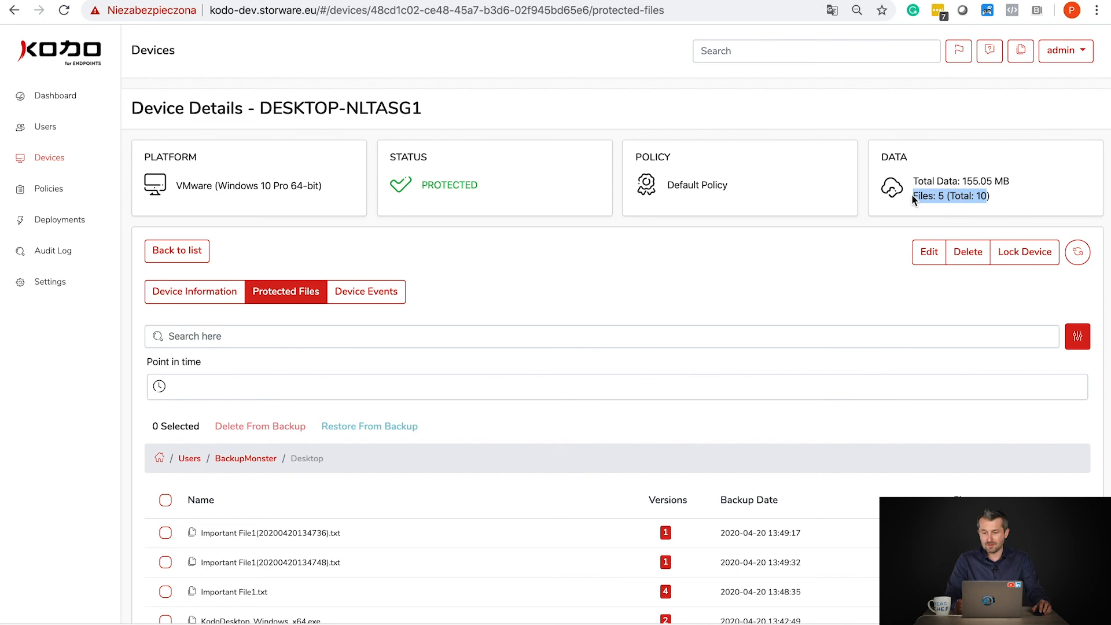
left_click(930, 197)
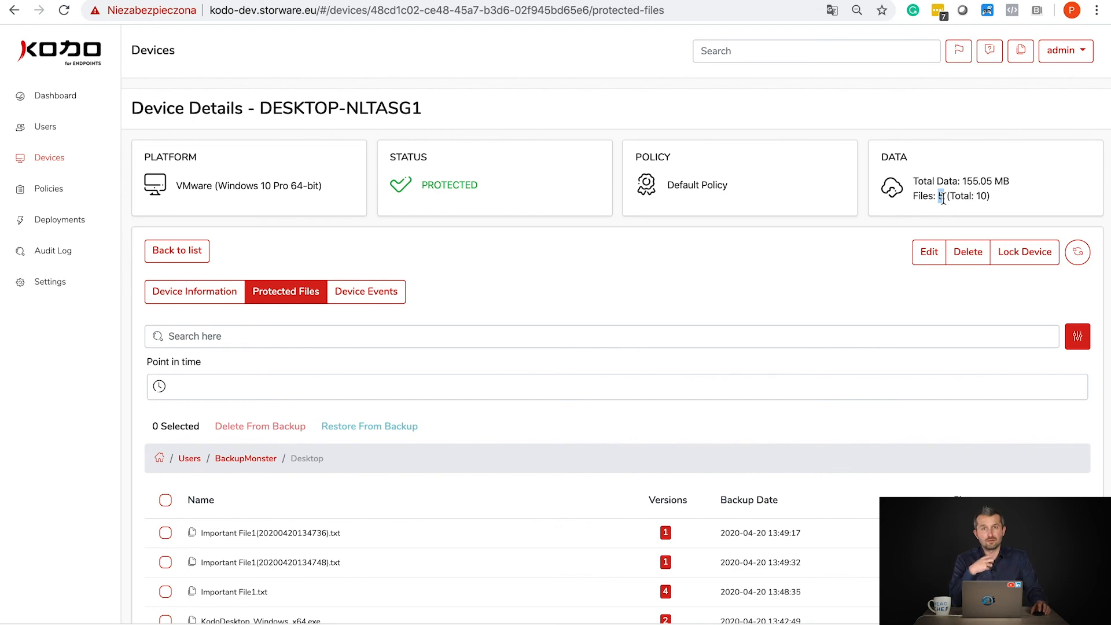
left_click_drag(976, 196, 988, 197)
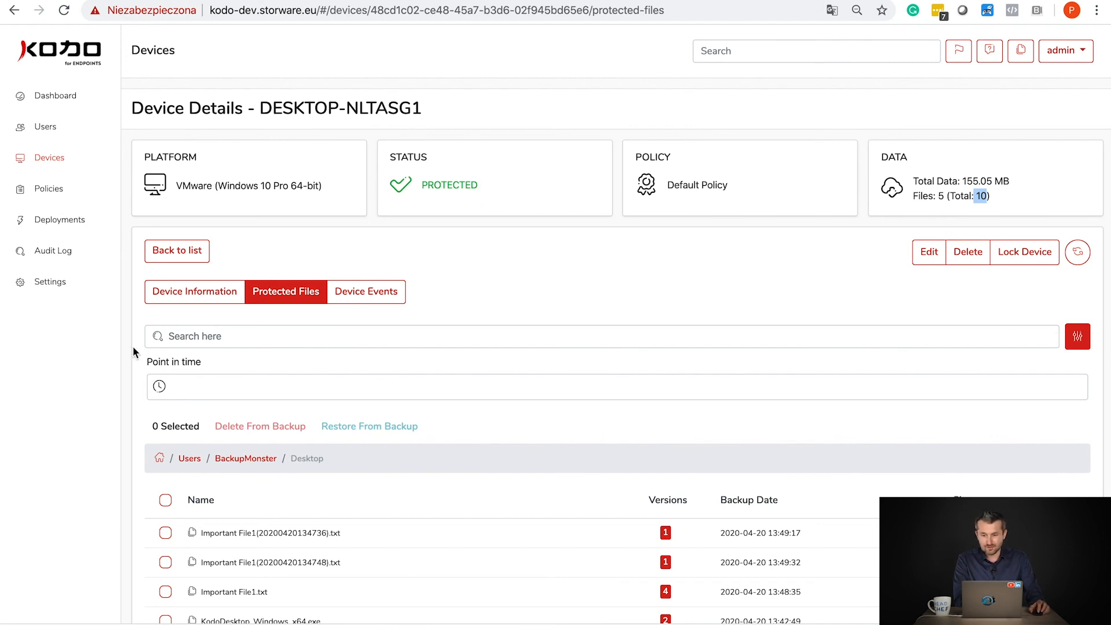
- Open the Point in time date picker on the Protected Files tab
left_click(159, 387)
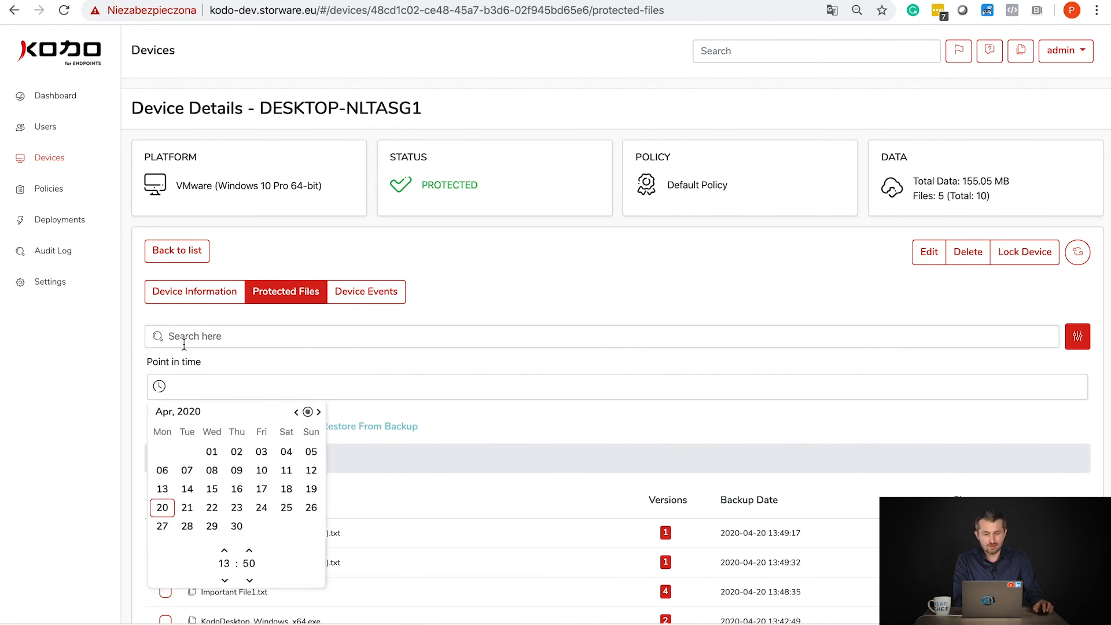
left_click(204, 338)
left_click(159, 386)
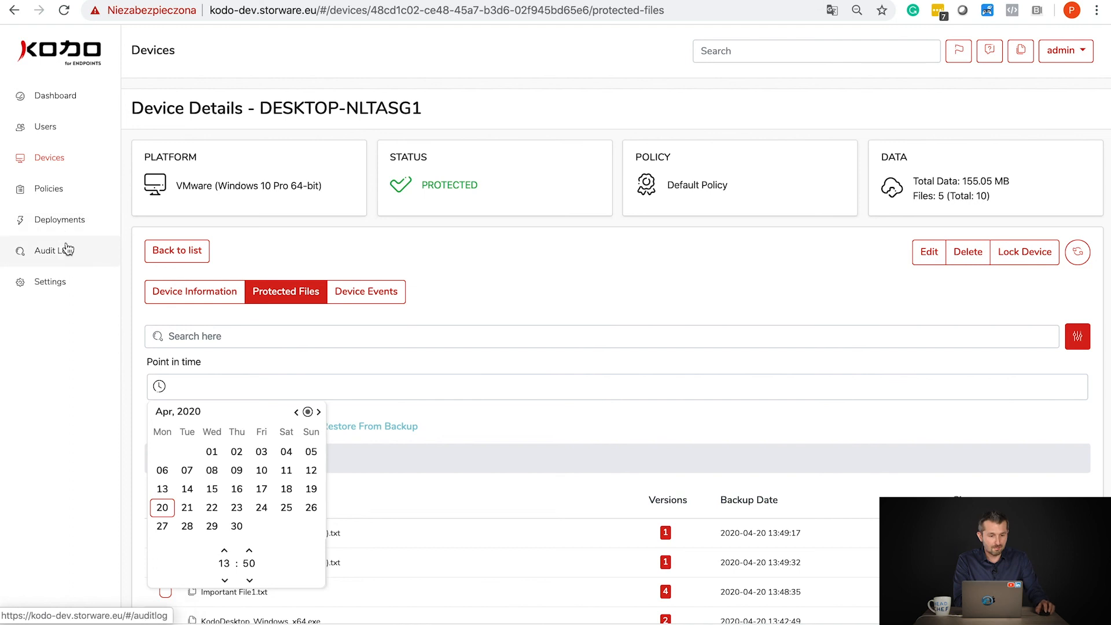
- View the dashboard's data transfer chart for 24 hours, then open the Policies list
left_click(68, 95)
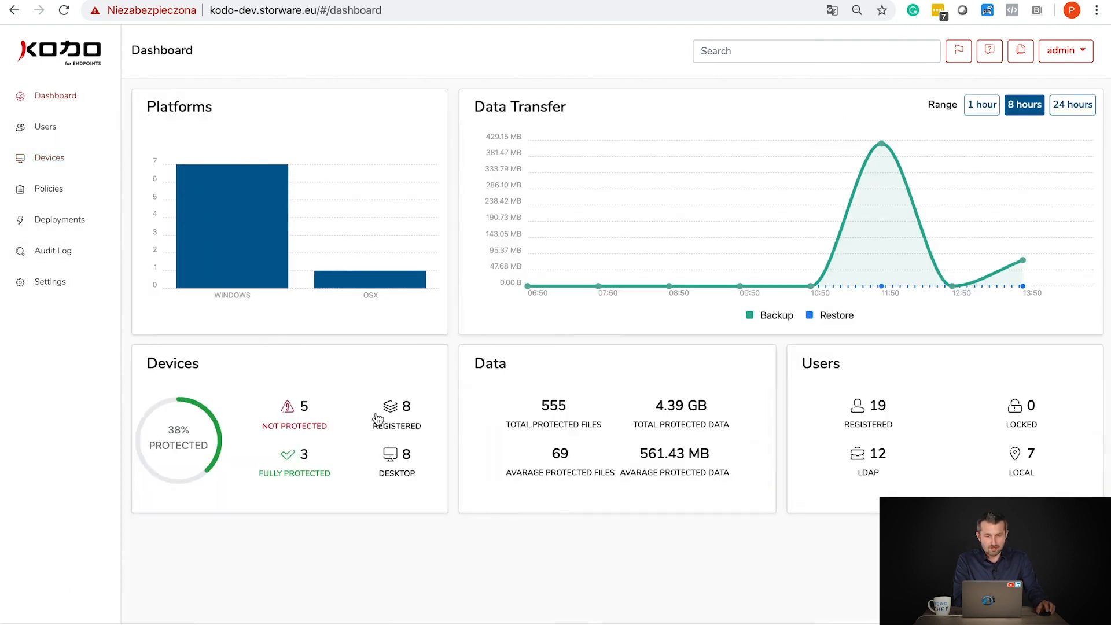
left_click(1093, 105)
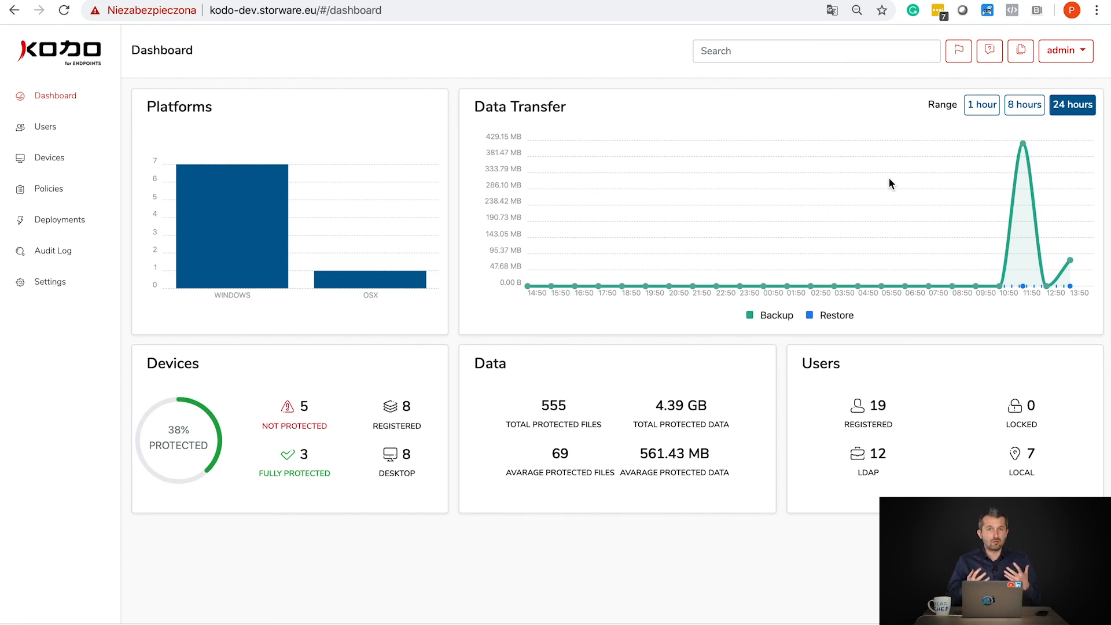
left_click(49, 189)
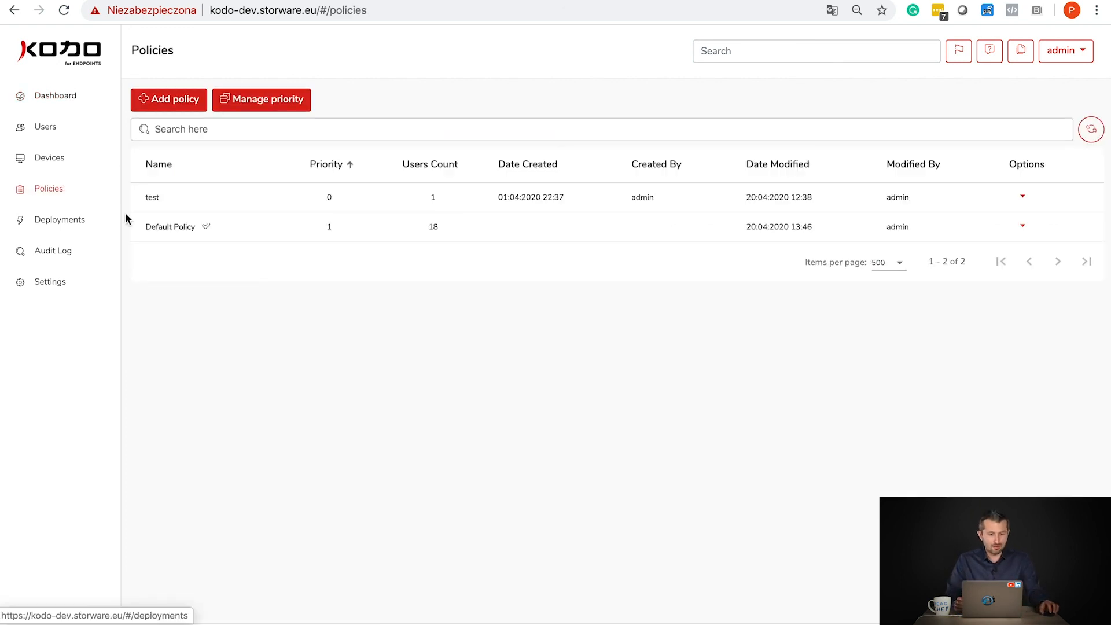
- Start a new policy and add an empty include-directory row to its Windows settings
left_click(139, 107)
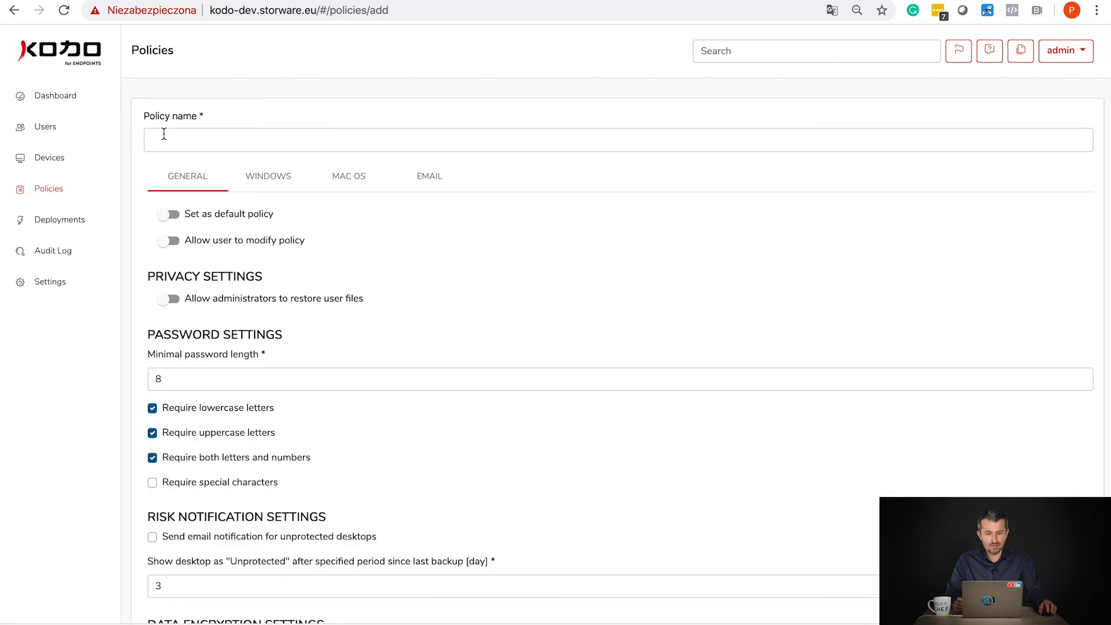
left_click(258, 186)
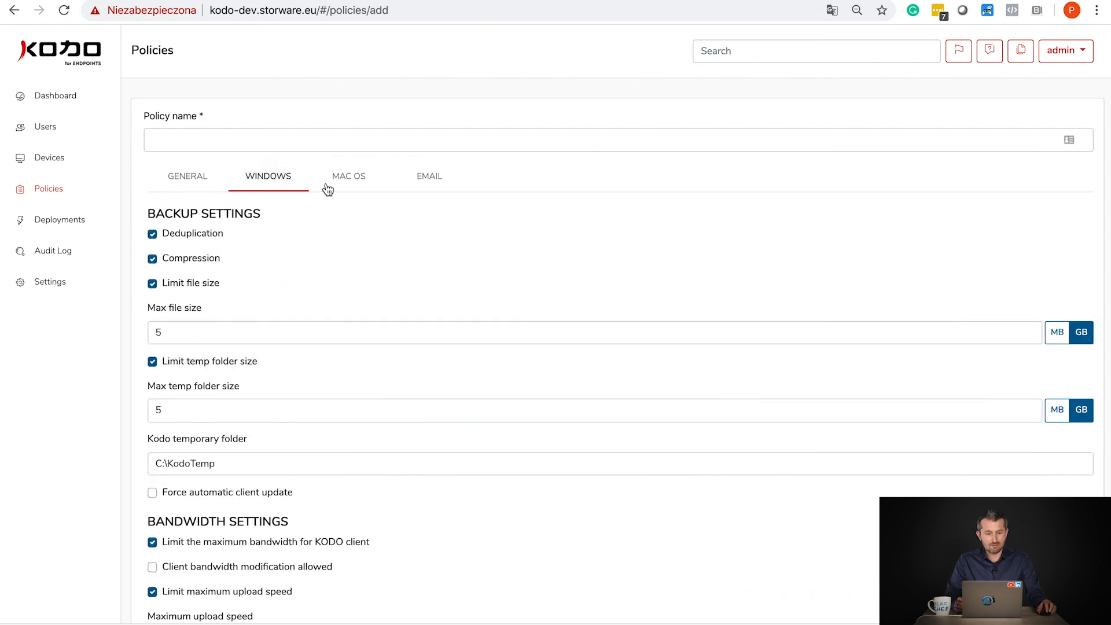
scroll(318, 246, "down", 4)
scroll(317, 249, "down", 4)
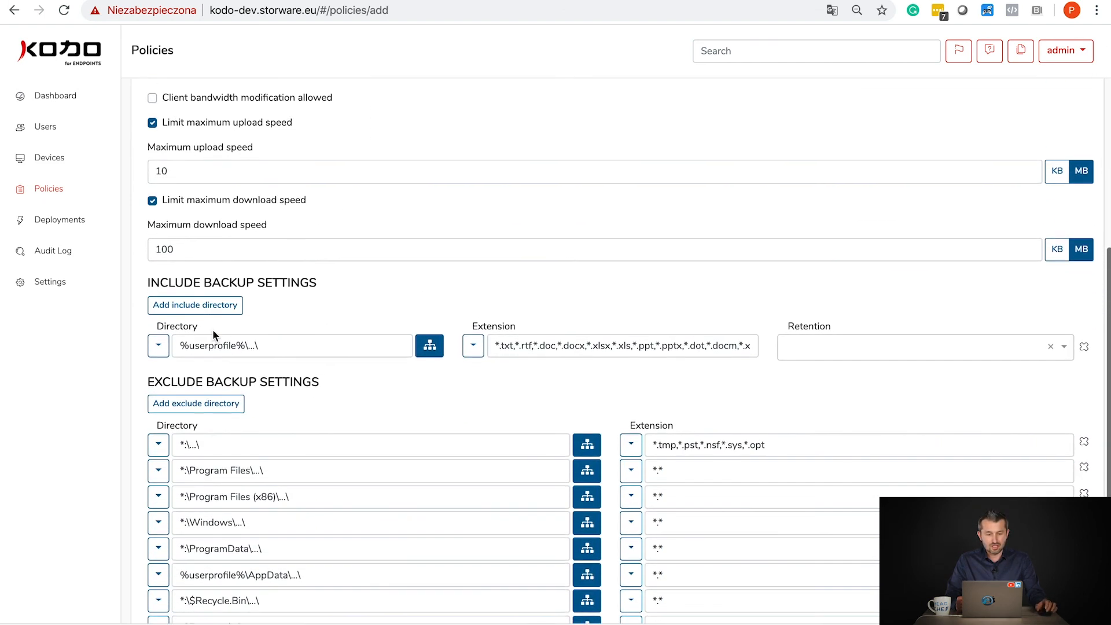
left_click(195, 303)
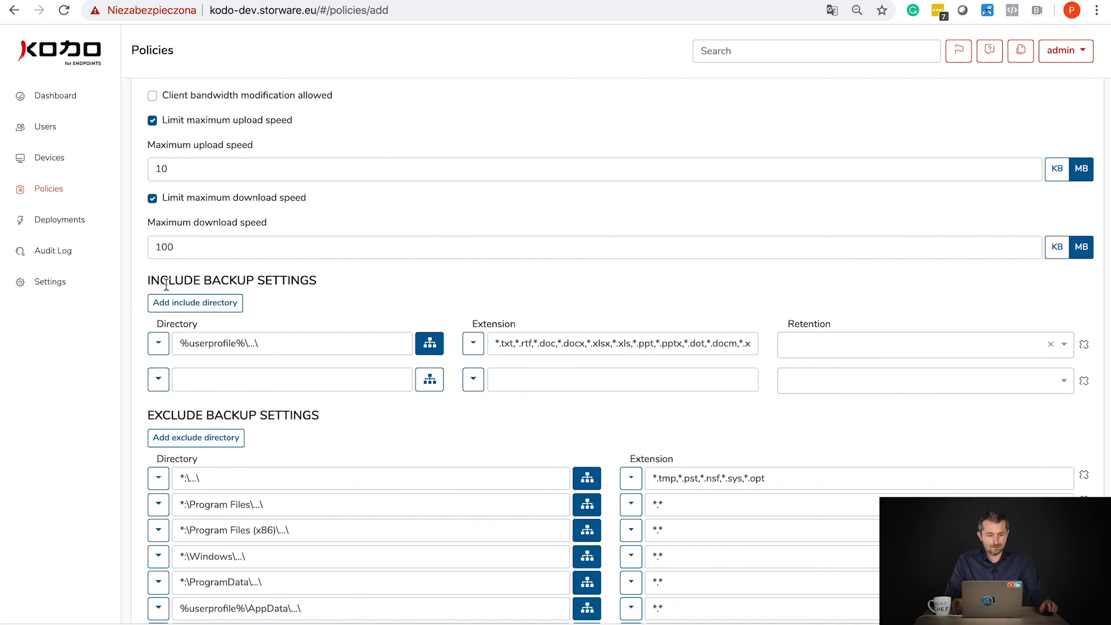
- View the new policy's macOS and email backup settings
scroll(350, 225, "up", 8)
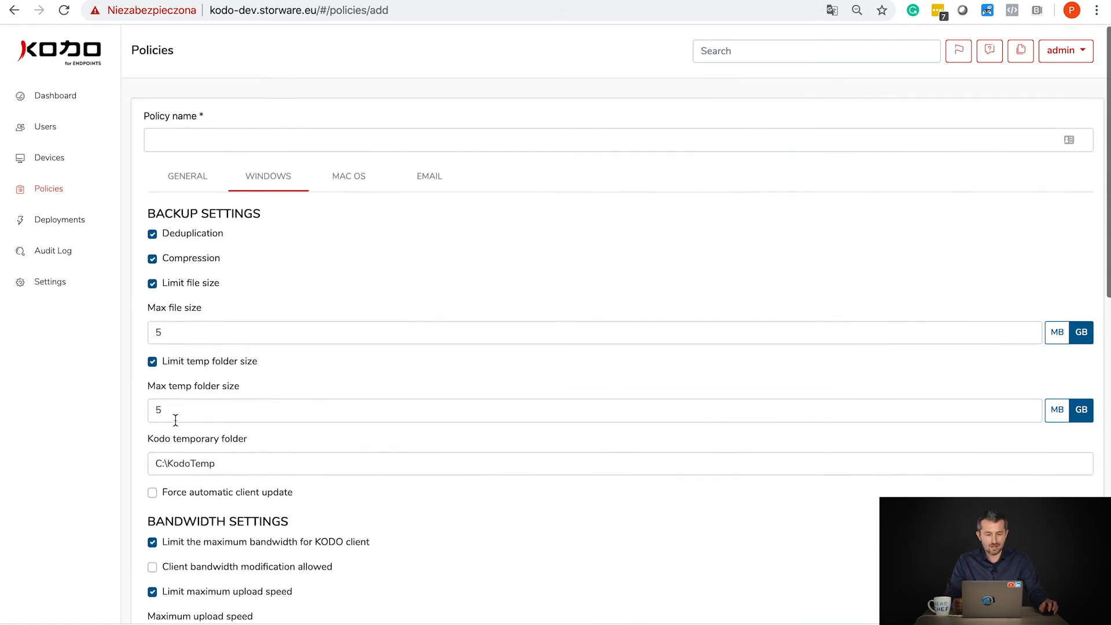
left_click(335, 182)
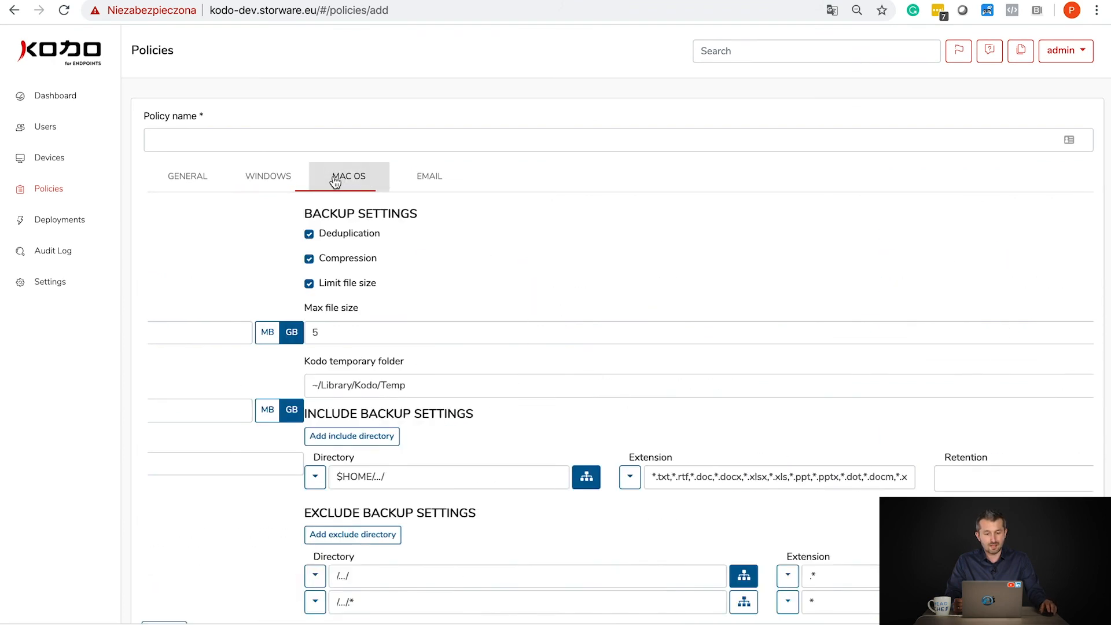
left_click(422, 180)
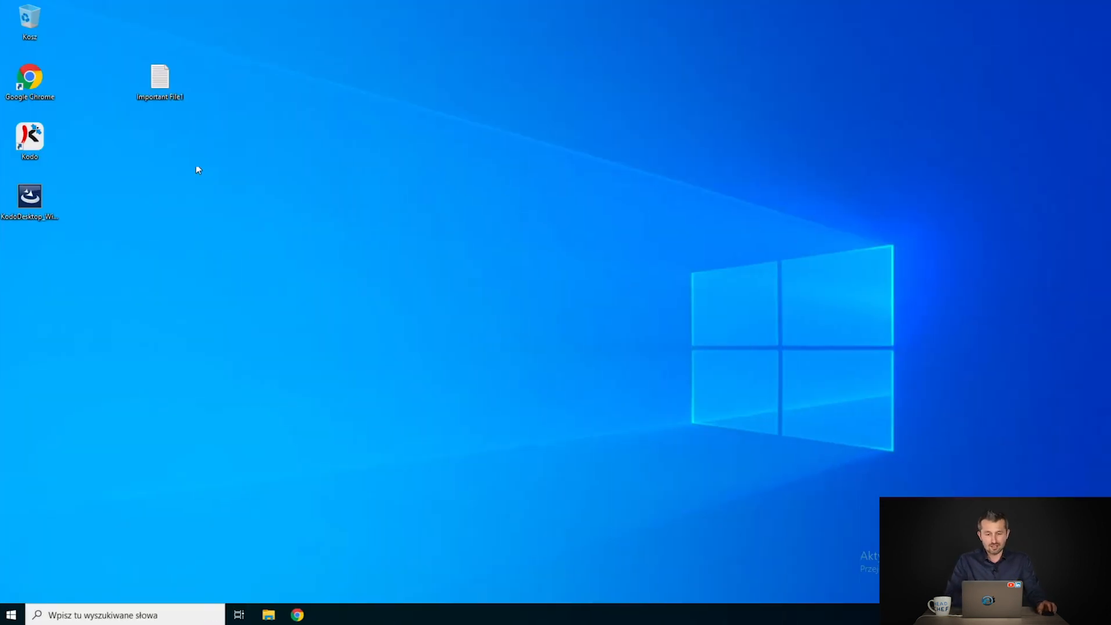
right_click(153, 73)
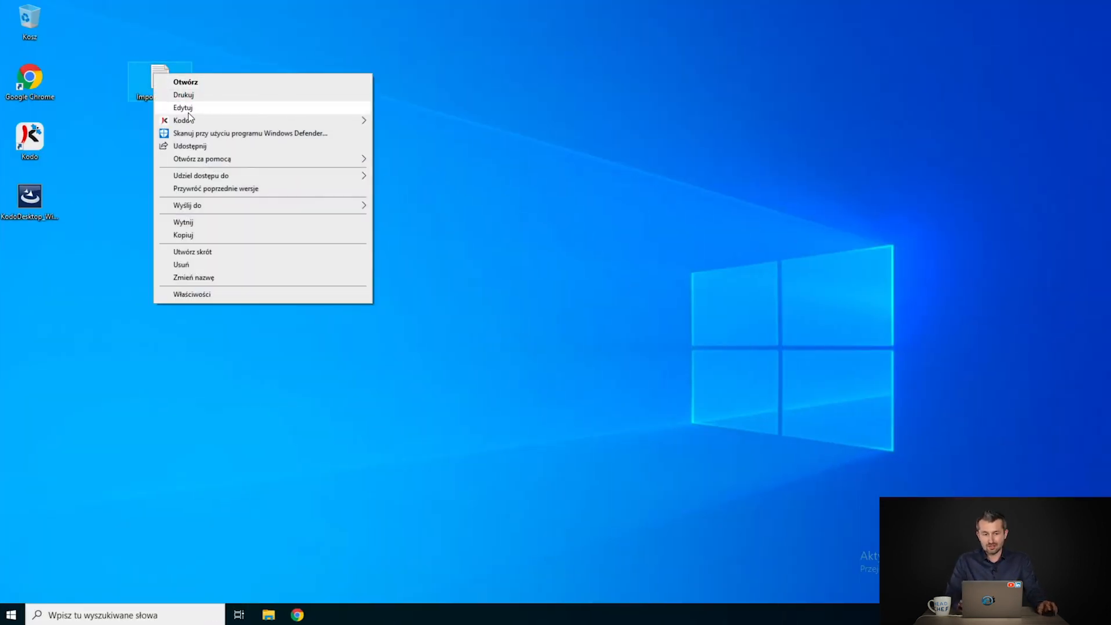
mouse_move(228, 124)
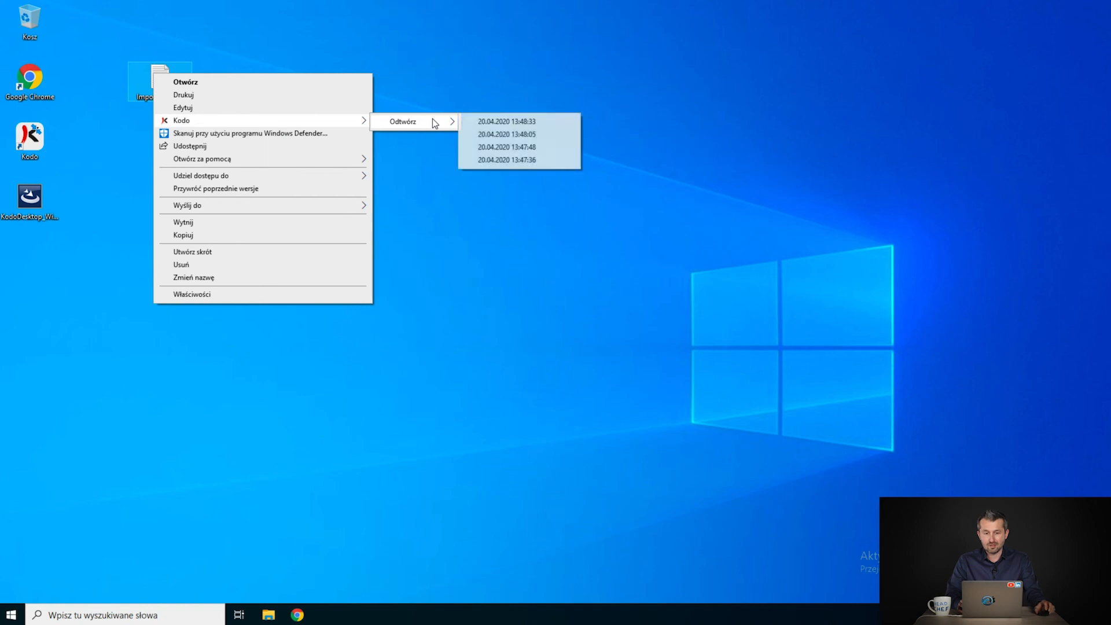
left_click(446, 249)
right_click(341, 225)
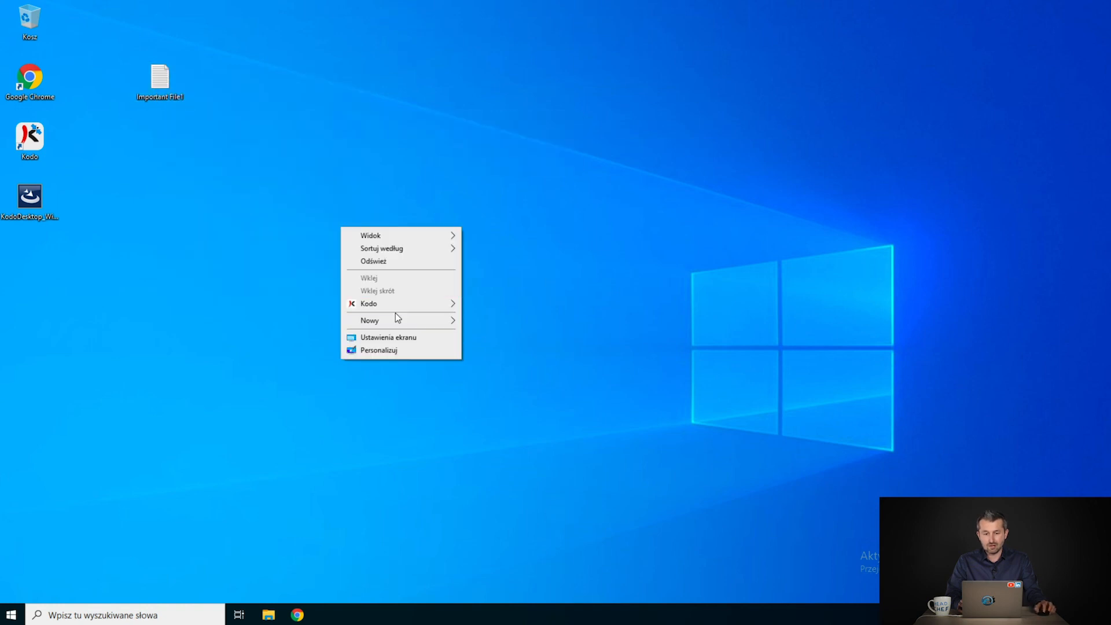
mouse_move(412, 306)
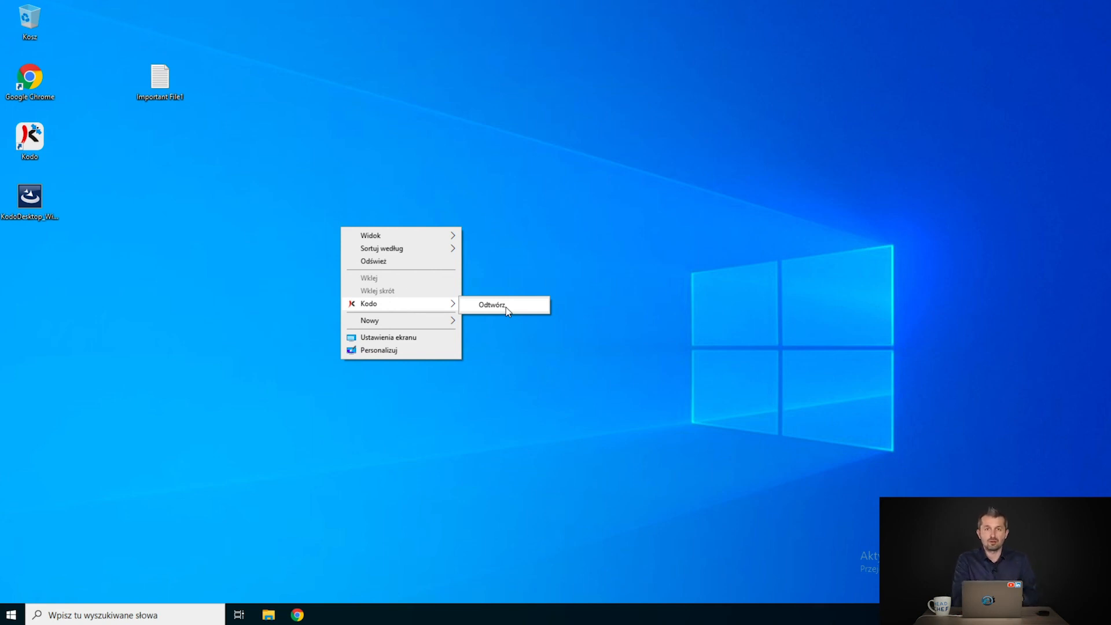
left_click(171, 271)
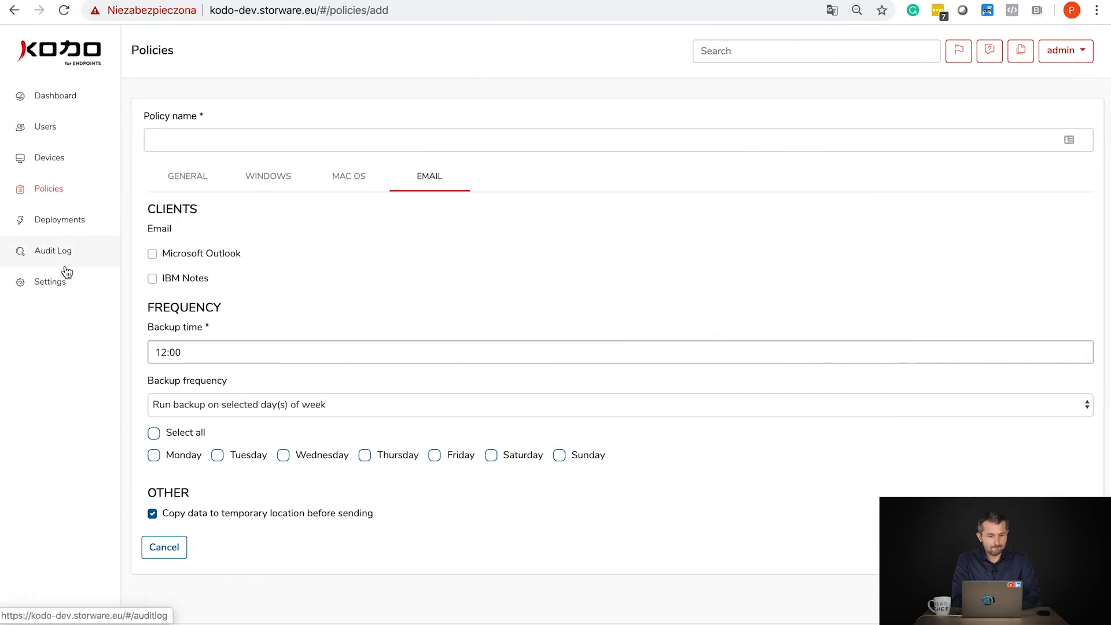
- Inspect the latest Audit Log restore entry with device details expanded, then open Settings
left_click(66, 263)
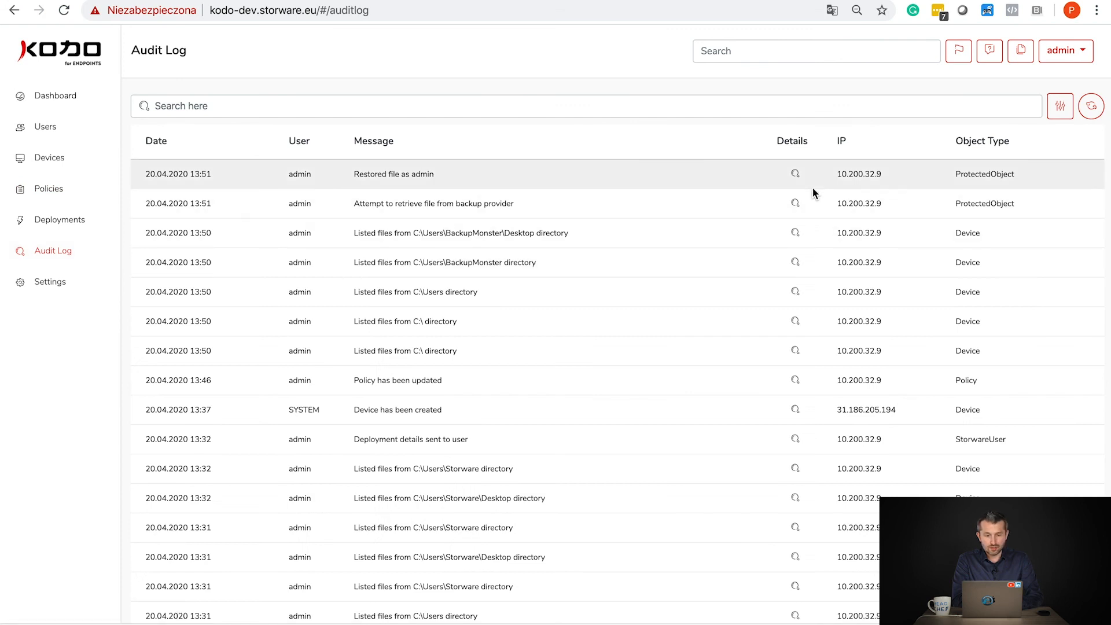
left_click(796, 176)
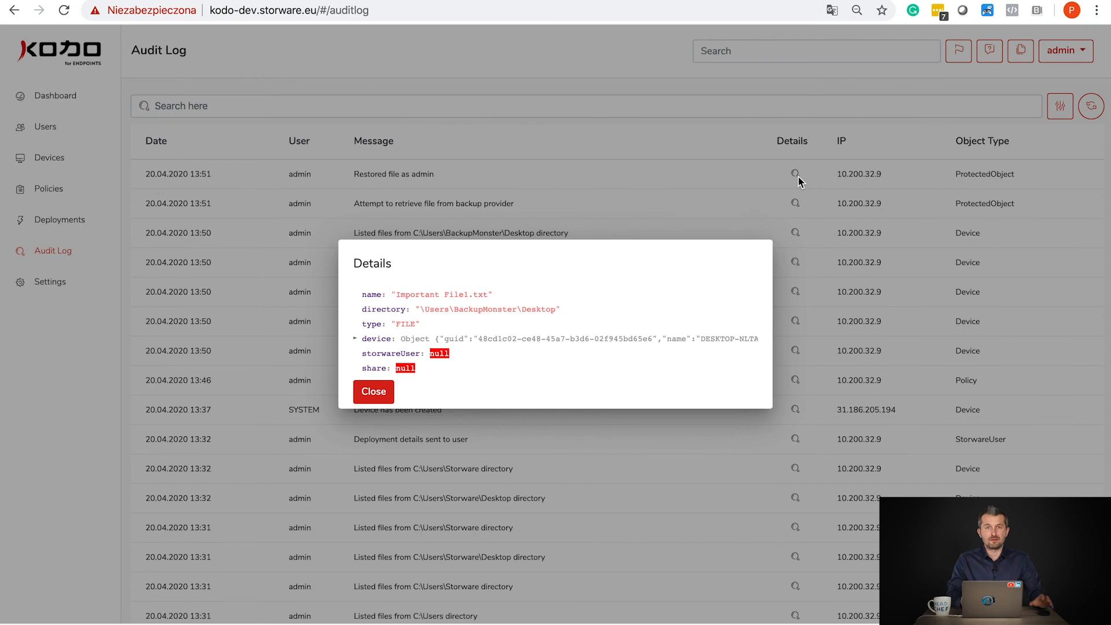
left_click(355, 339)
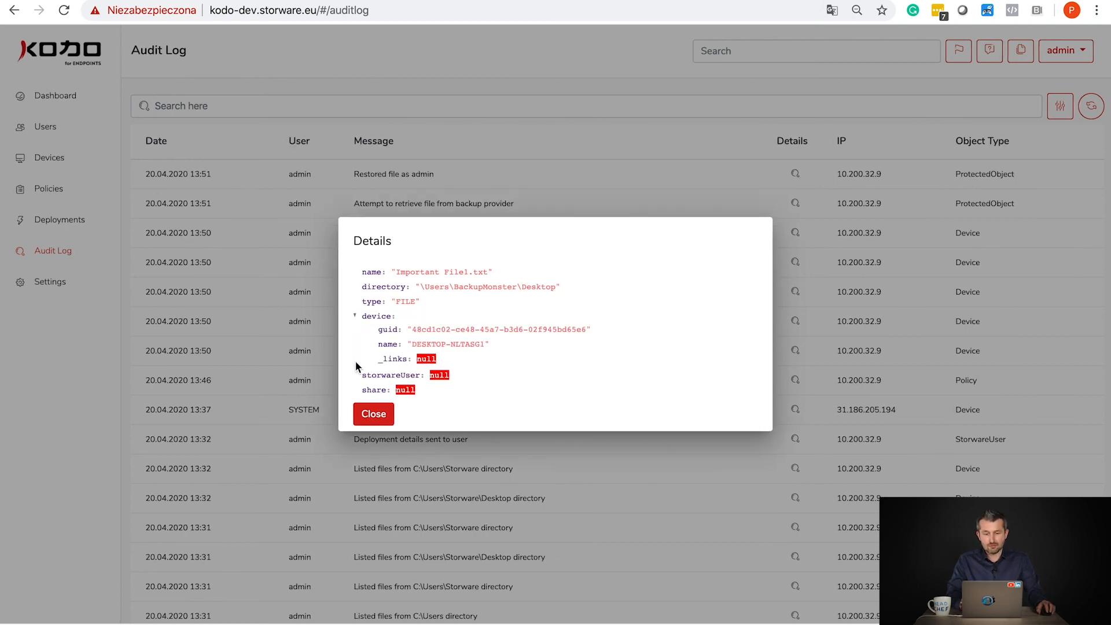
left_click(371, 412)
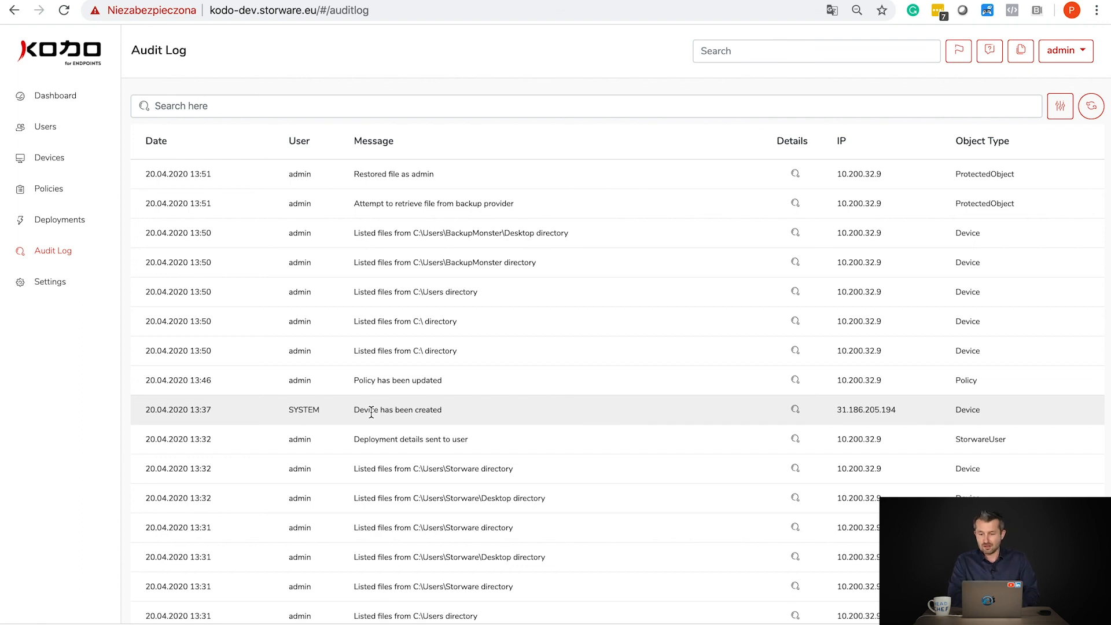
left_click(91, 283)
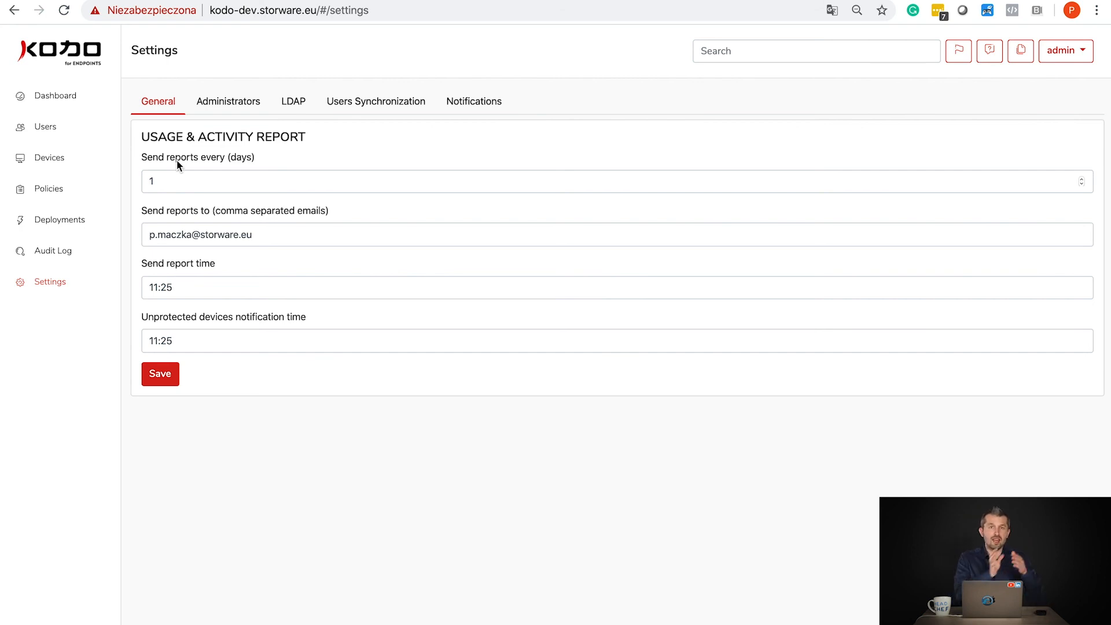
- Review the LDAP, Users Synchronization (auto-sync every 1 day) and Notifications settings
left_click(282, 103)
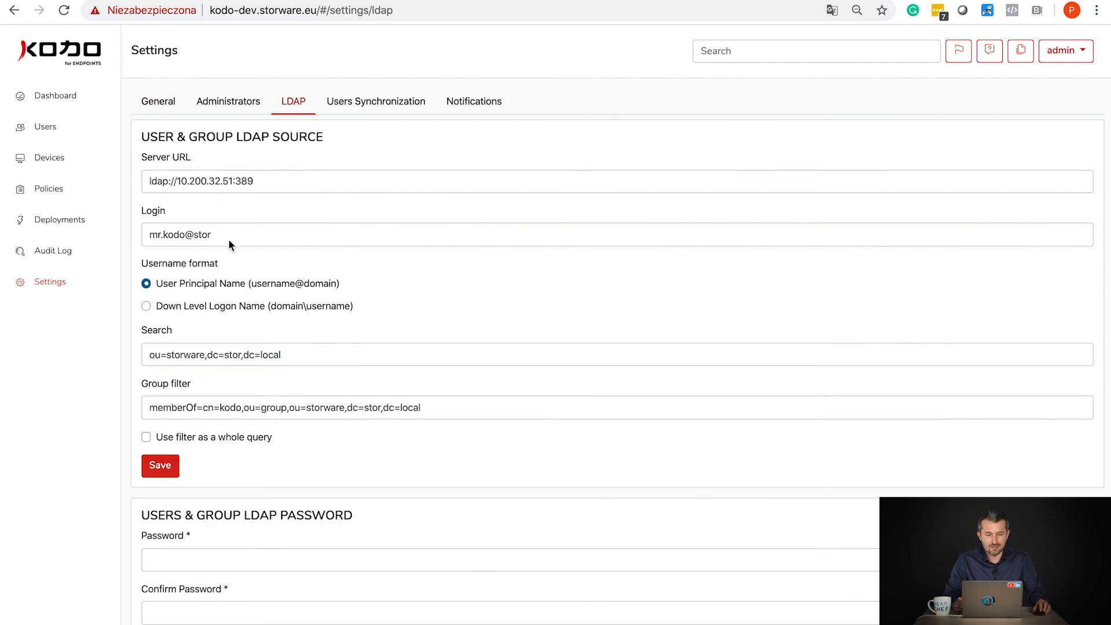
left_click(362, 102)
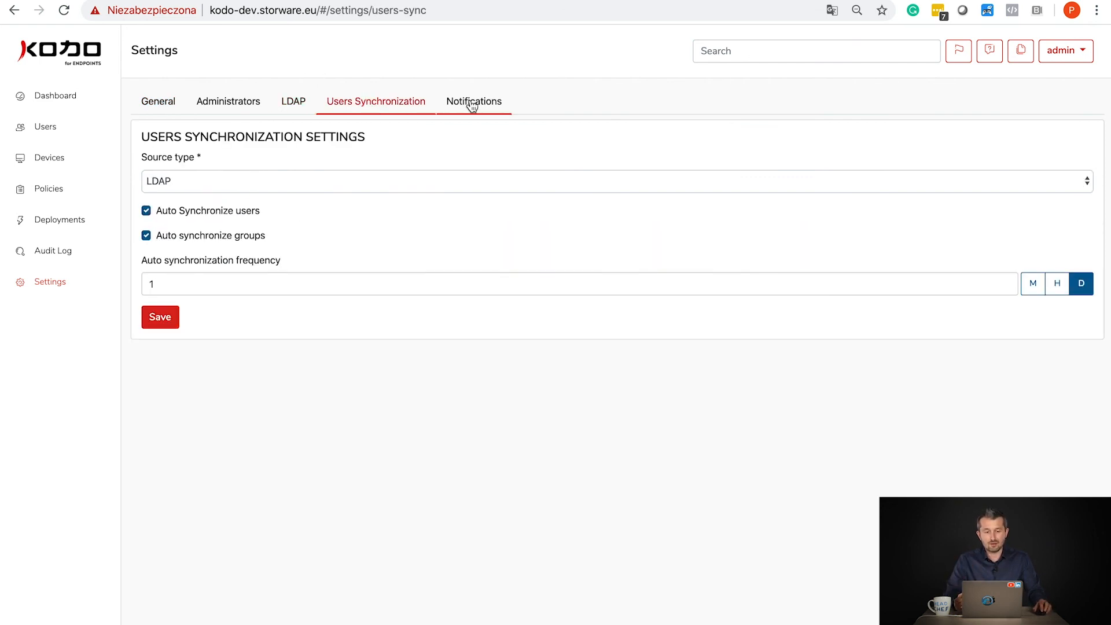
left_click(491, 117)
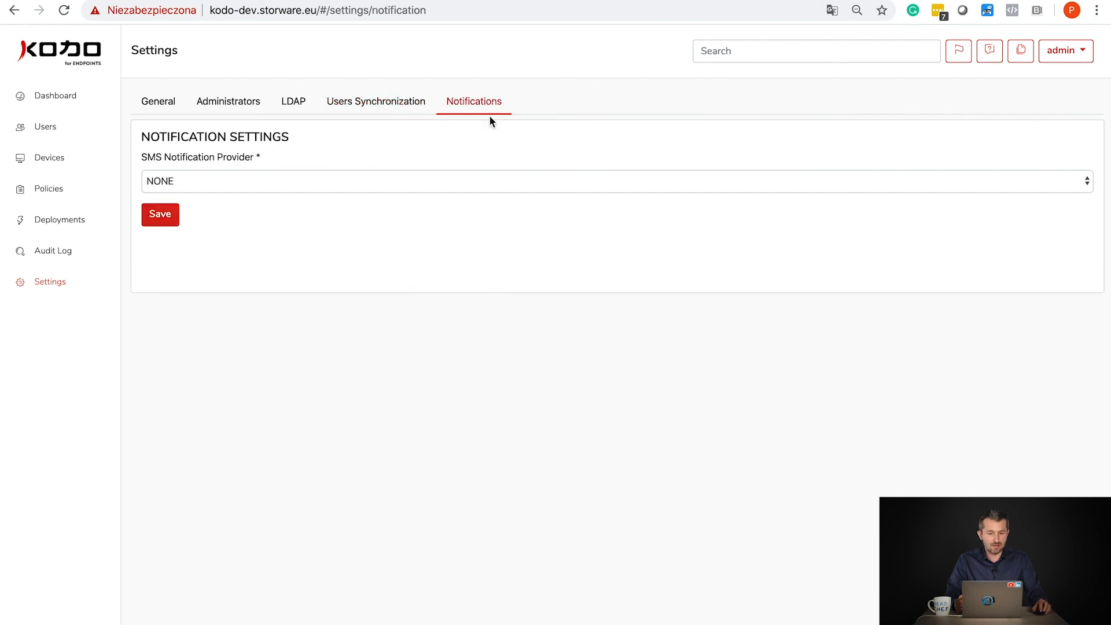
- Switch the SMS notification provider to EMAIL, revert it to NONE, and go back to the dashboard
left_click(145, 177)
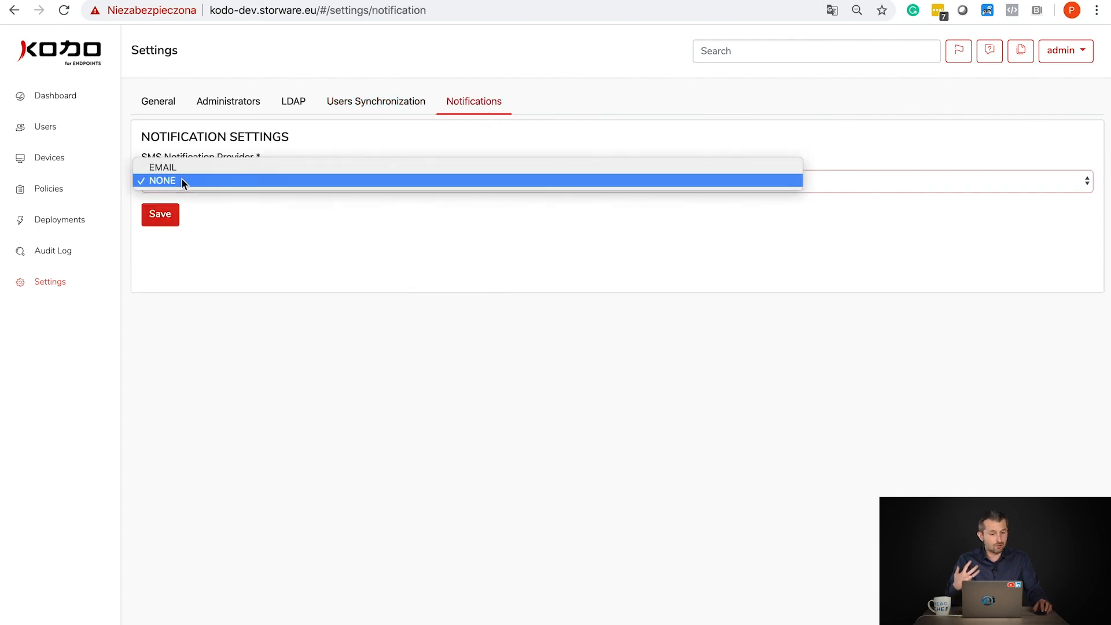
left_click(227, 169)
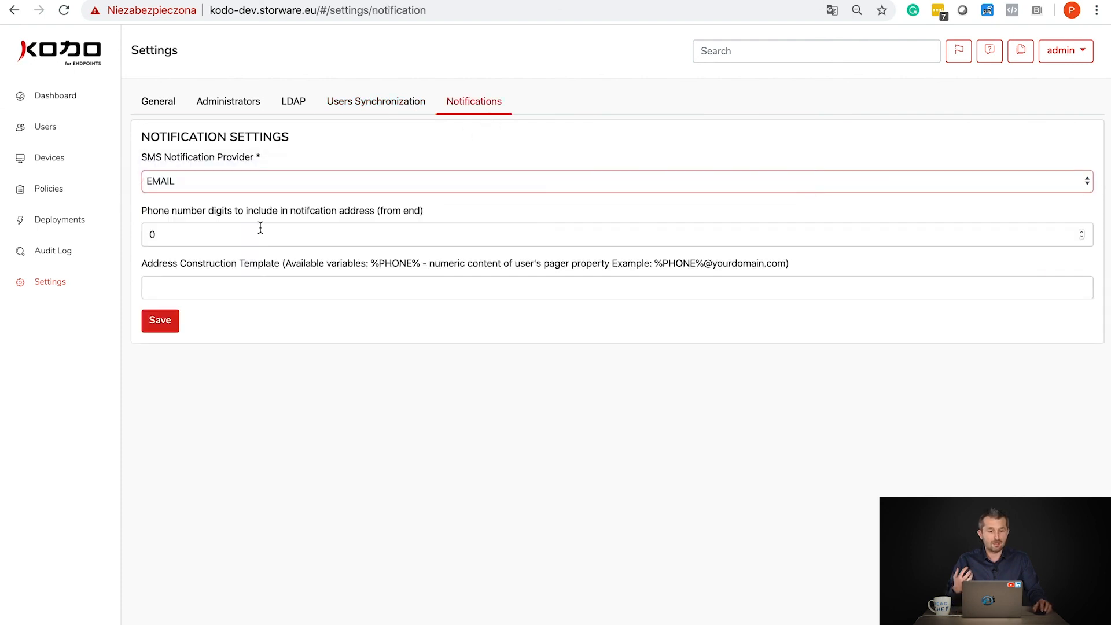
left_click(154, 191)
left_click(185, 194)
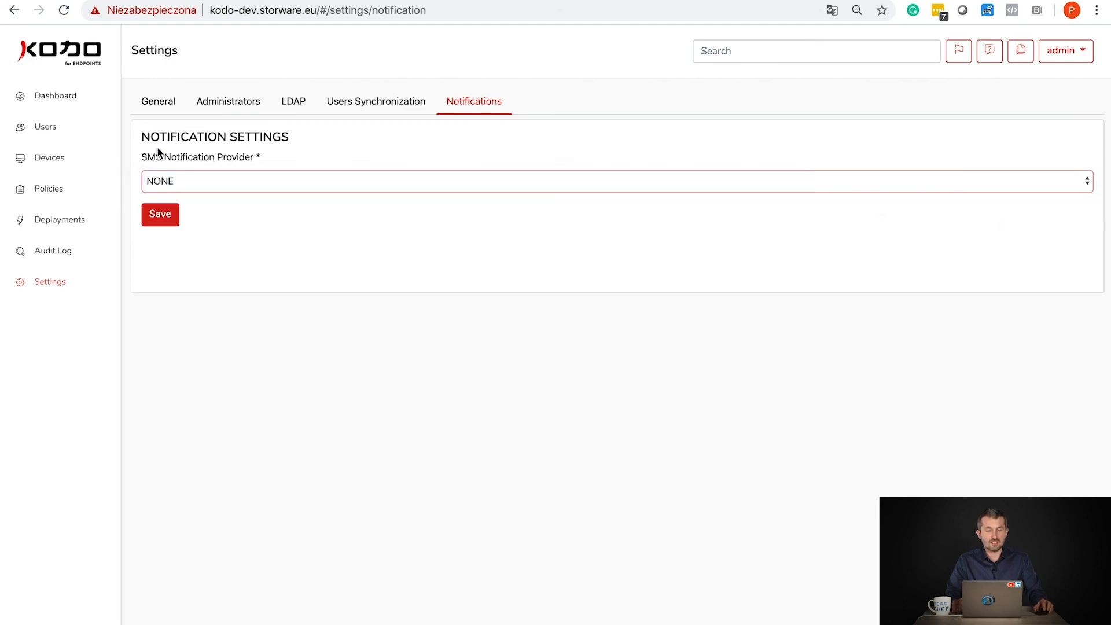
left_click(55, 109)
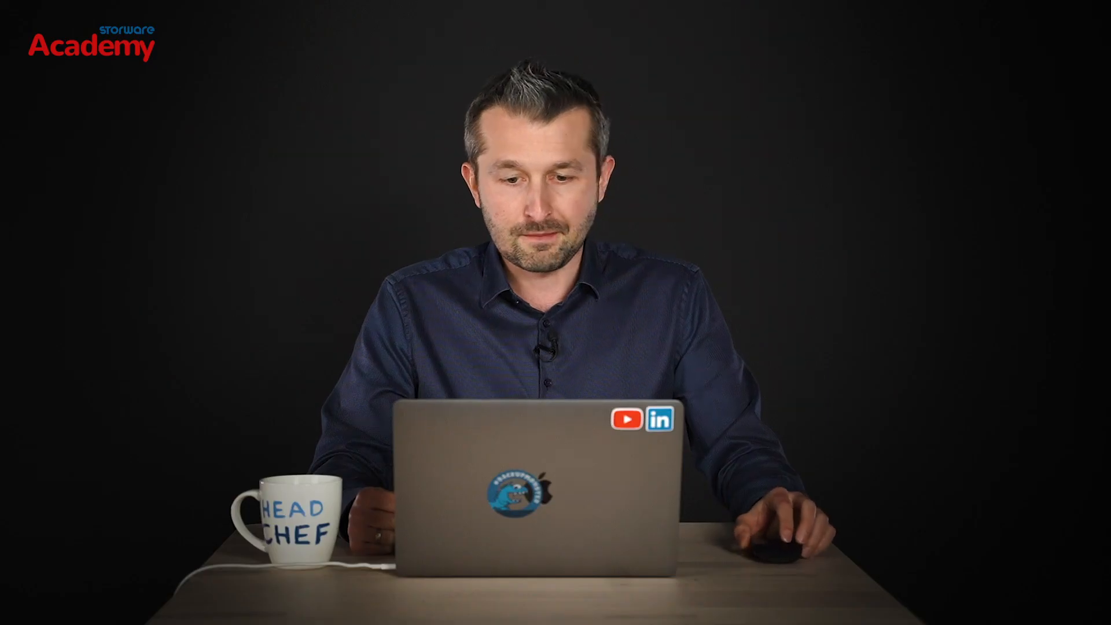